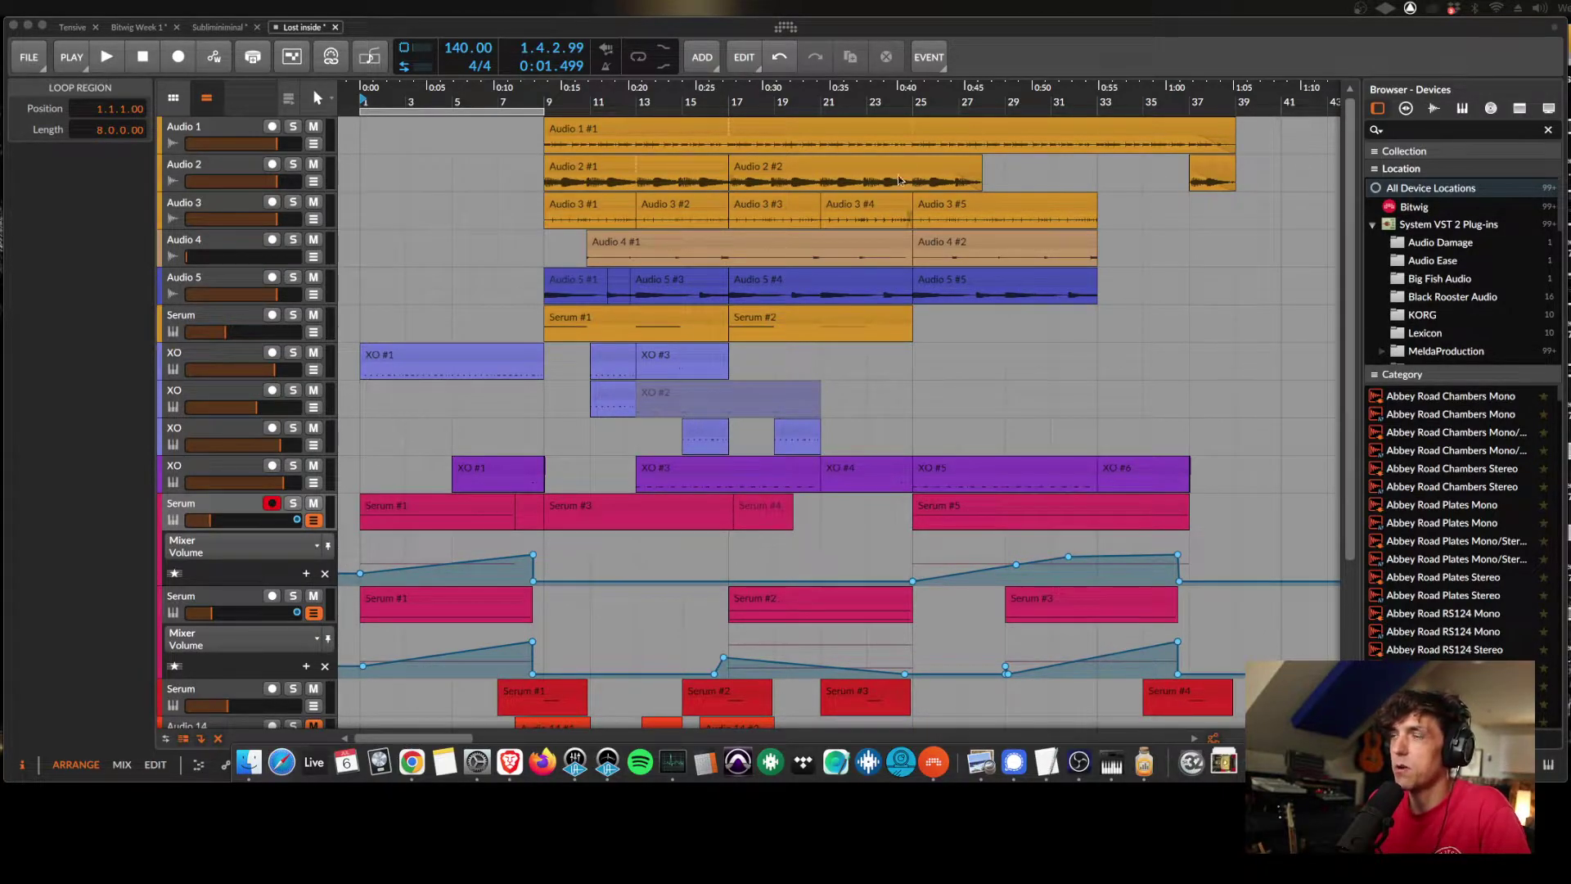
Hide the volume automation lanes of the two pink Serum tracks.
scroll(734, 215, "down", 4)
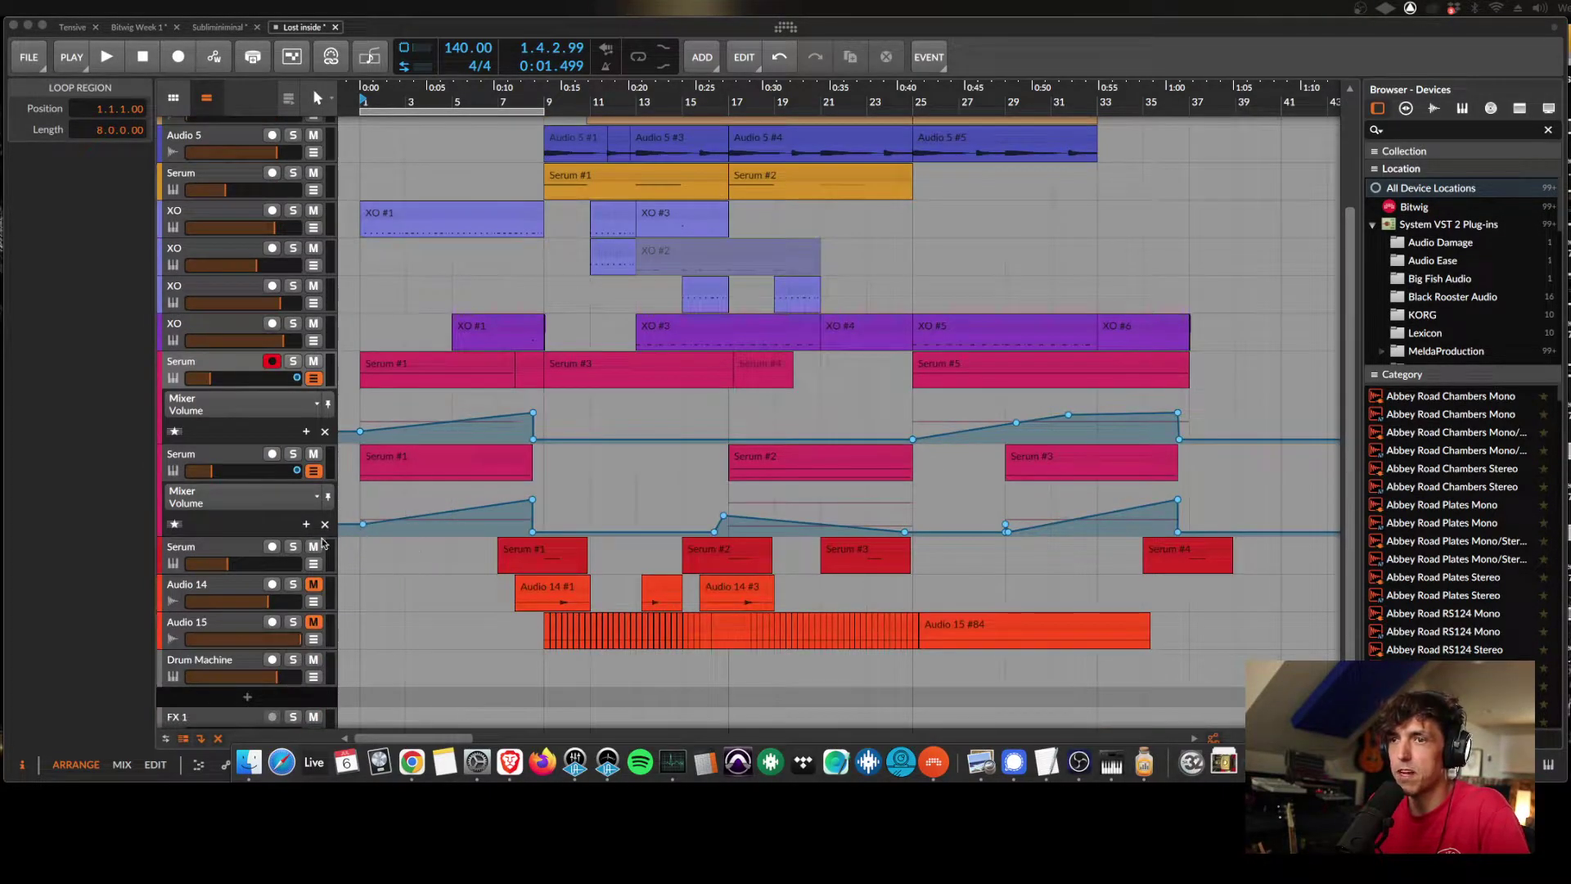
scroll(582, 466, "up", 4)
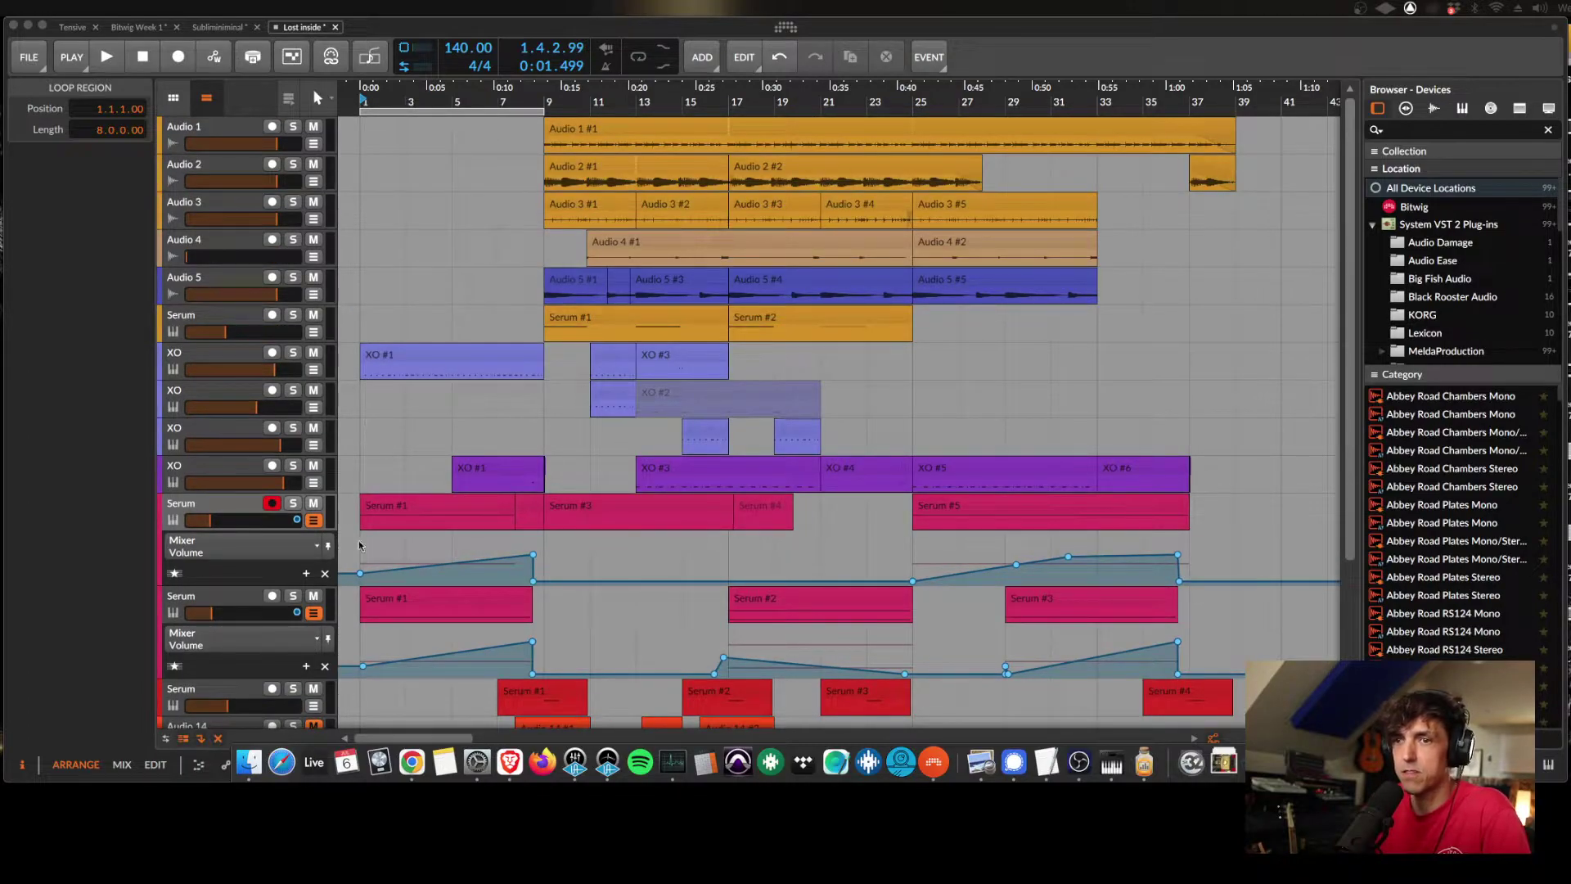
left_click(313, 521)
left_click(313, 556)
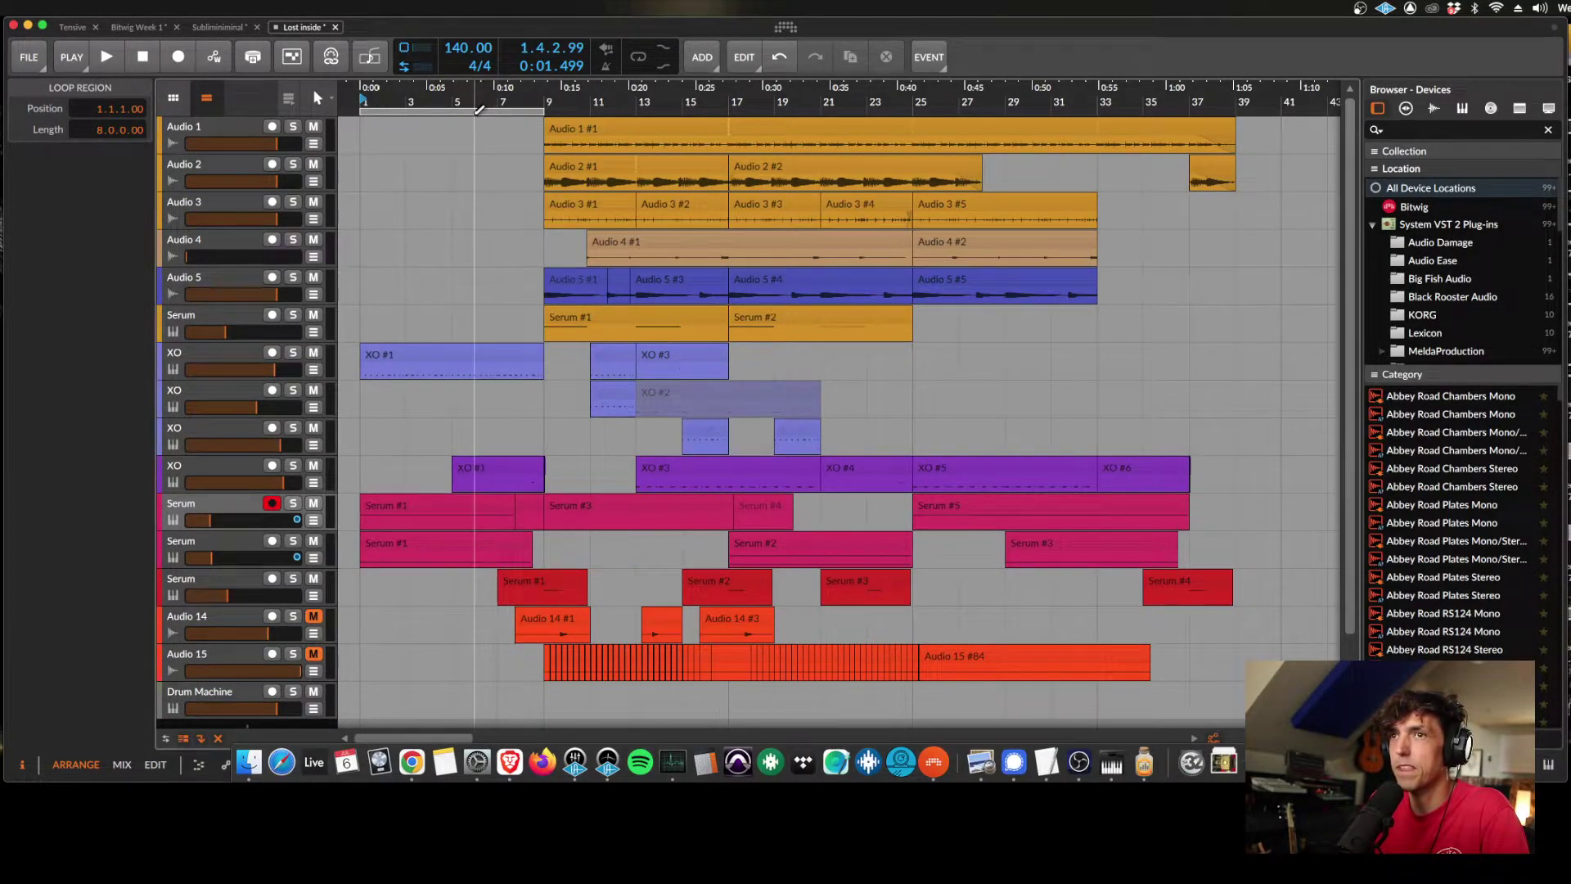
Extend the loop region from bar 1 to a length of 40 bars and play the arrangement briefly from the start.
left_click_drag(481, 117, 544, 108)
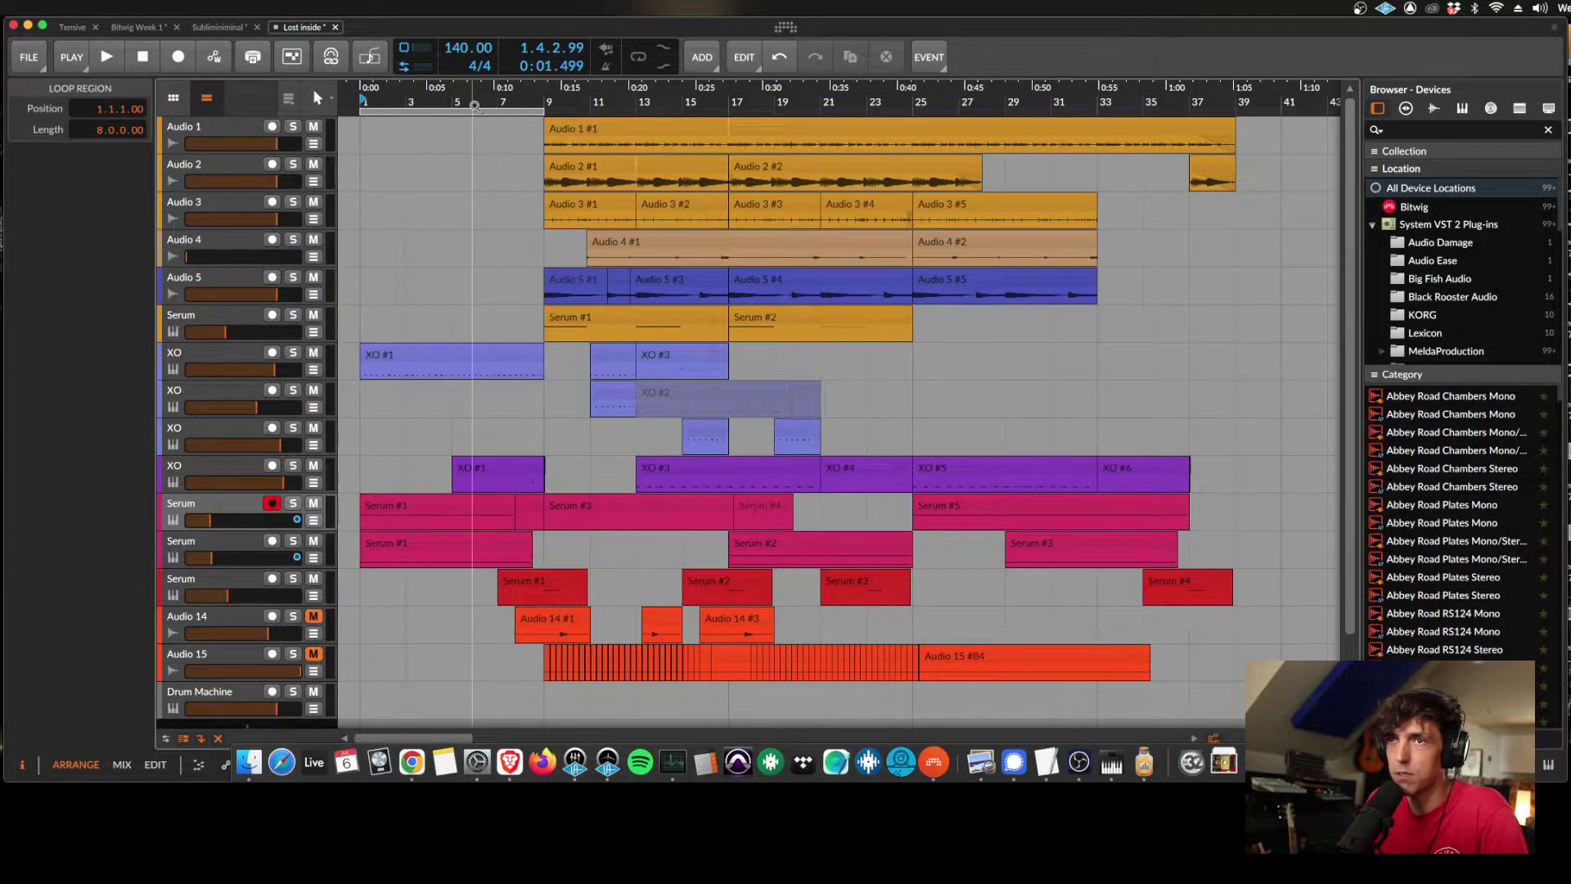
scroll(634, 172, "up", 2)
scroll(639, 56, "down", 2)
left_click(638, 57)
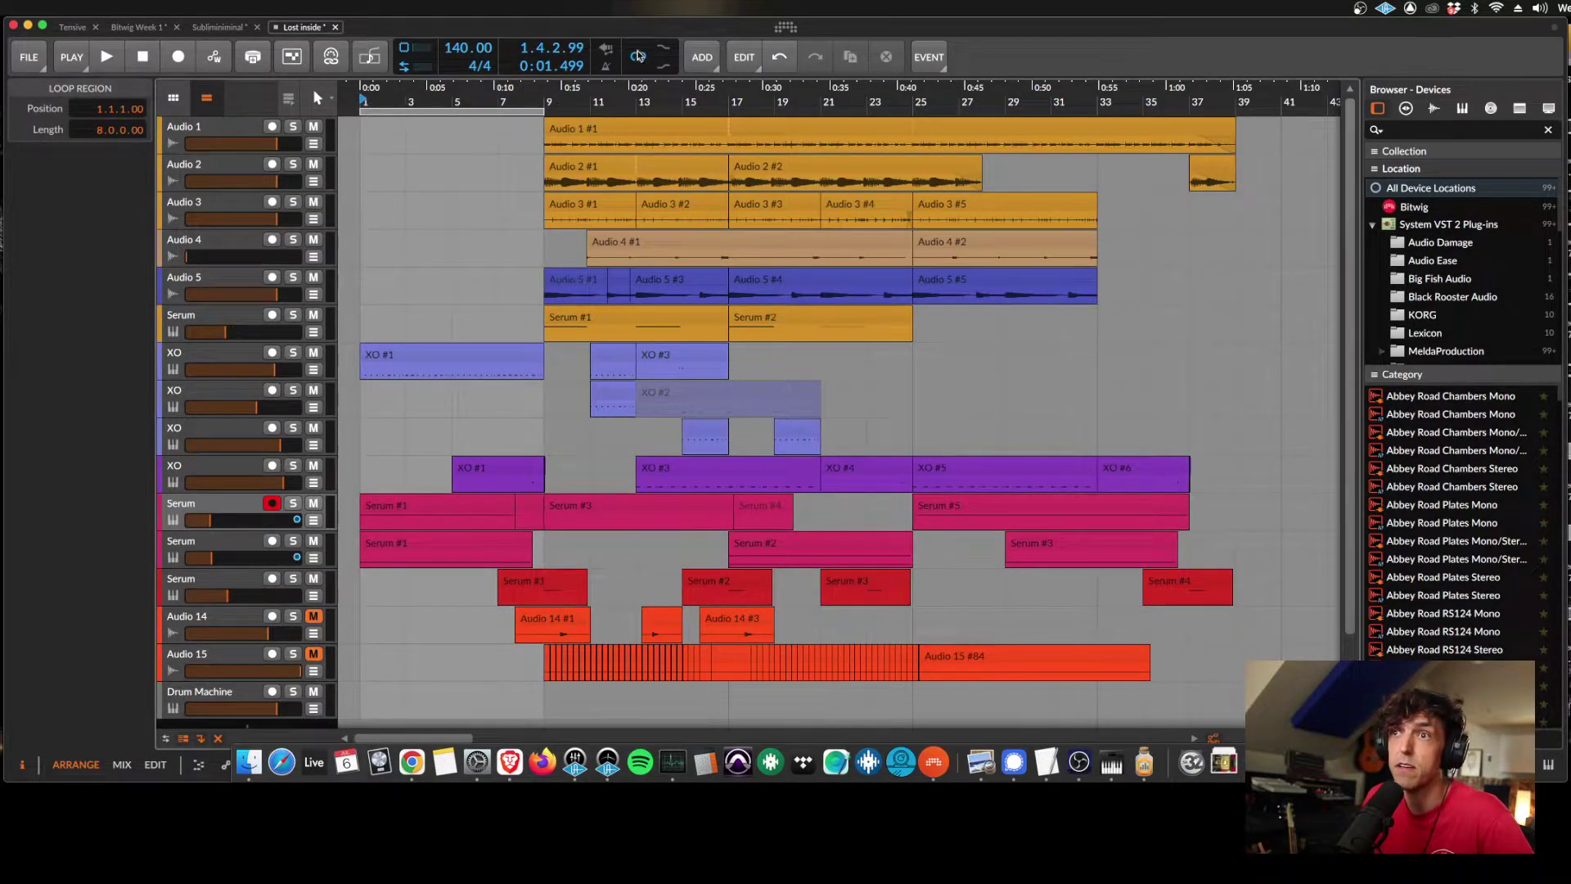
left_click_drag(544, 109, 1272, 109)
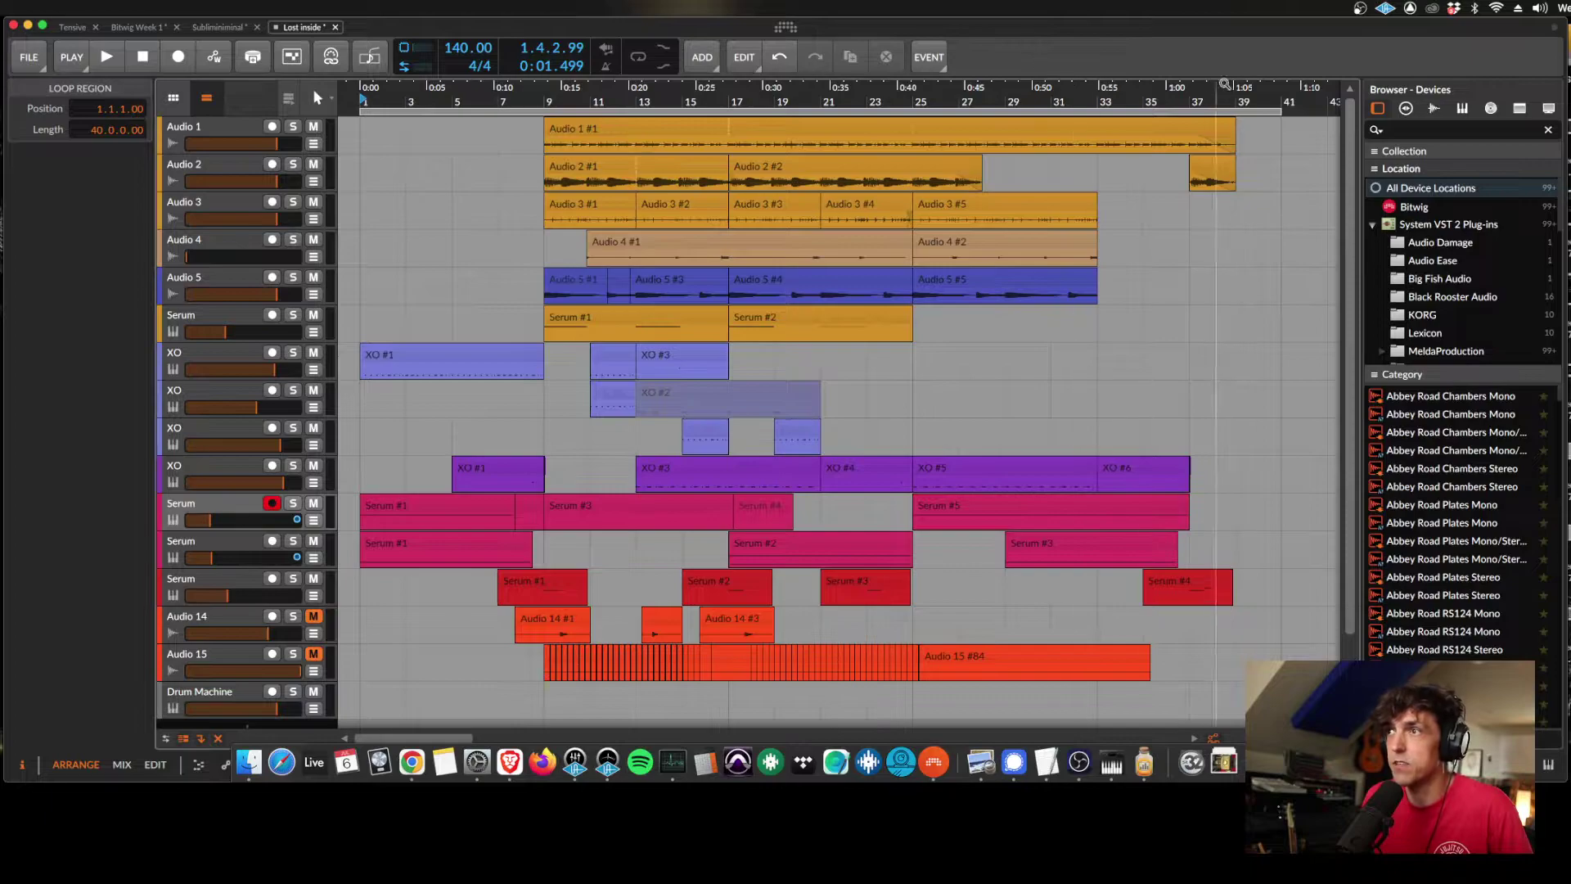
mouse_move(1281, 112)
left_mouse_down()
mouse_move(748, 115)
mouse_move(1282, 113)
left_mouse_up()
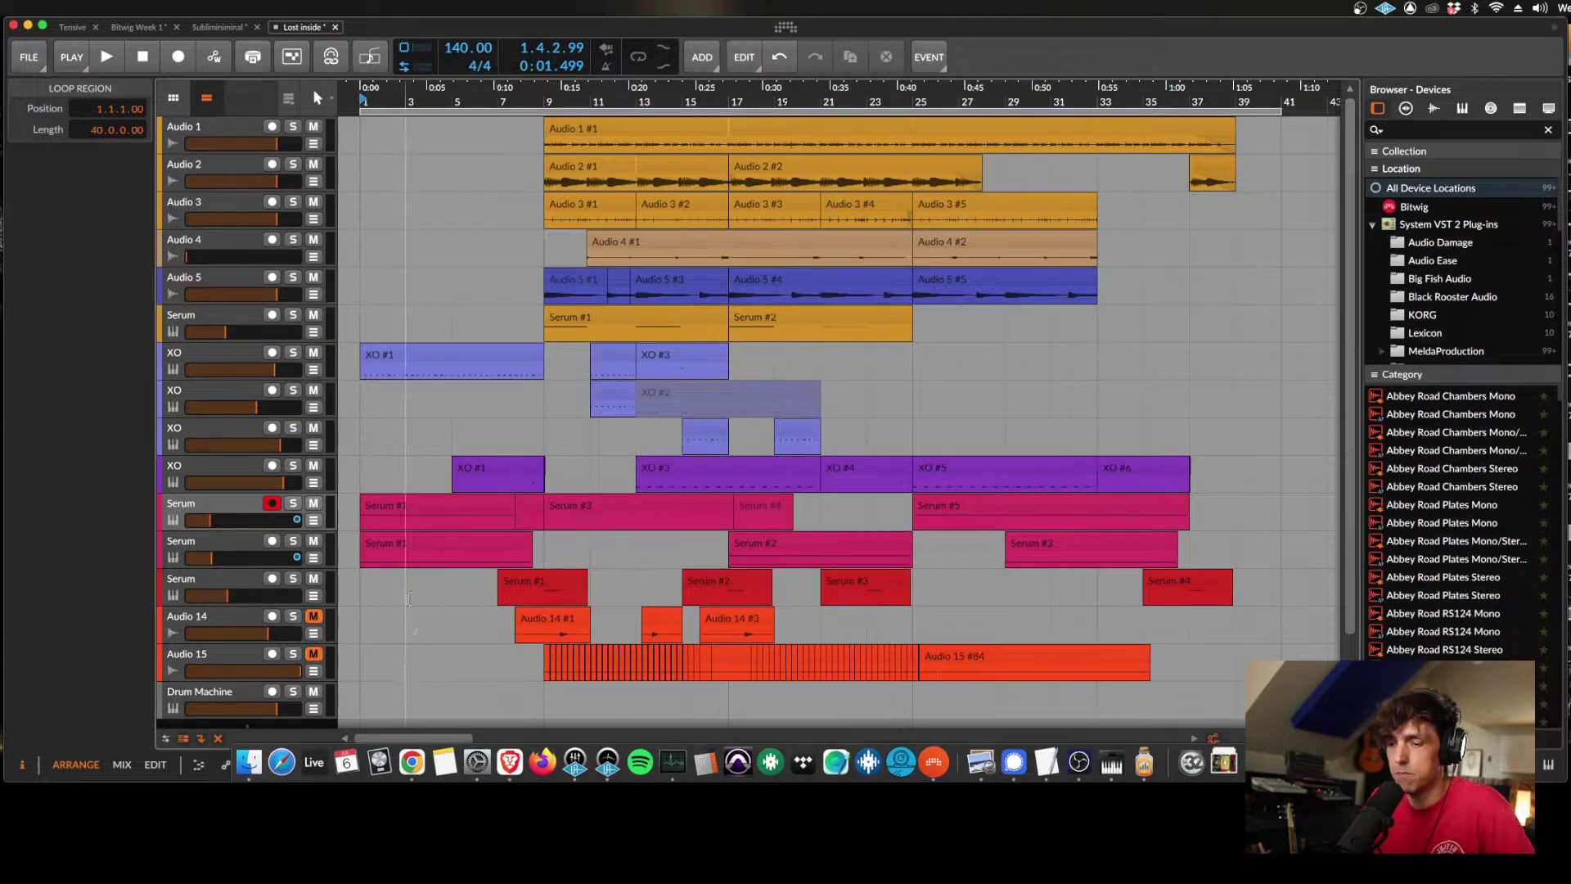
key("space")
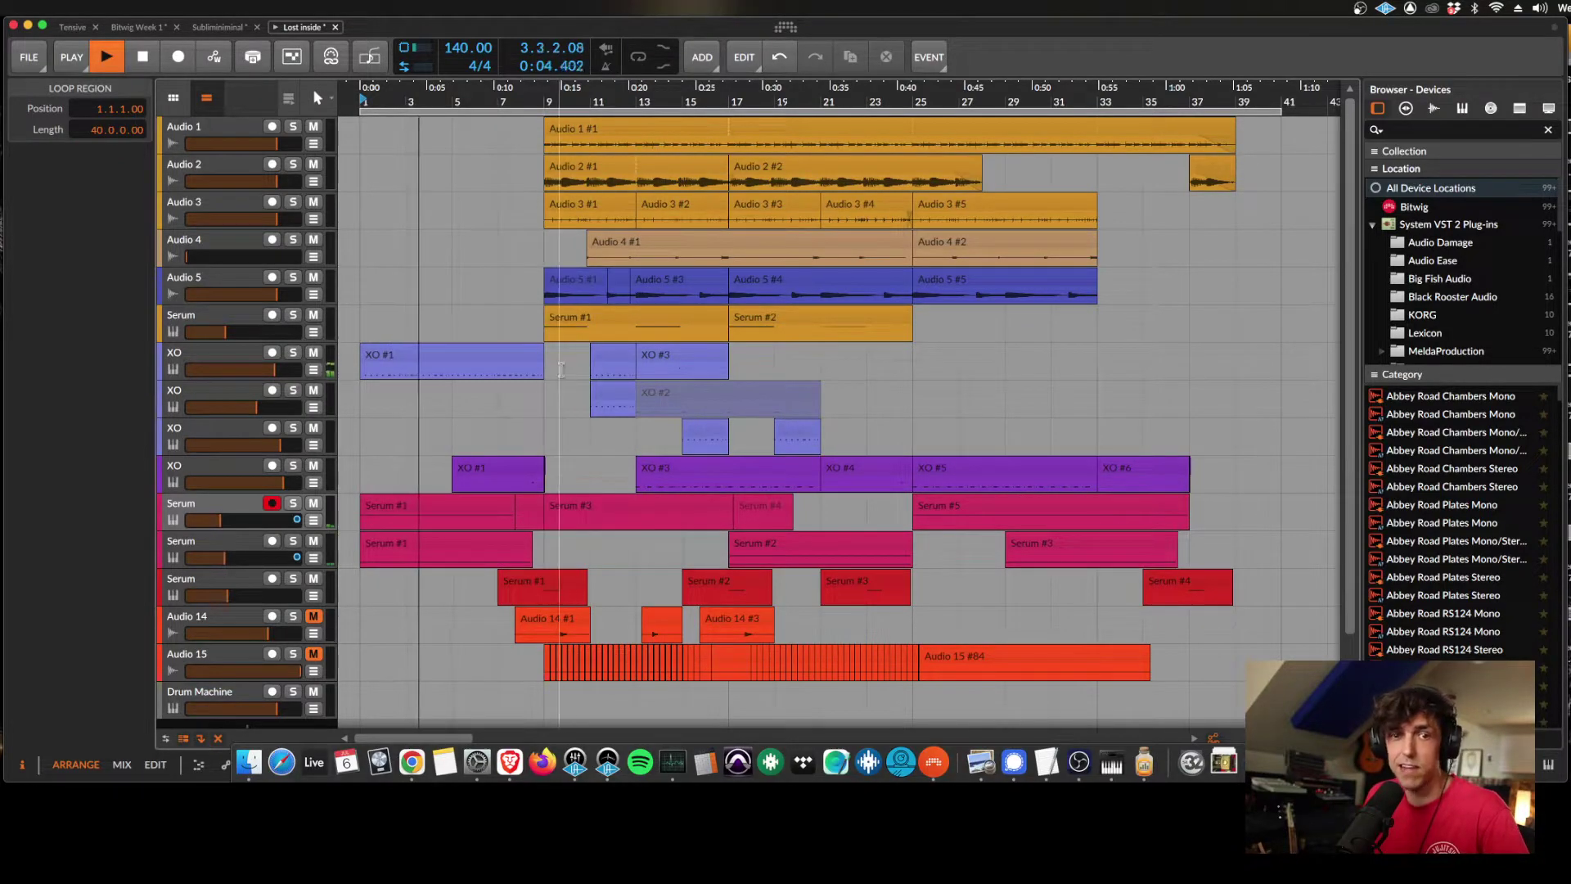
key("space")
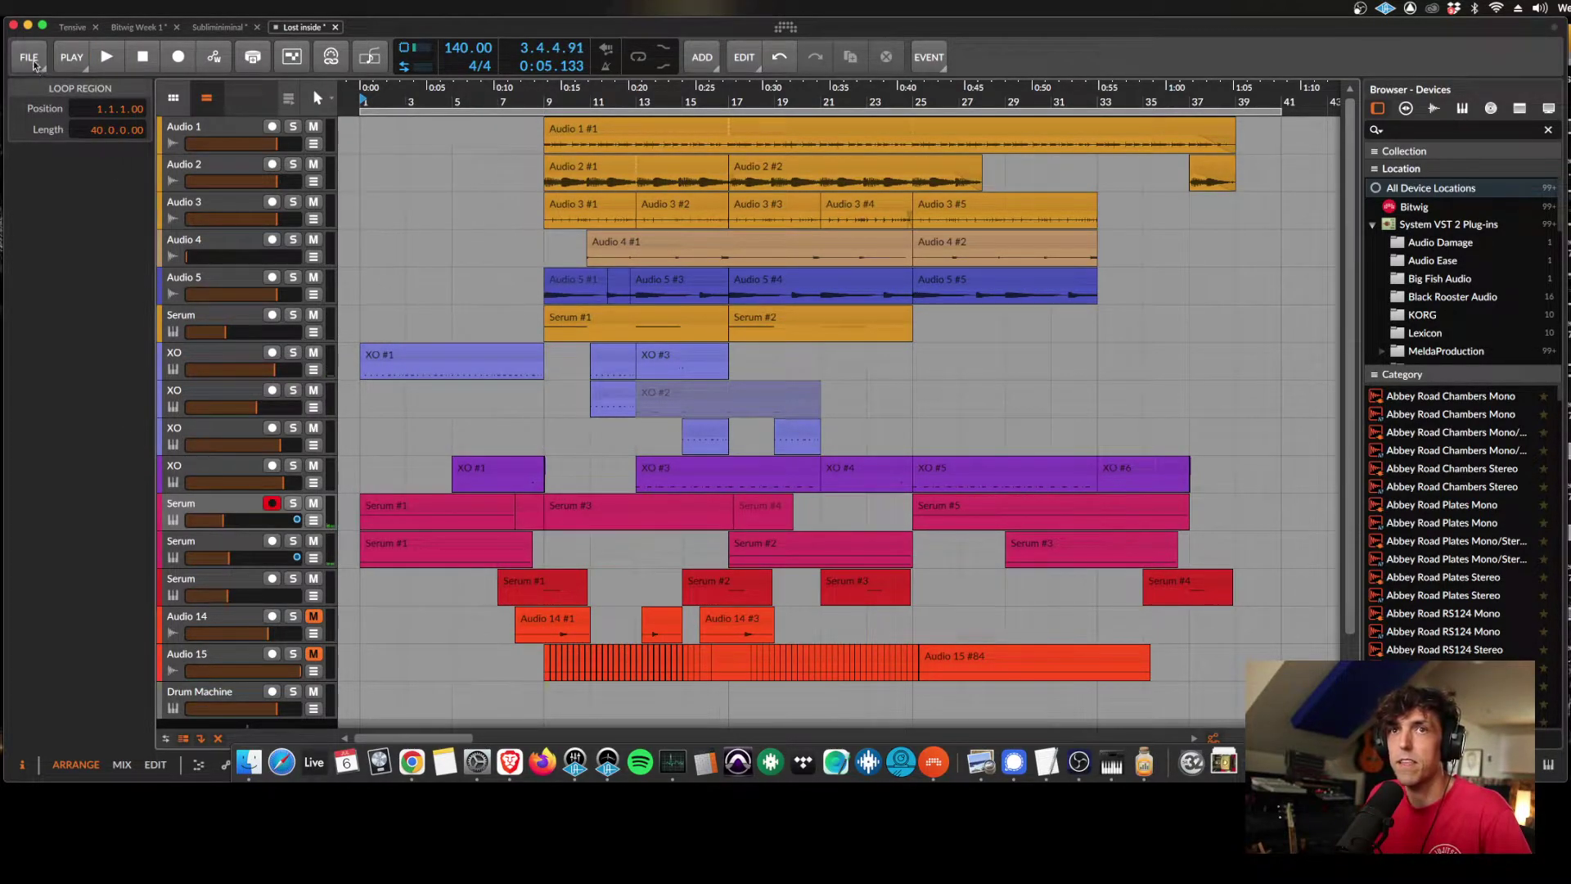
Open the audio export settings and deselect WAVE so only MP3 is the chosen format.
left_click(33, 62)
left_click(53, 286)
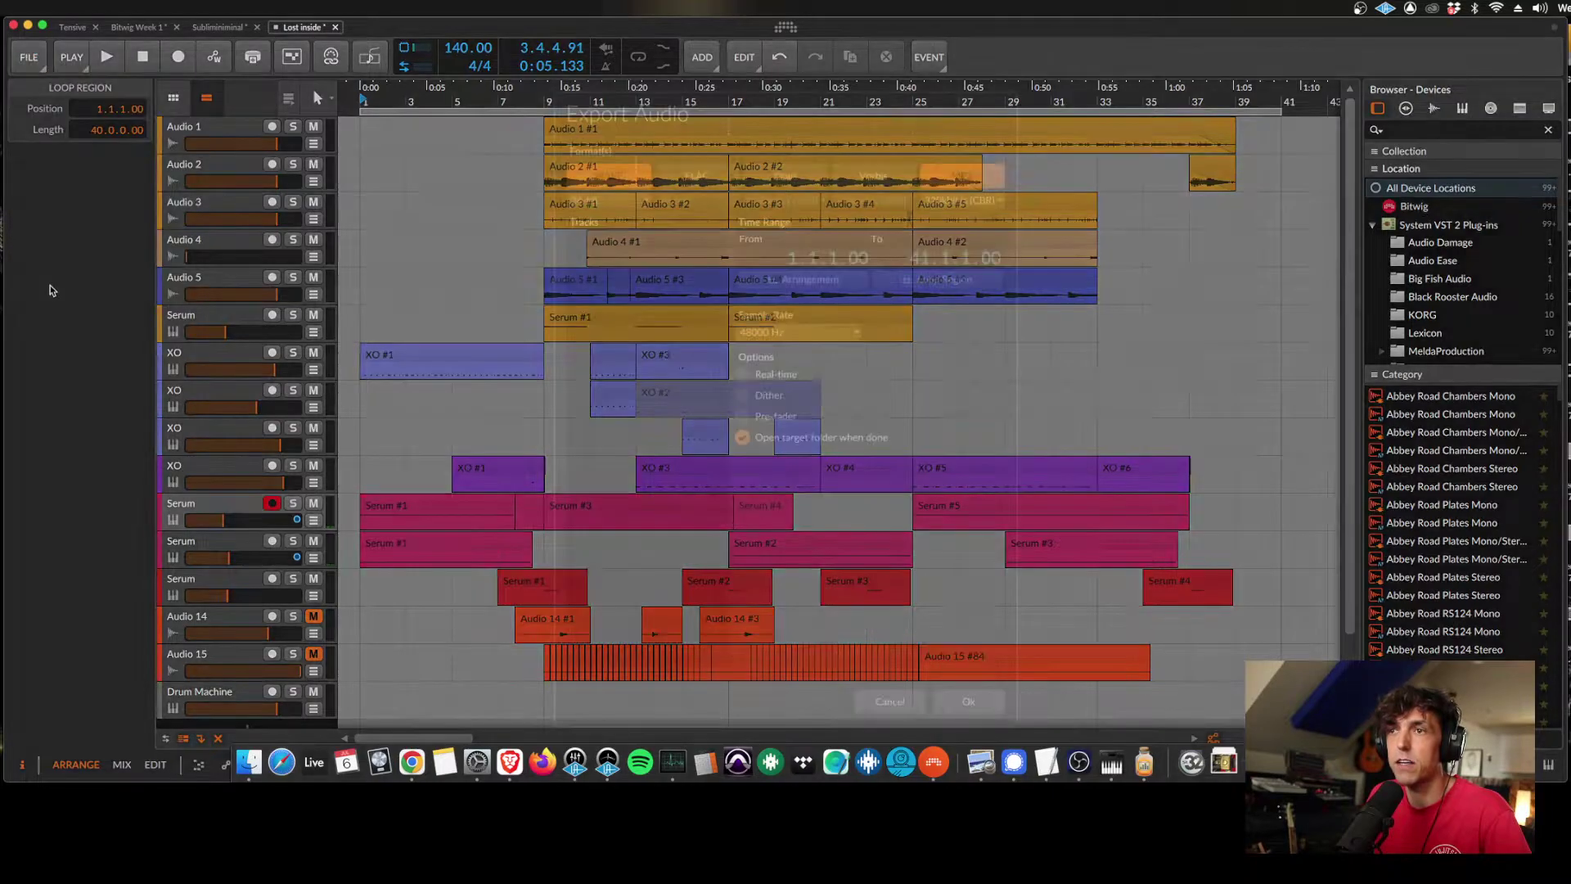
left_click(646, 175)
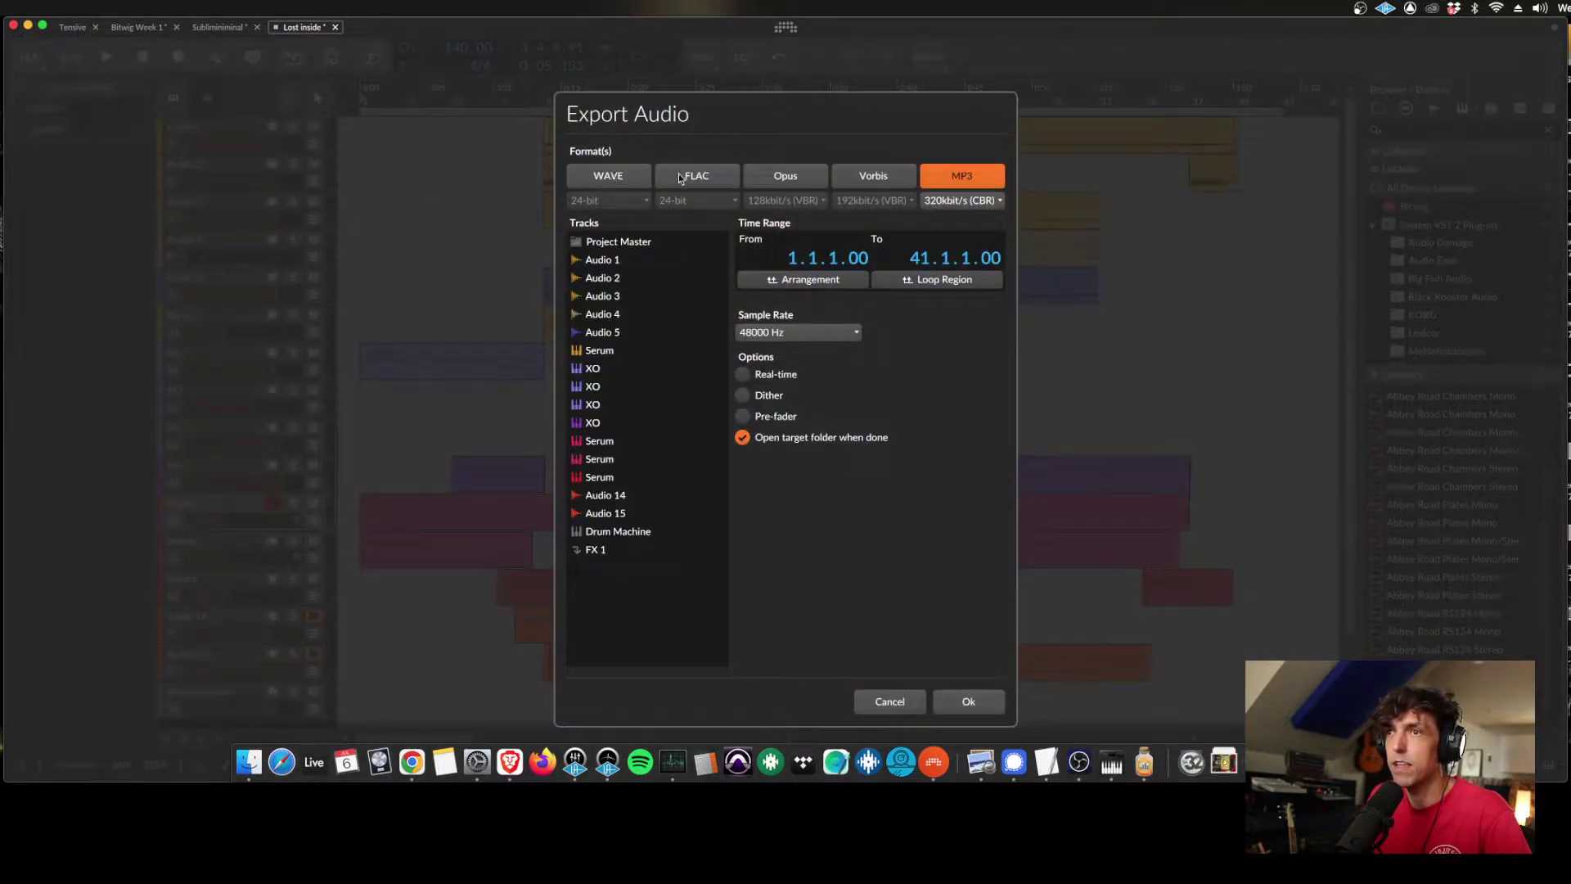
Try enabling the Vorbis, Opus, FLAC and WAVE export formats alongside MP3, and turn all four off again.
left_click(896, 179)
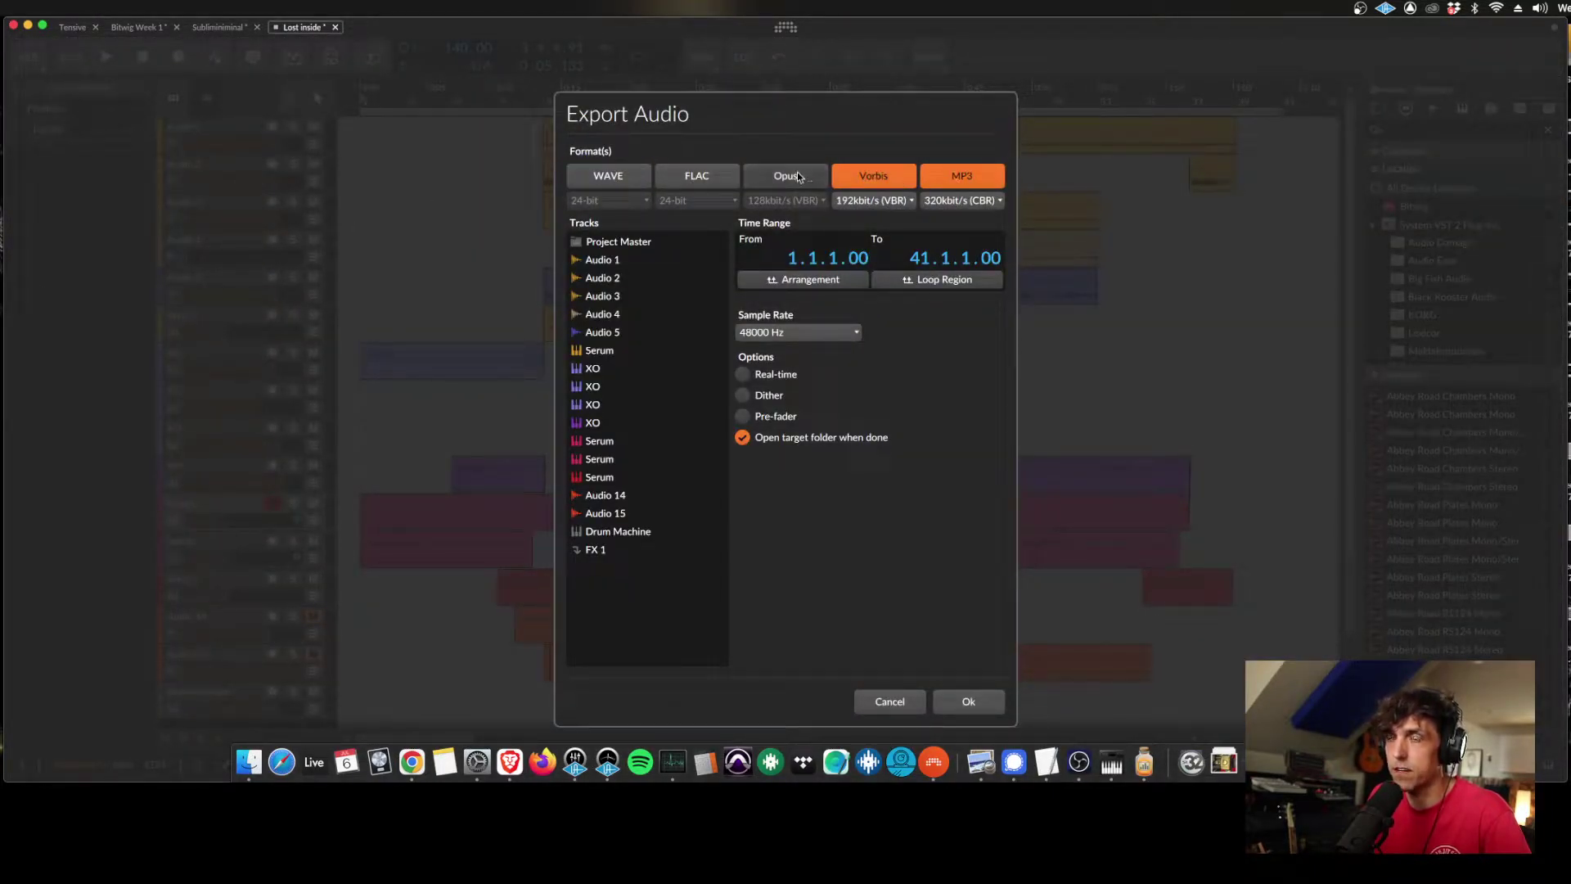
left_click(806, 178)
left_click(717, 177)
left_click(619, 178)
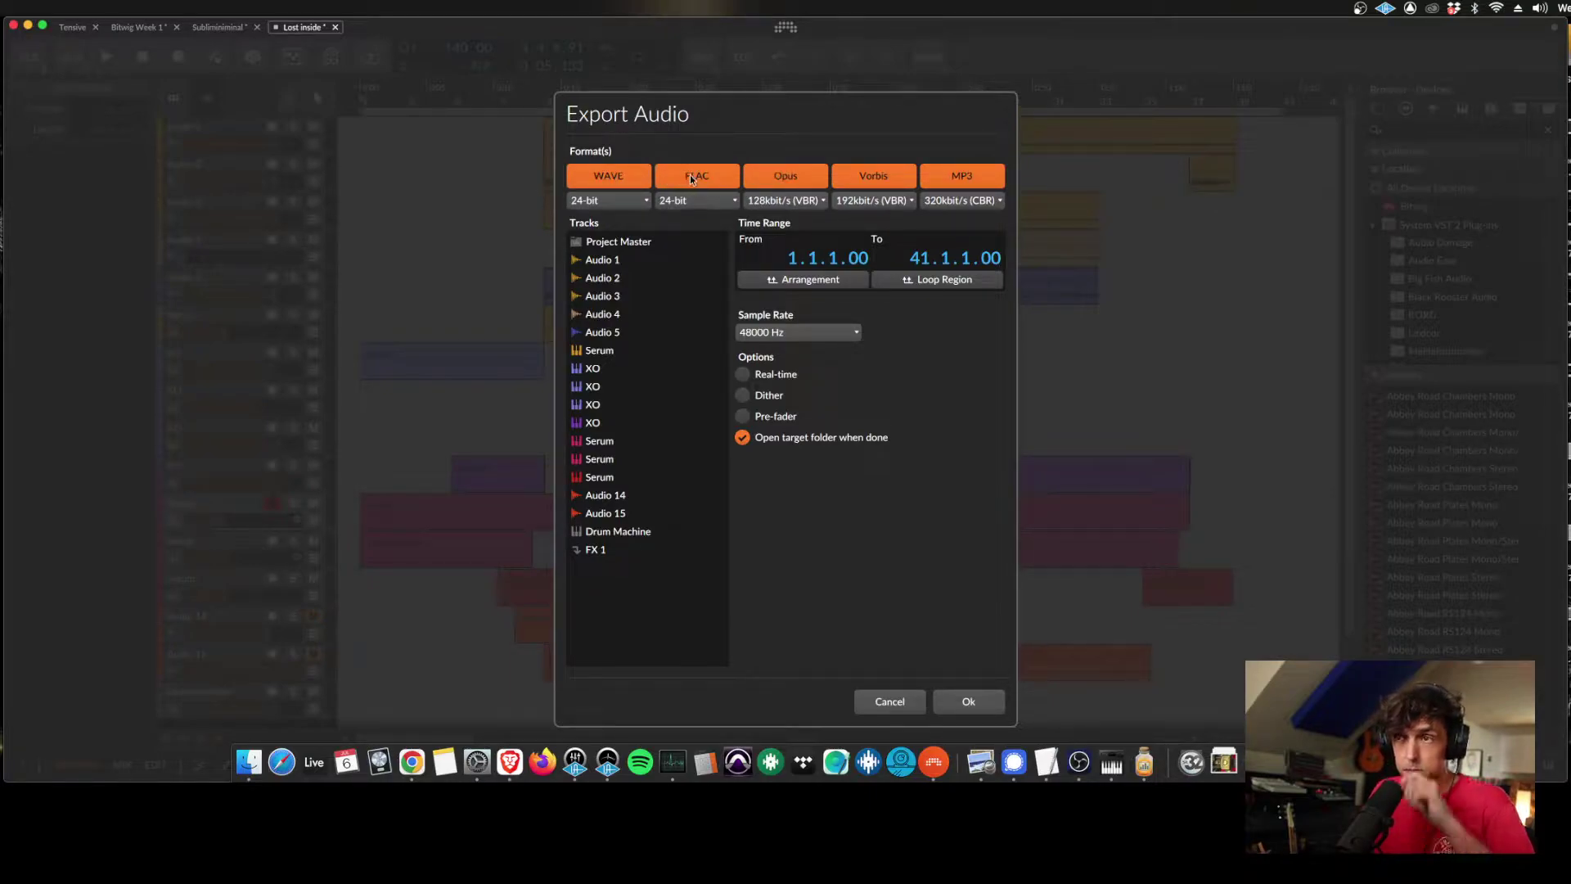
left_click(691, 179)
left_click(628, 178)
left_click(805, 177)
left_click(880, 178)
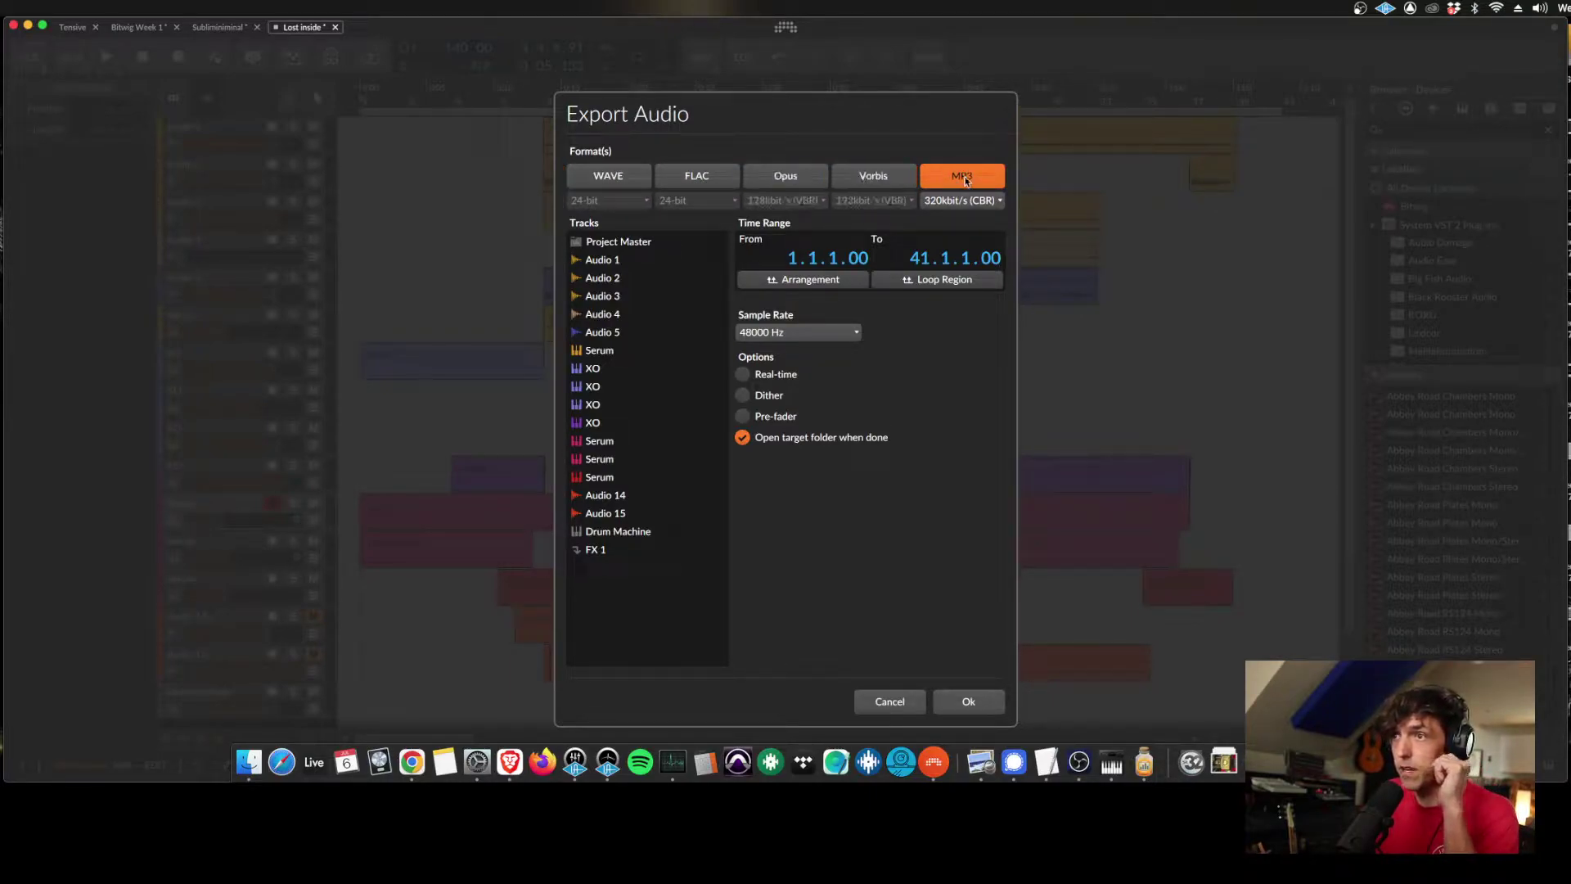
Check the available MP3 bitrates and add WAVE as a second export format.
left_click(960, 203)
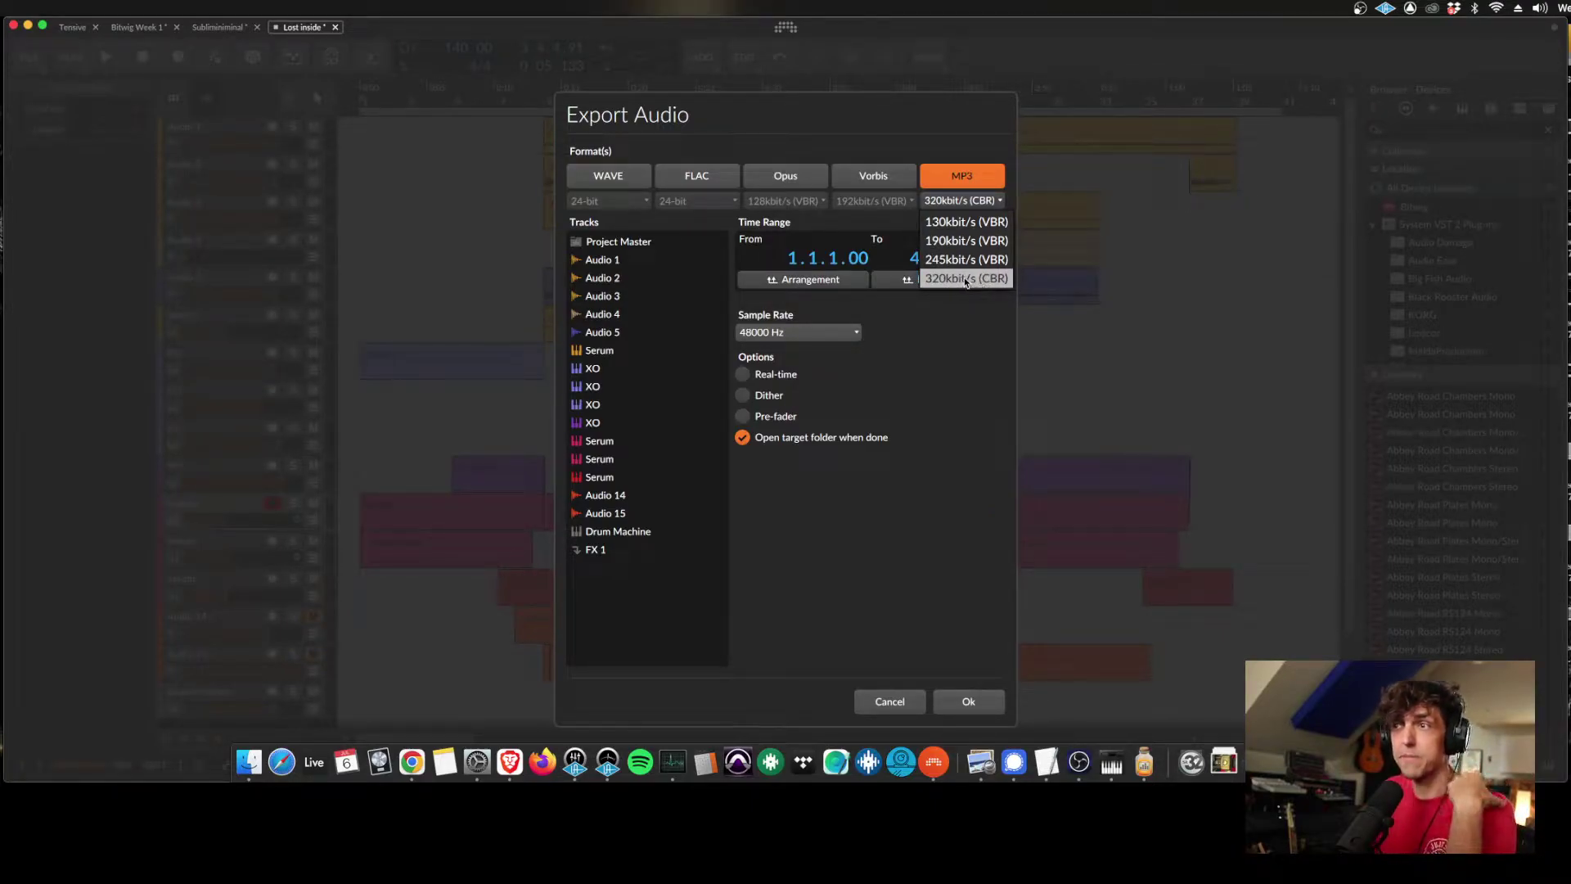
left_click(620, 178)
left_click(575, 182)
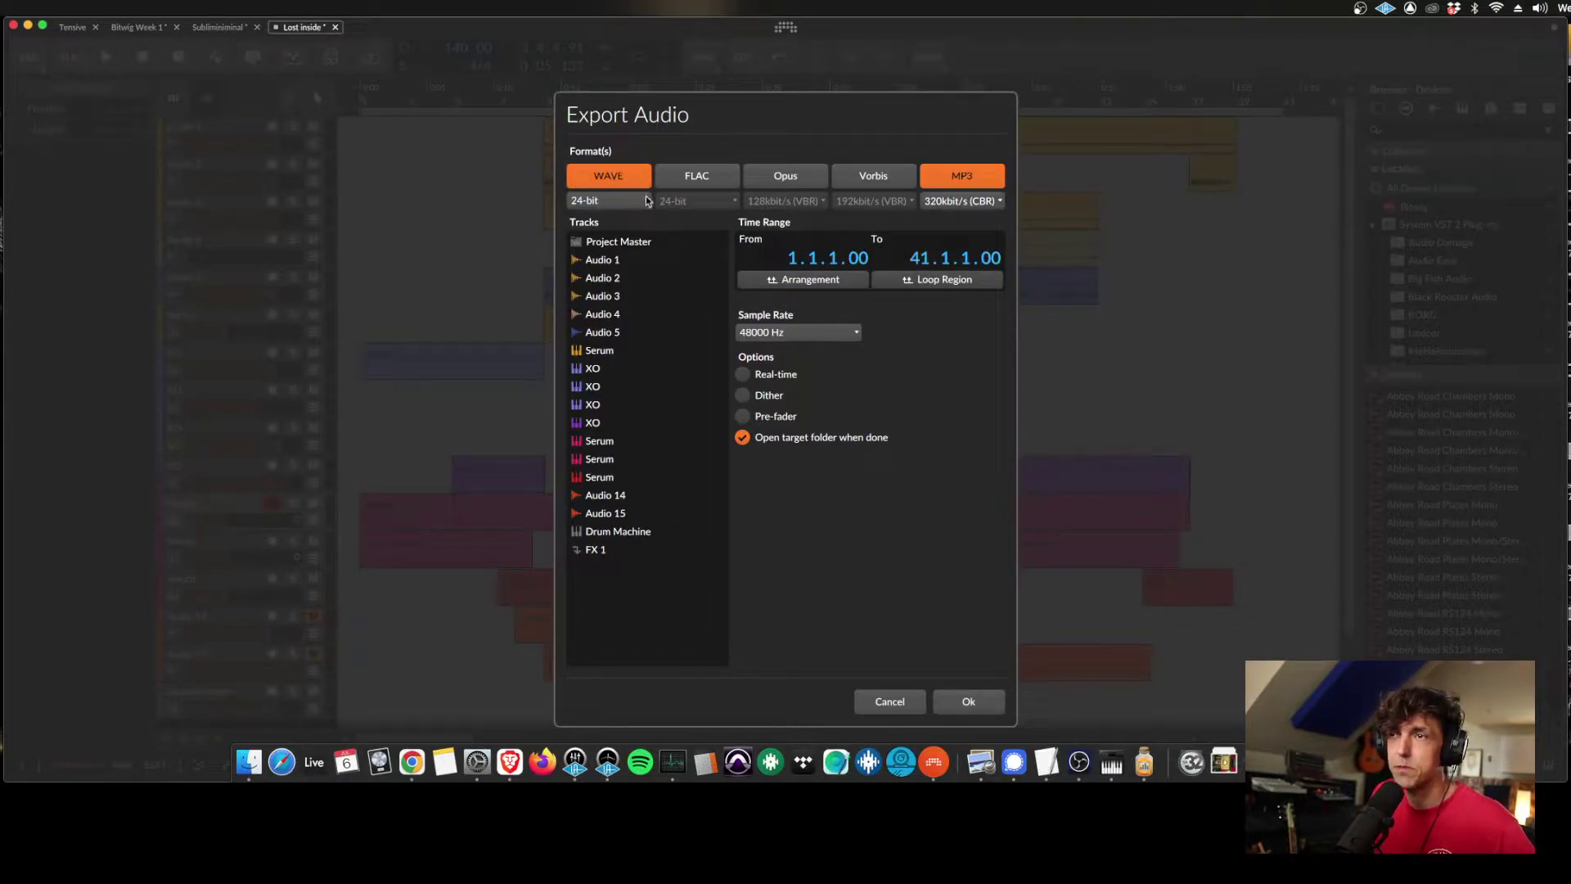
Toggle FLAC, Opus and Vorbis on and off, deselect WAVE, and cancel the audio export.
left_click(696, 177)
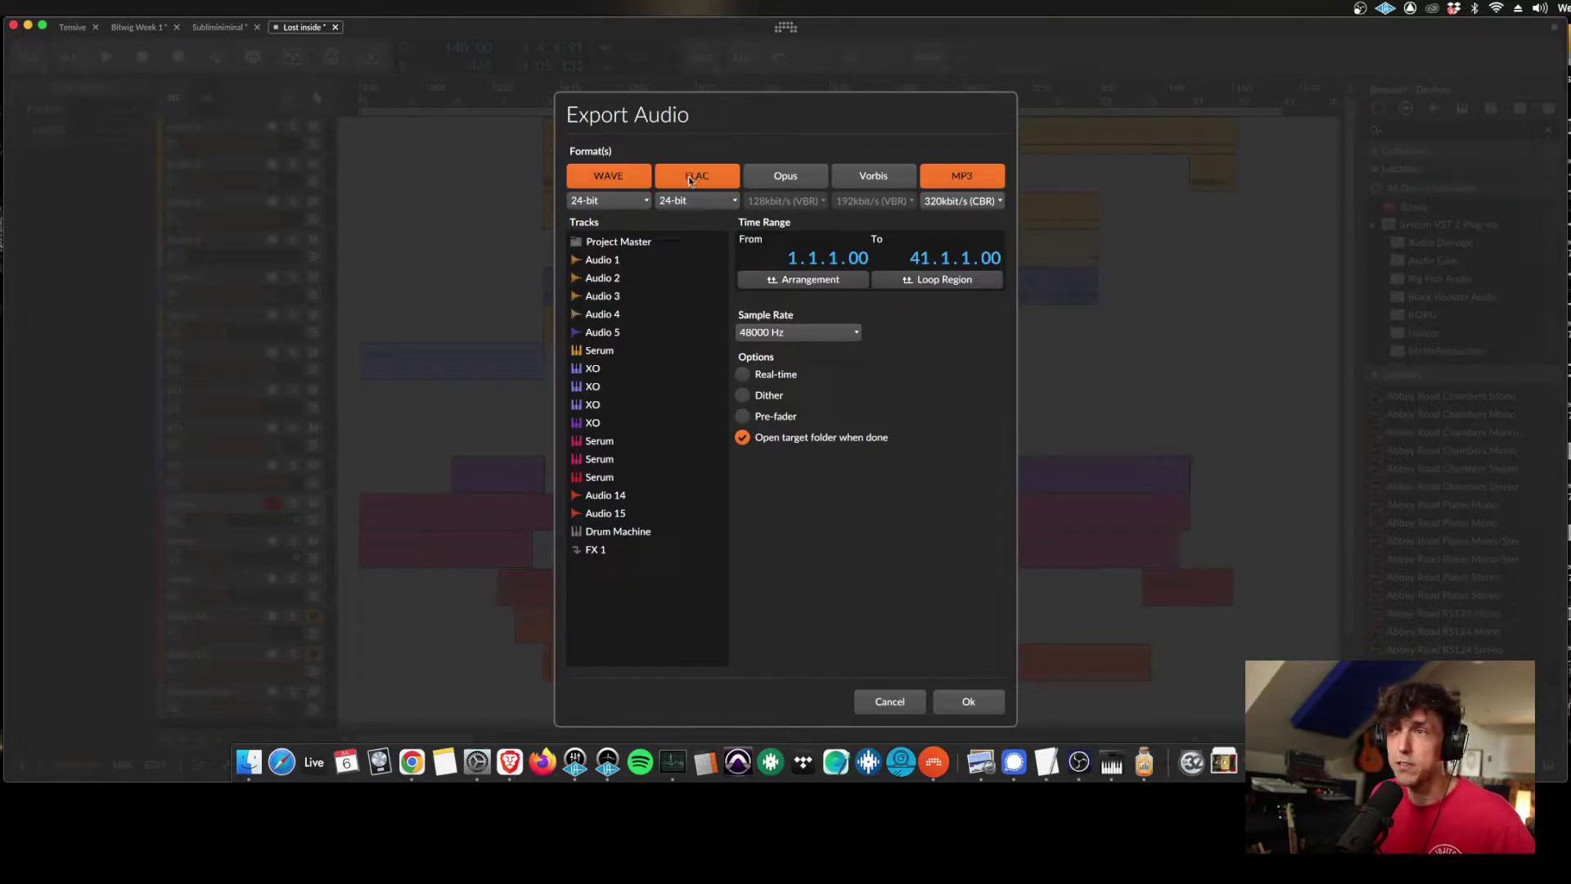
left_click(805, 180)
left_click(879, 179)
left_click(878, 179)
left_click(798, 178)
left_click(707, 178)
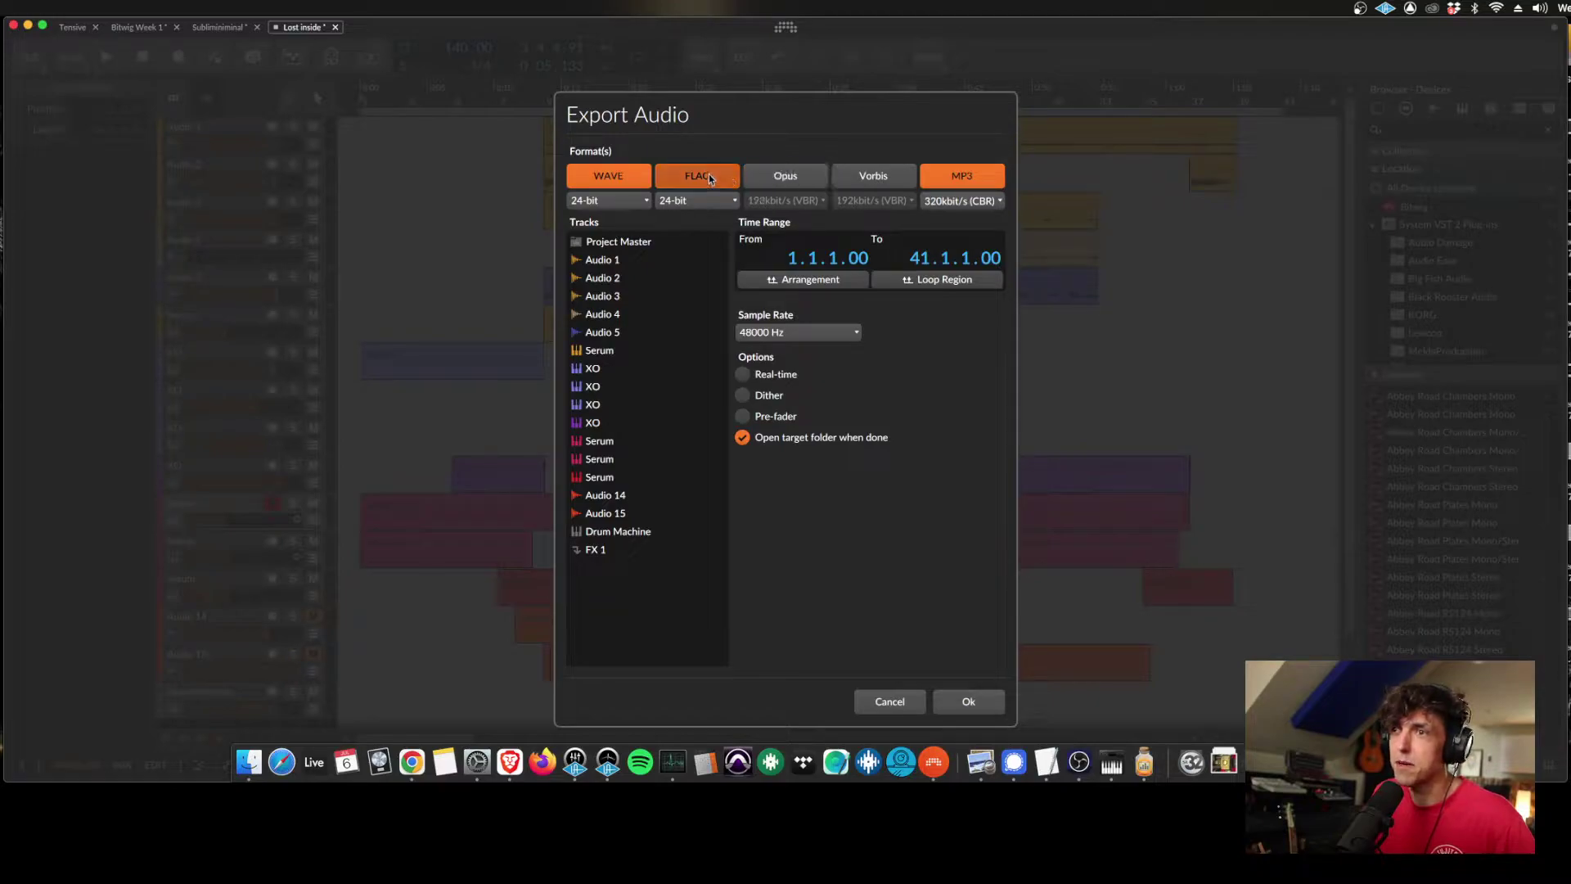
left_click(606, 180)
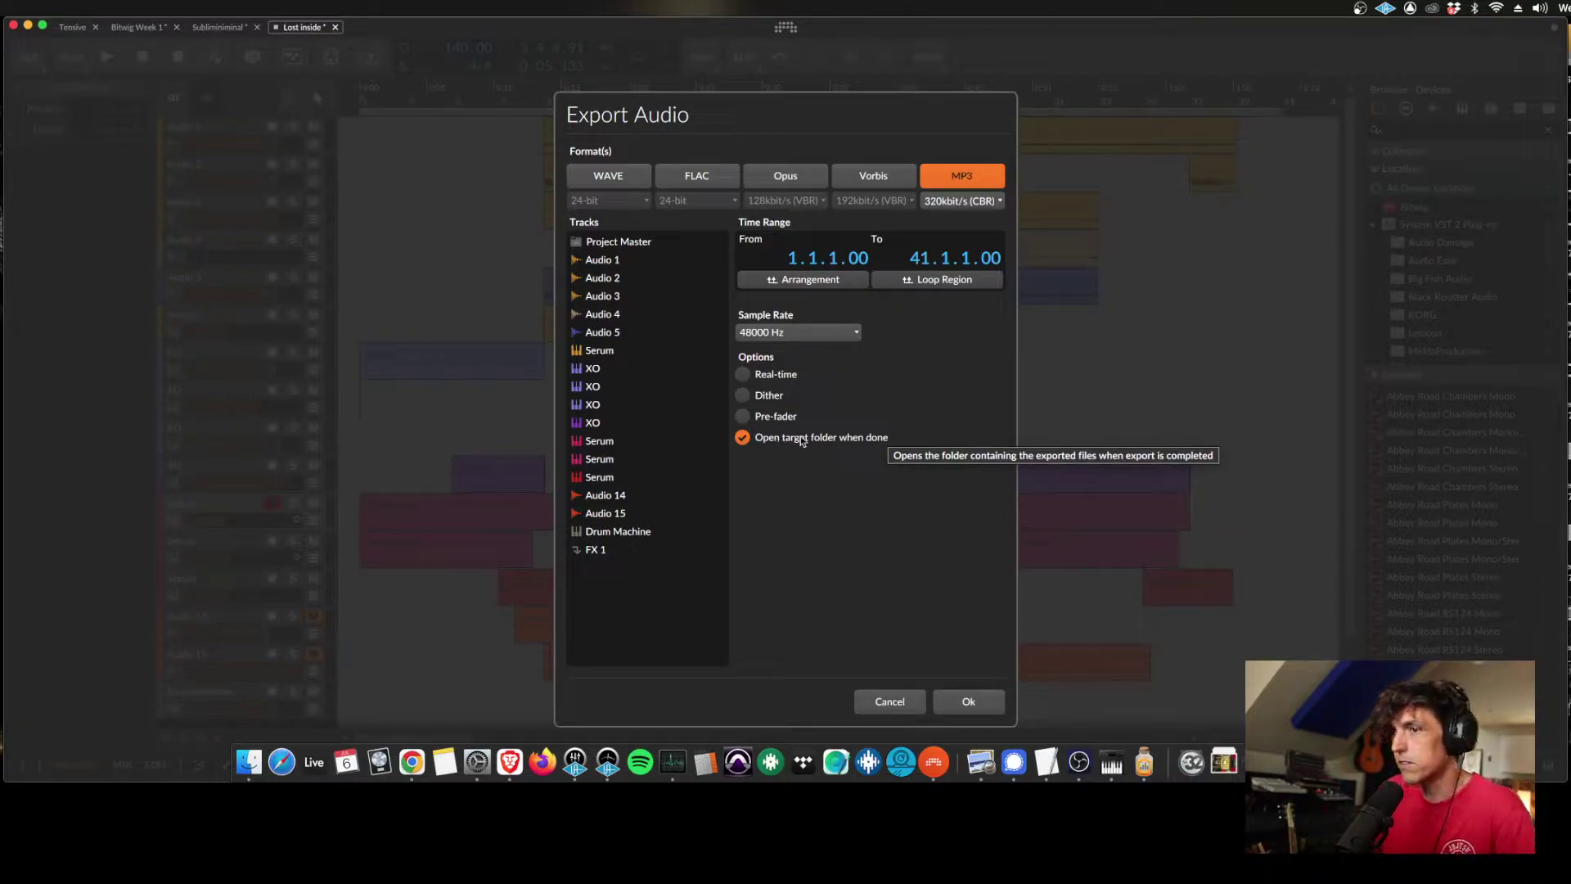
left_click(910, 702)
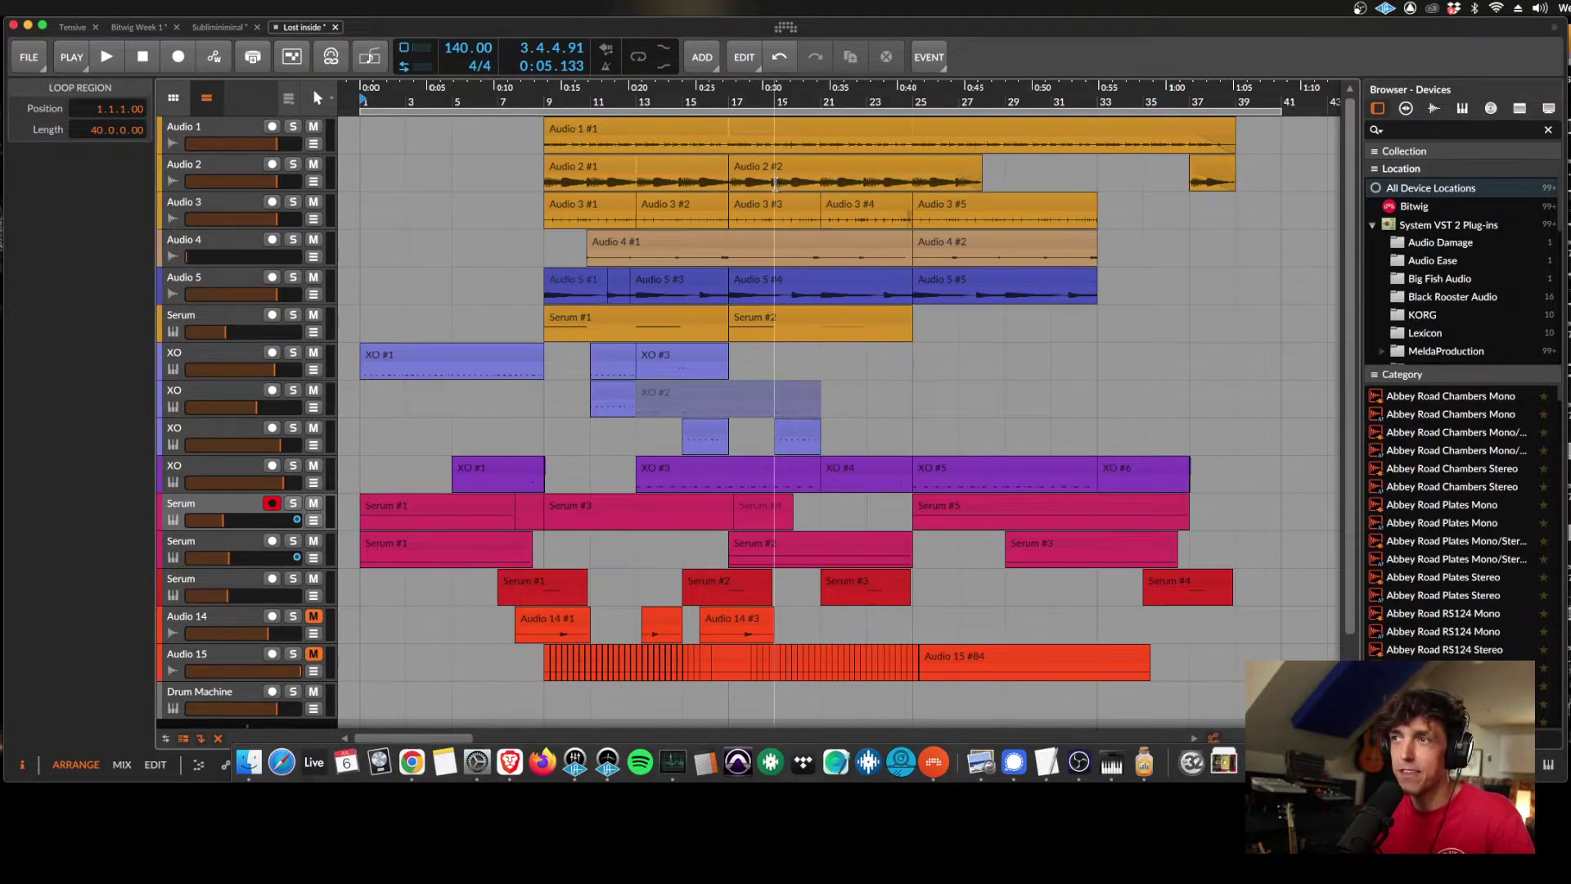
scroll(592, 375, "down", 2)
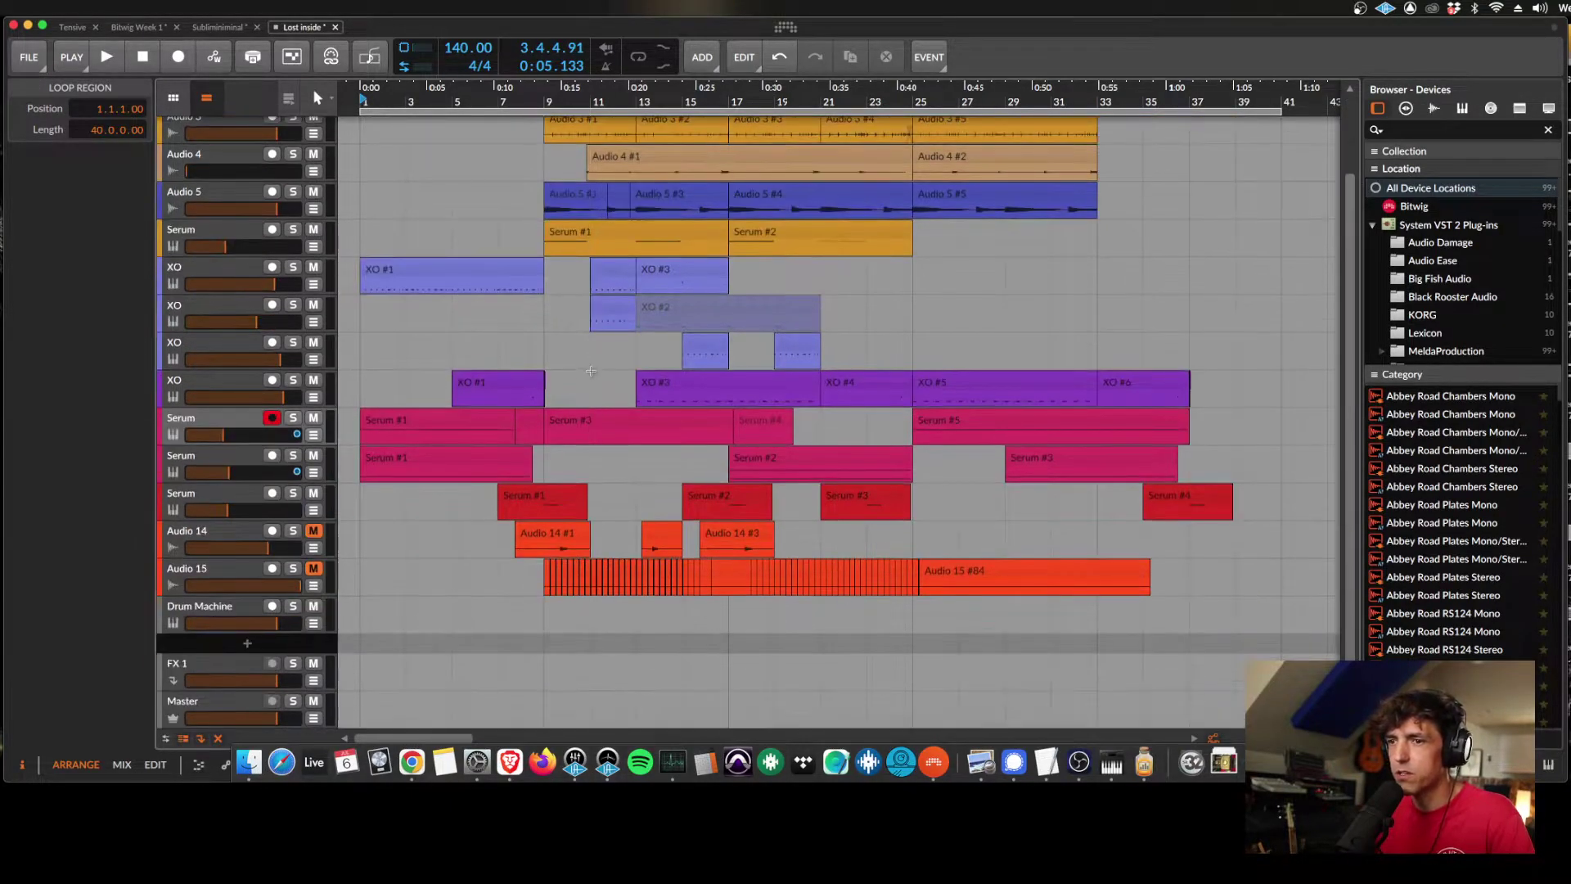
scroll(540, 421, "up", 1)
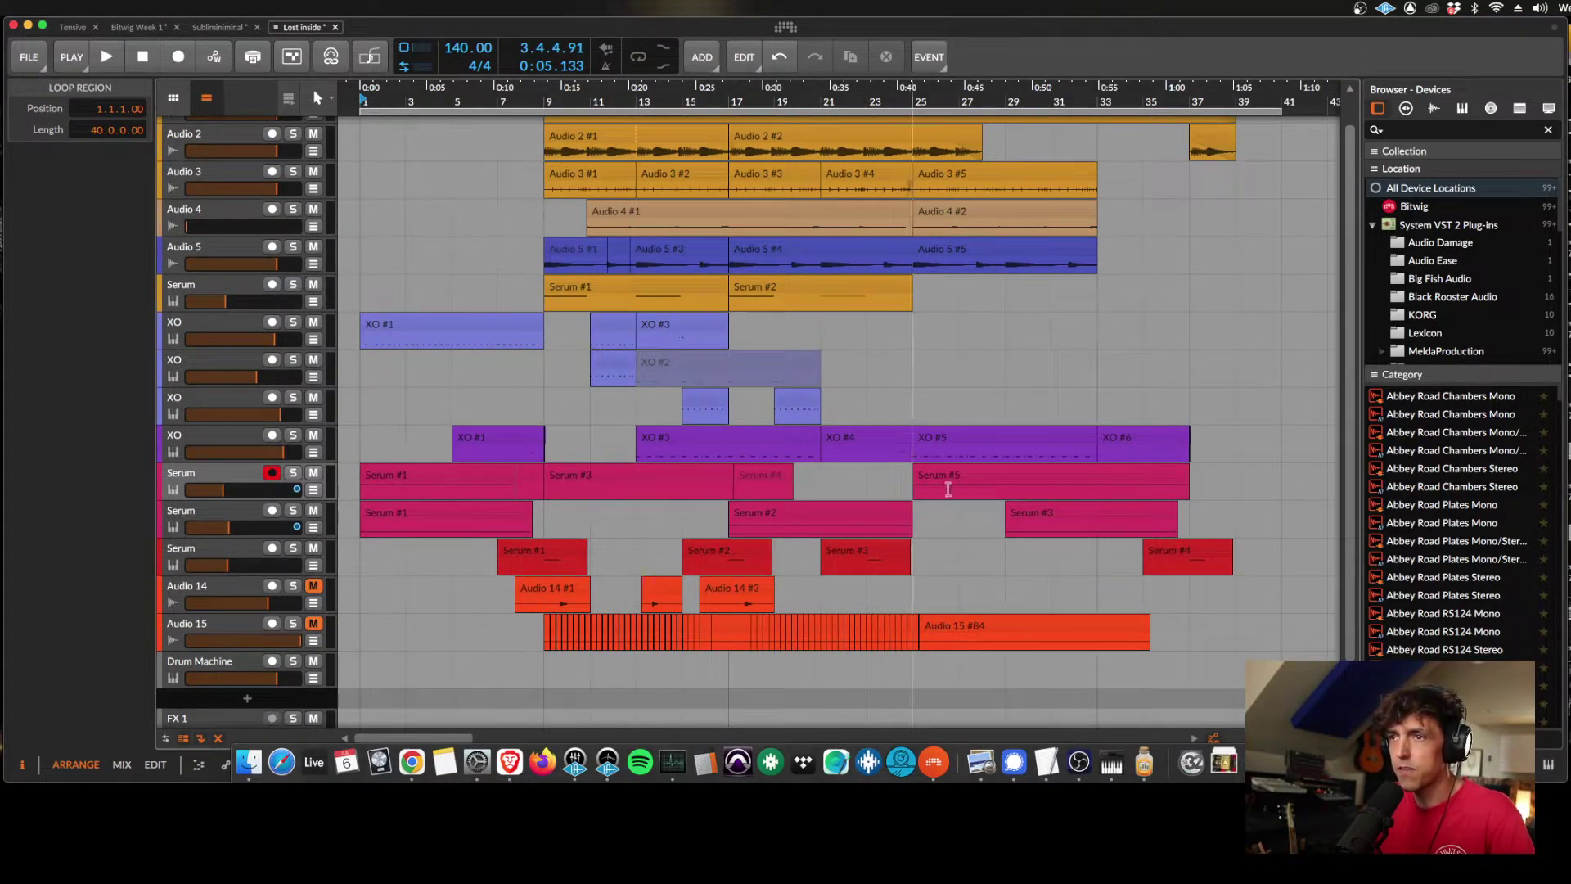
scroll(966, 371, "up", 1)
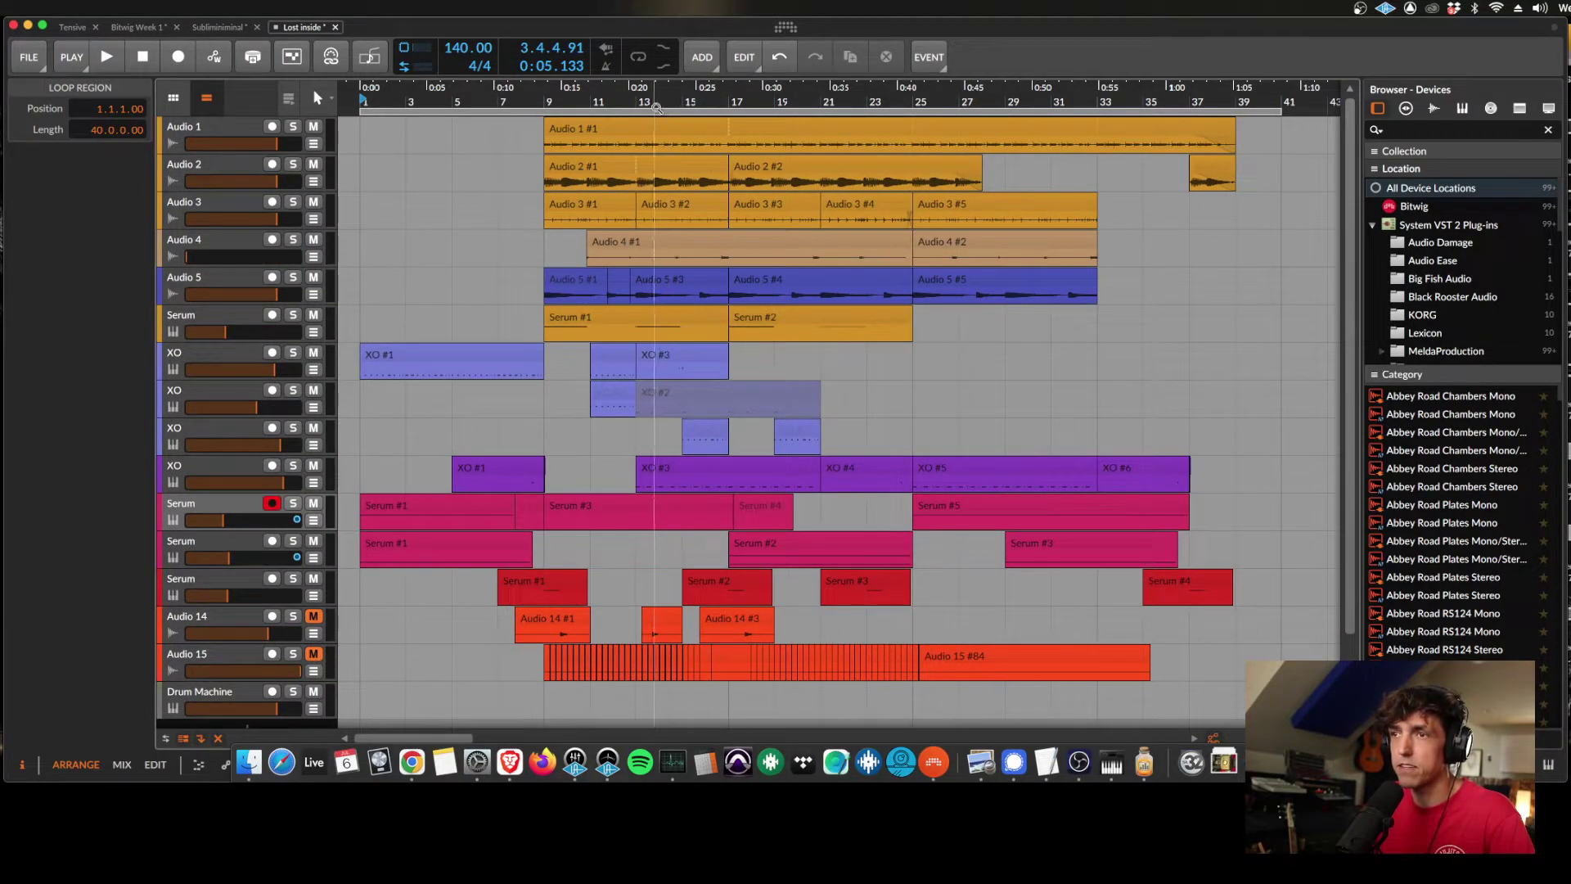
scroll(516, 573, "down", 2)
scroll(546, 699, "up", 2)
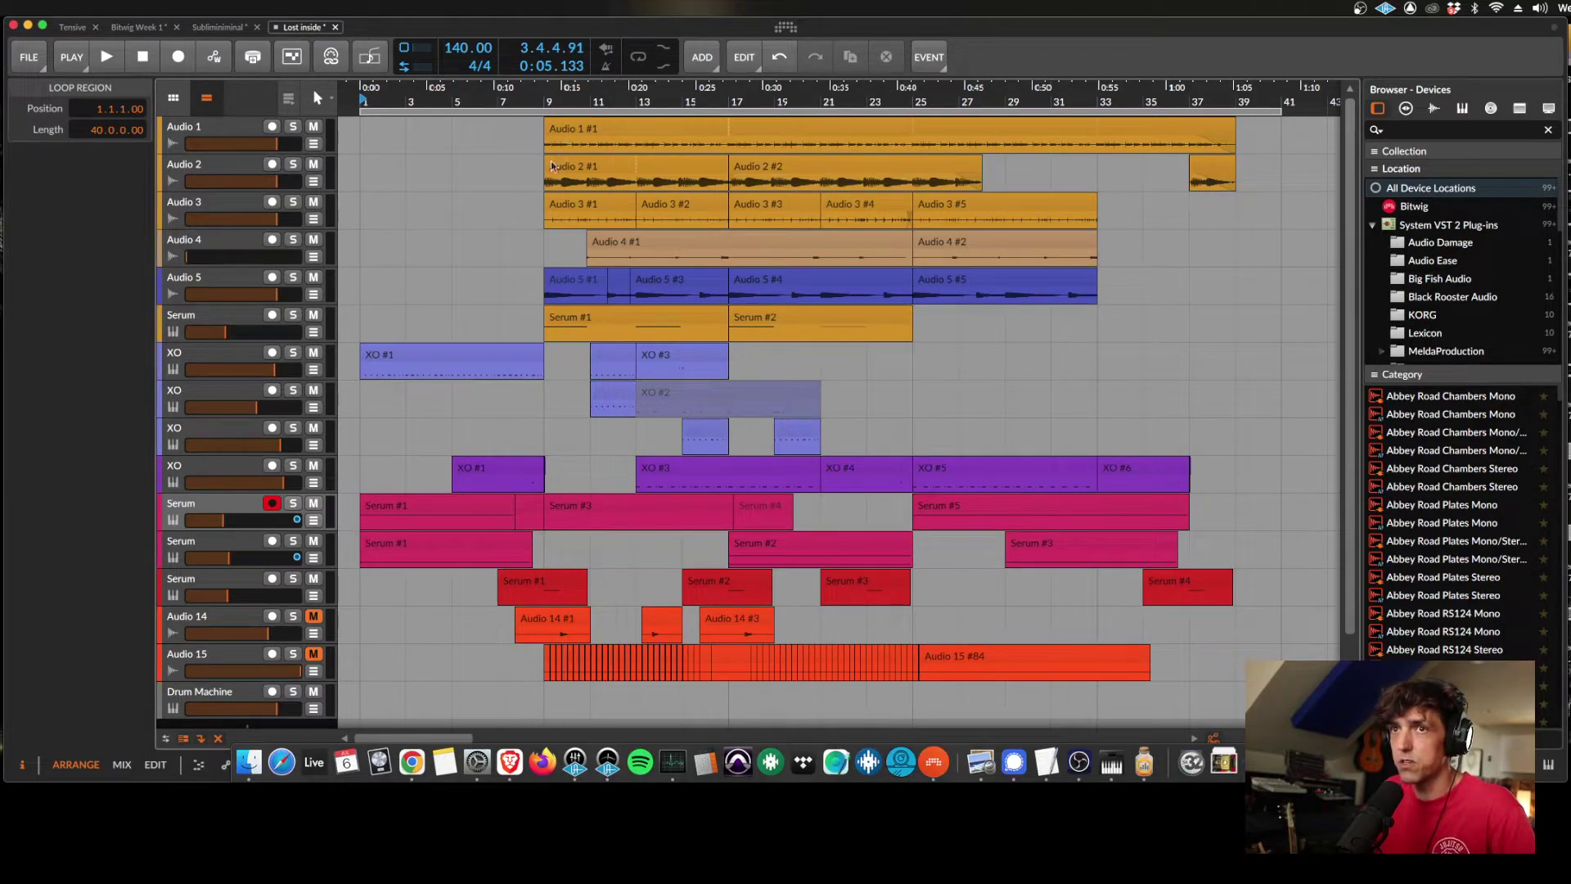
Select all tracks from Audio 1 through Drum Machine.
left_click(214, 125)
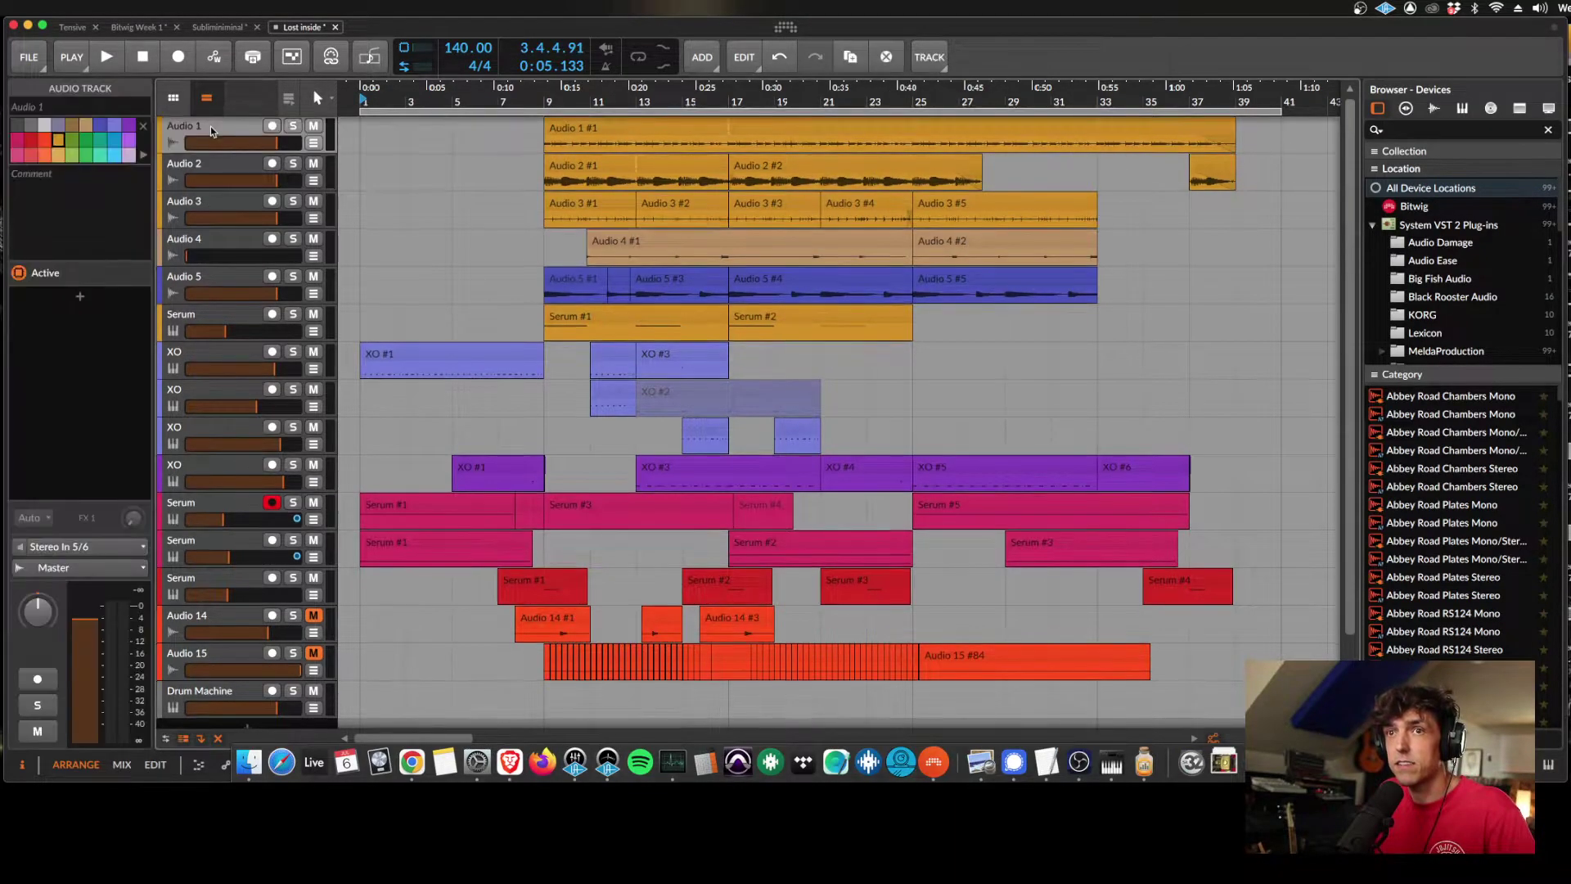
scroll(211, 127, "down", 3)
scroll(197, 233, "up", 3)
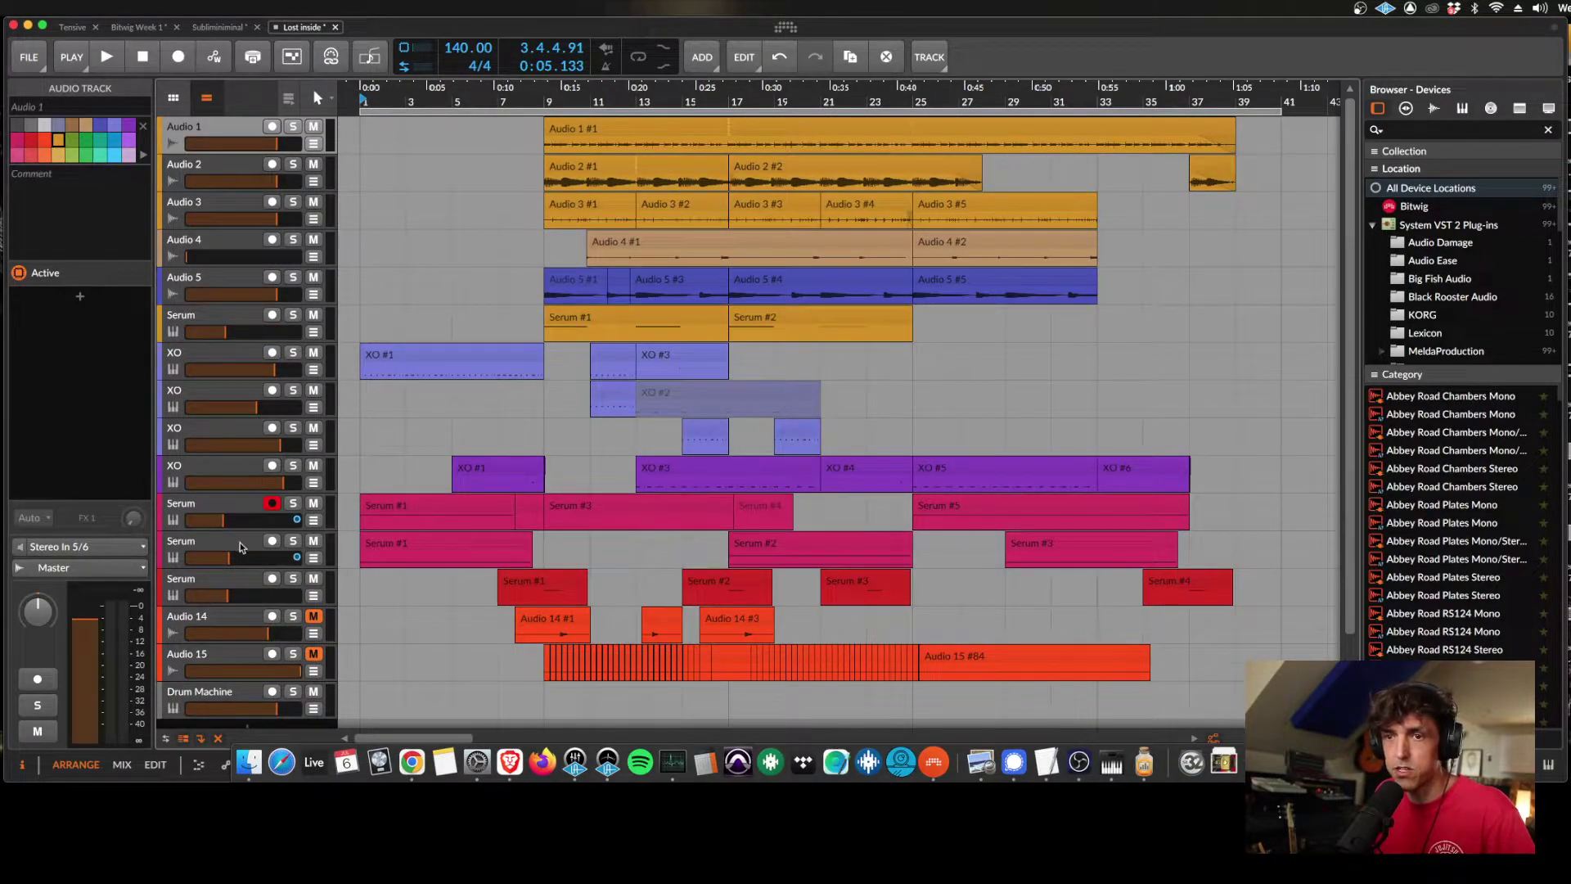
scroll(216, 700, "down", 3)
left_click(218, 599, "shift")
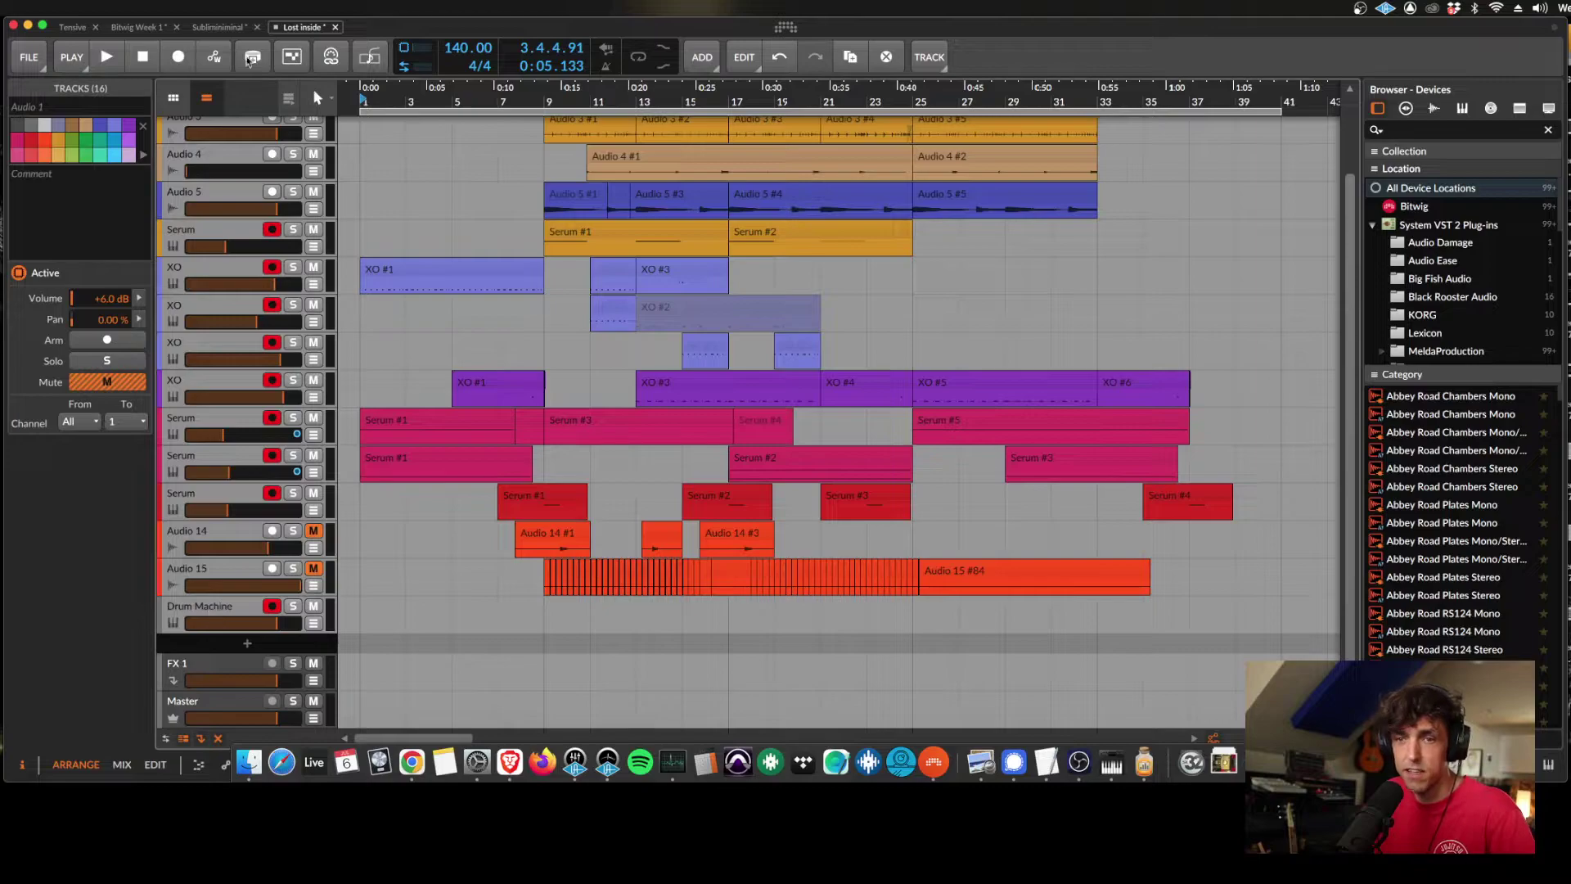
scroll(269, 169, "up", 3)
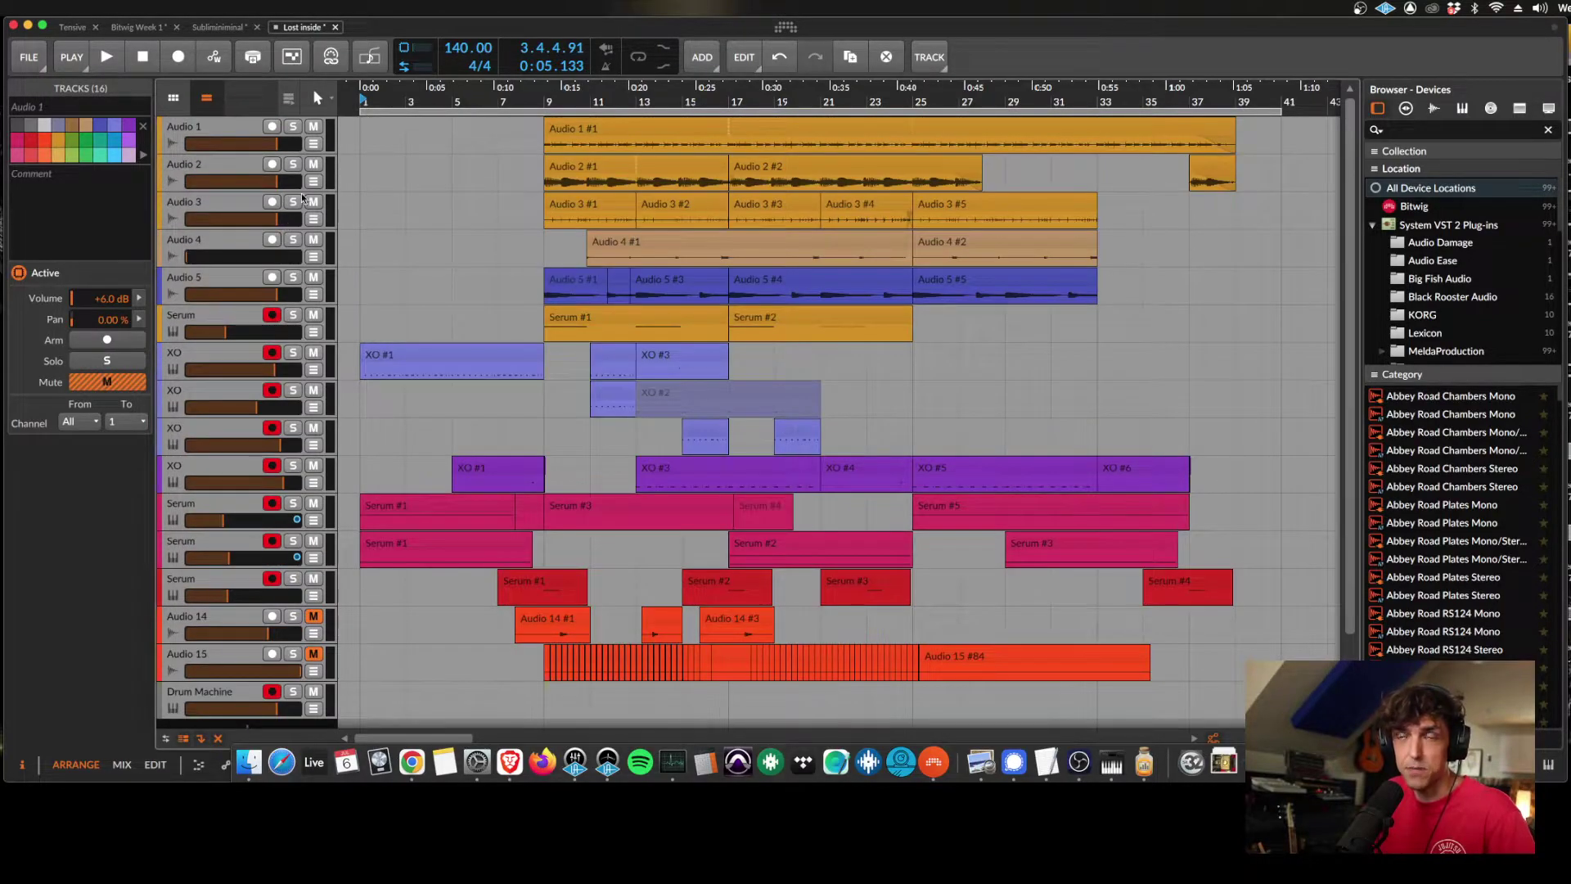
left_click(215, 130)
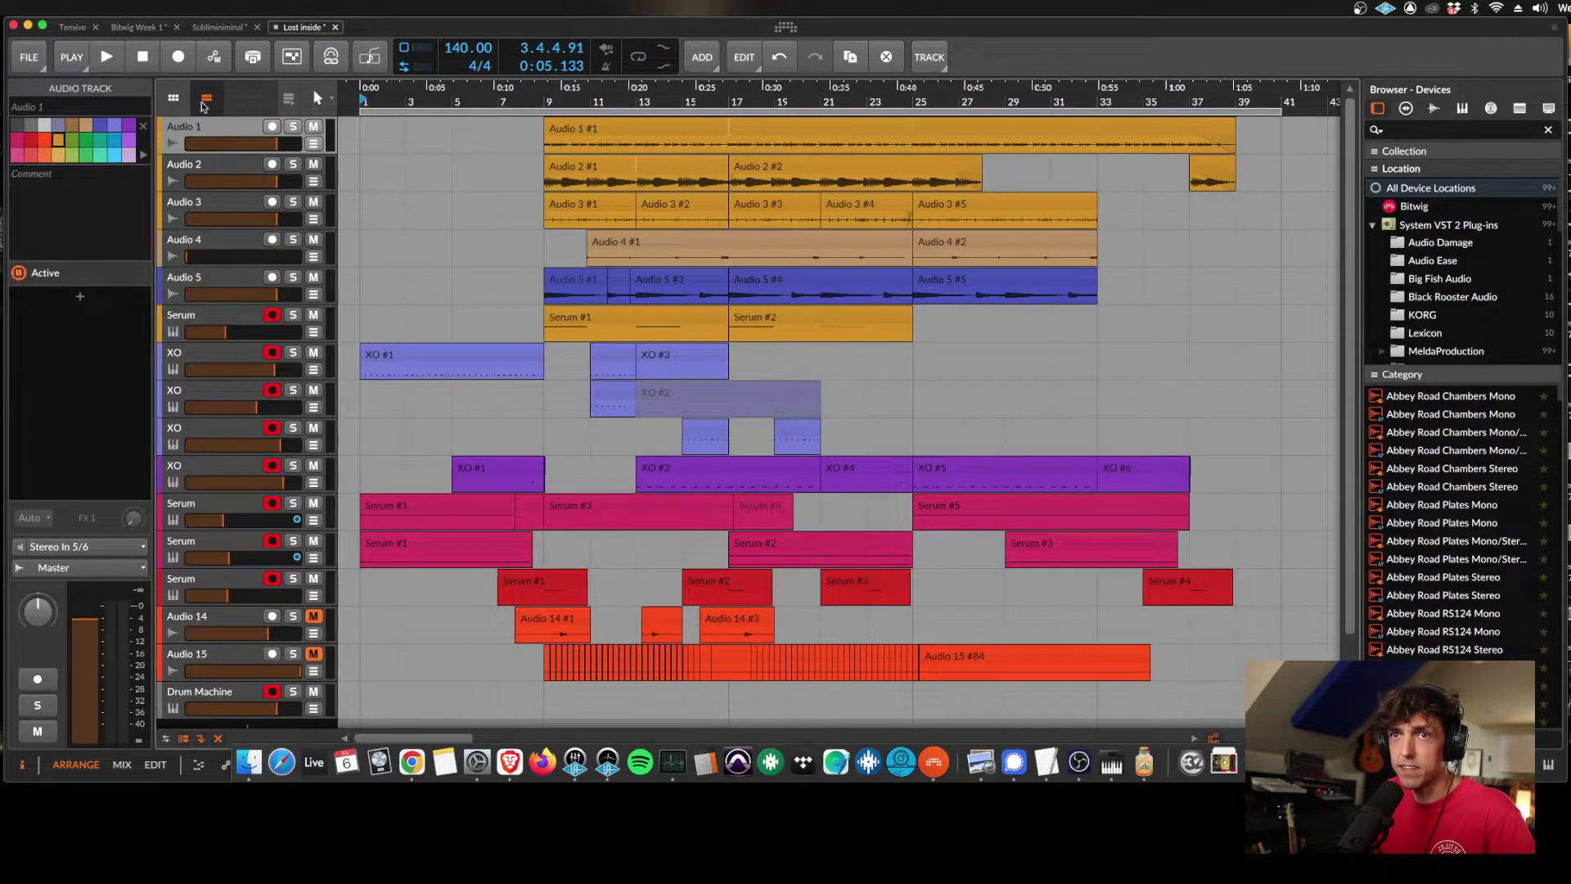
scroll(205, 131, "down", 3)
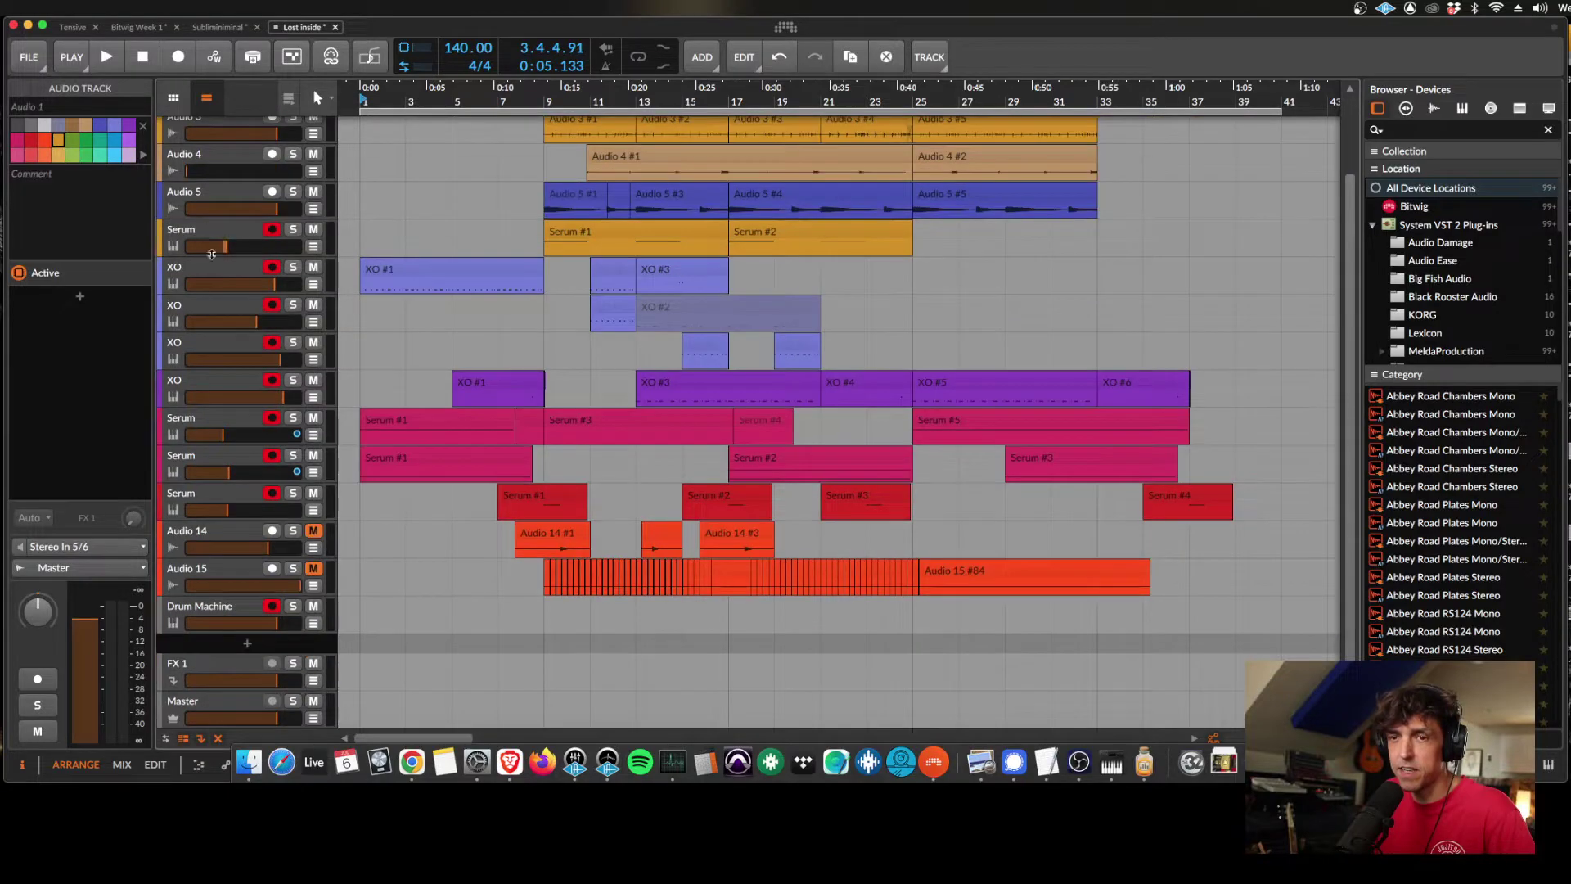
left_click(200, 606, "shift")
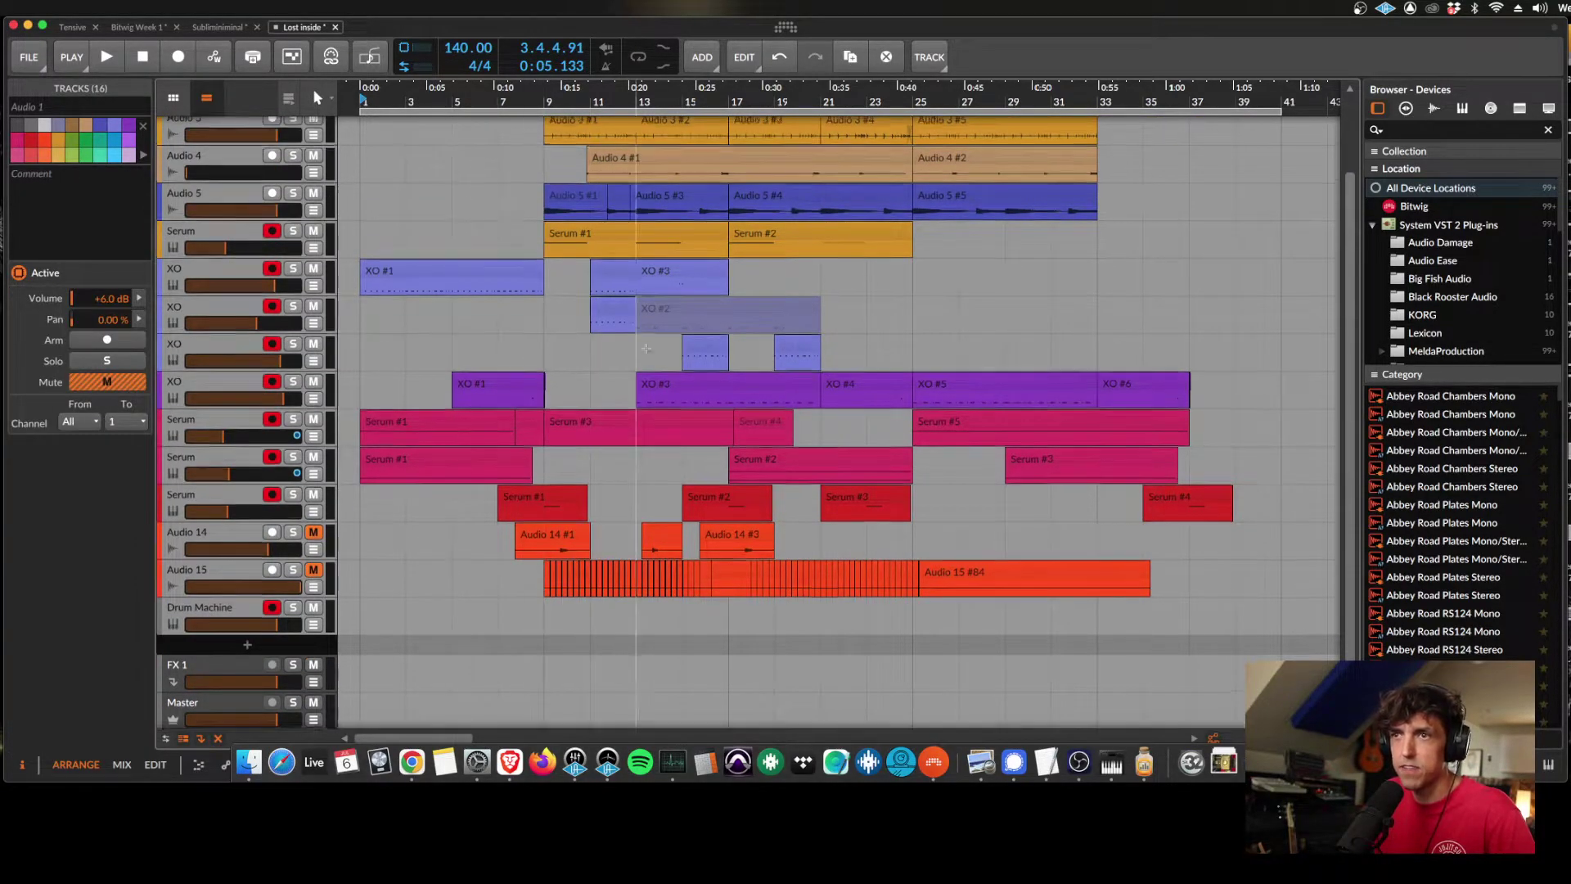
Group the selected tracks into one group track and undo the grouping.
scroll(440, 357, "up", 3)
scroll(672, 298, "down", 3)
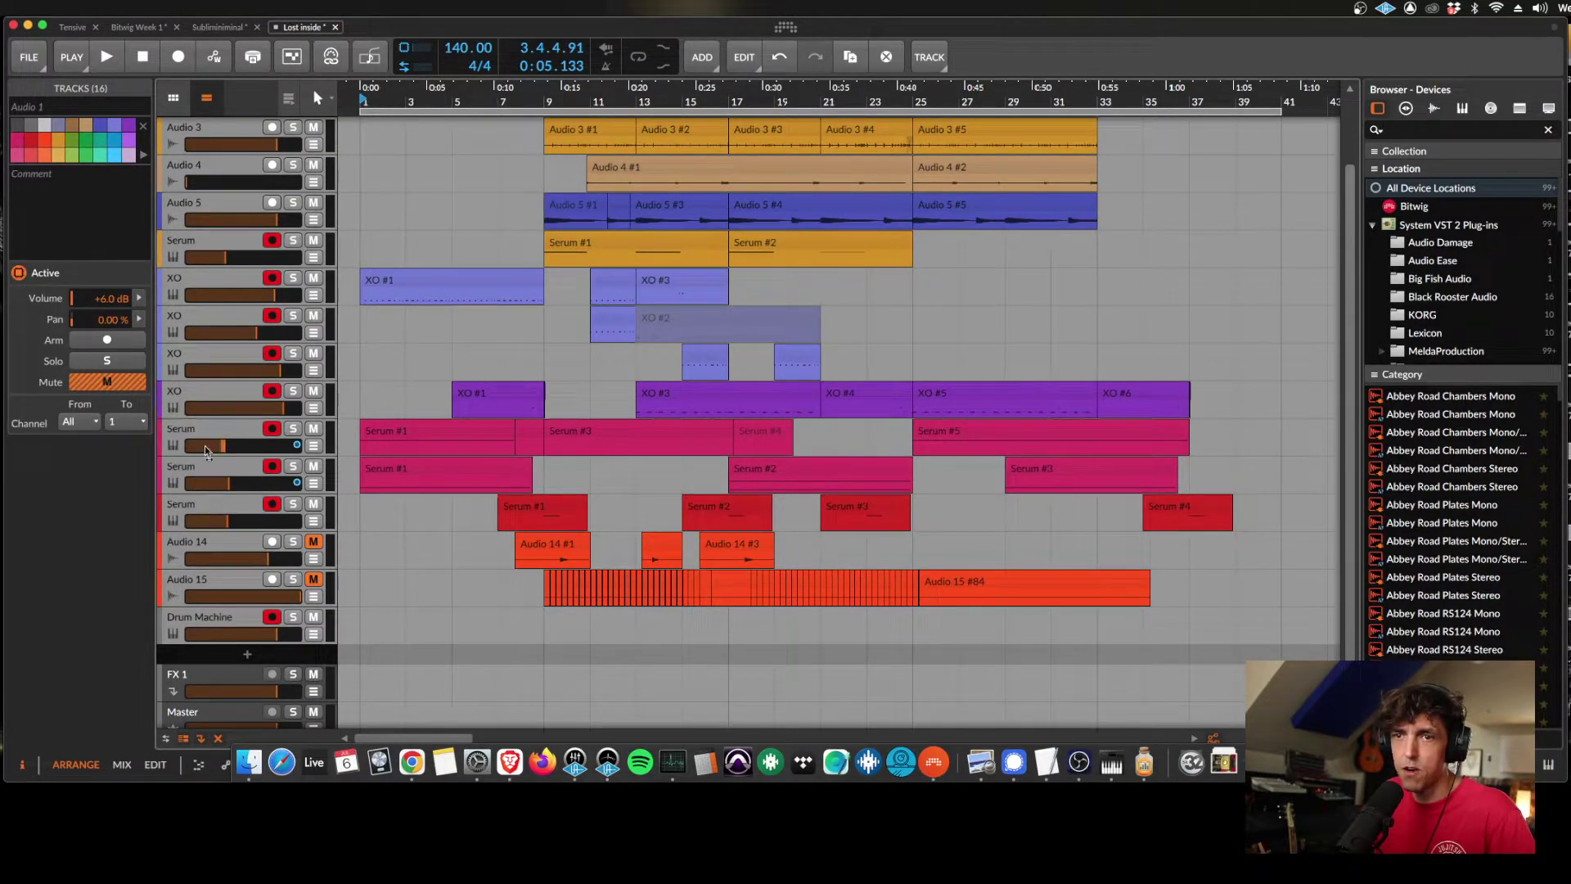
right_click(206, 504)
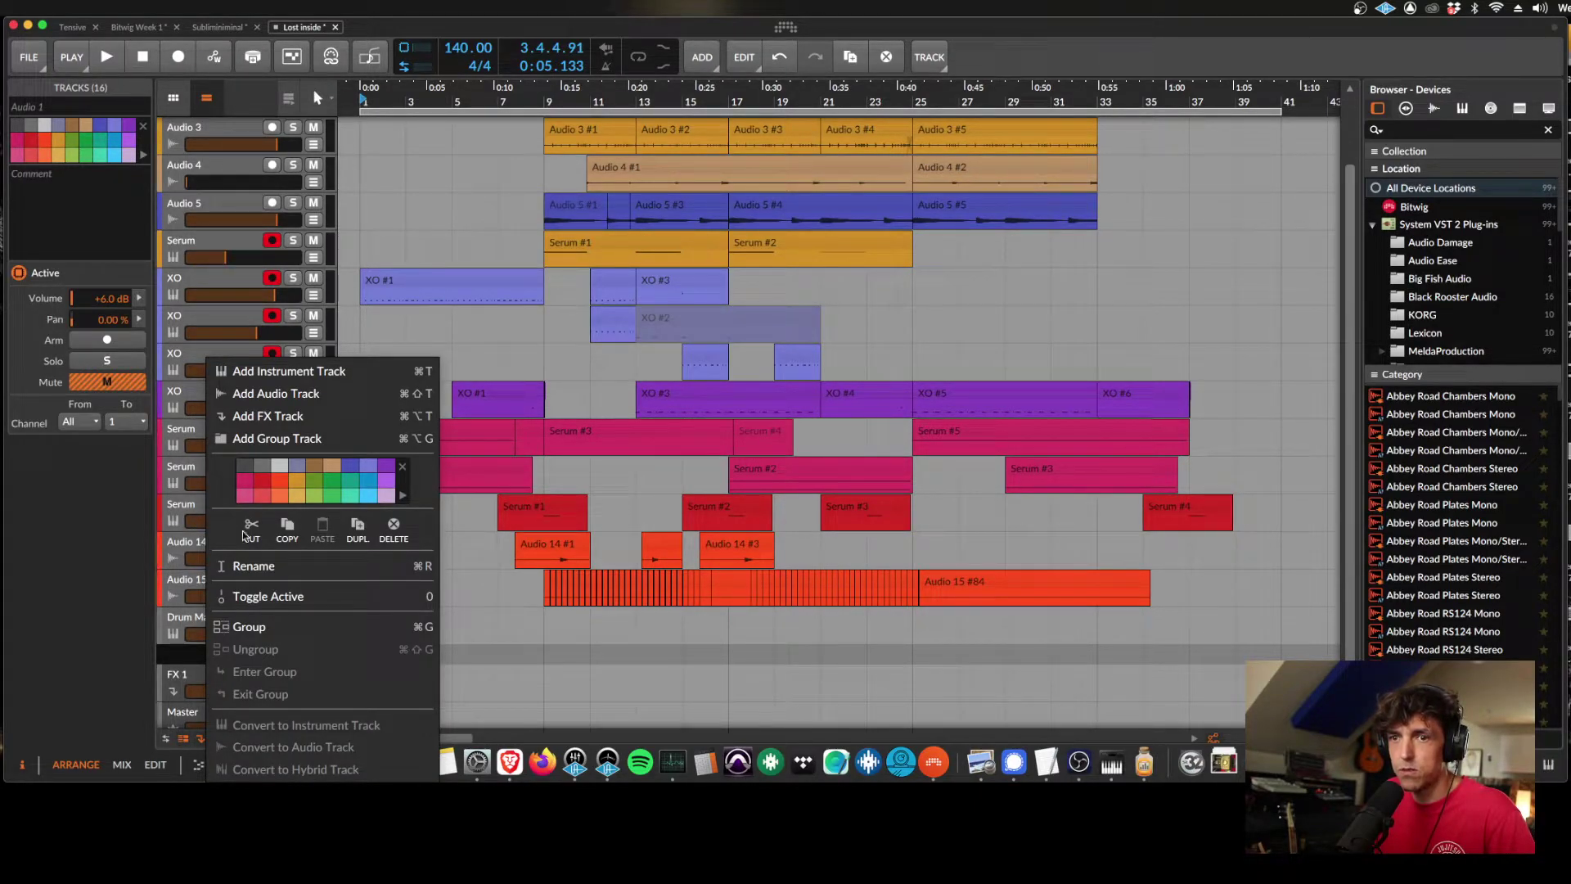
left_click(243, 631)
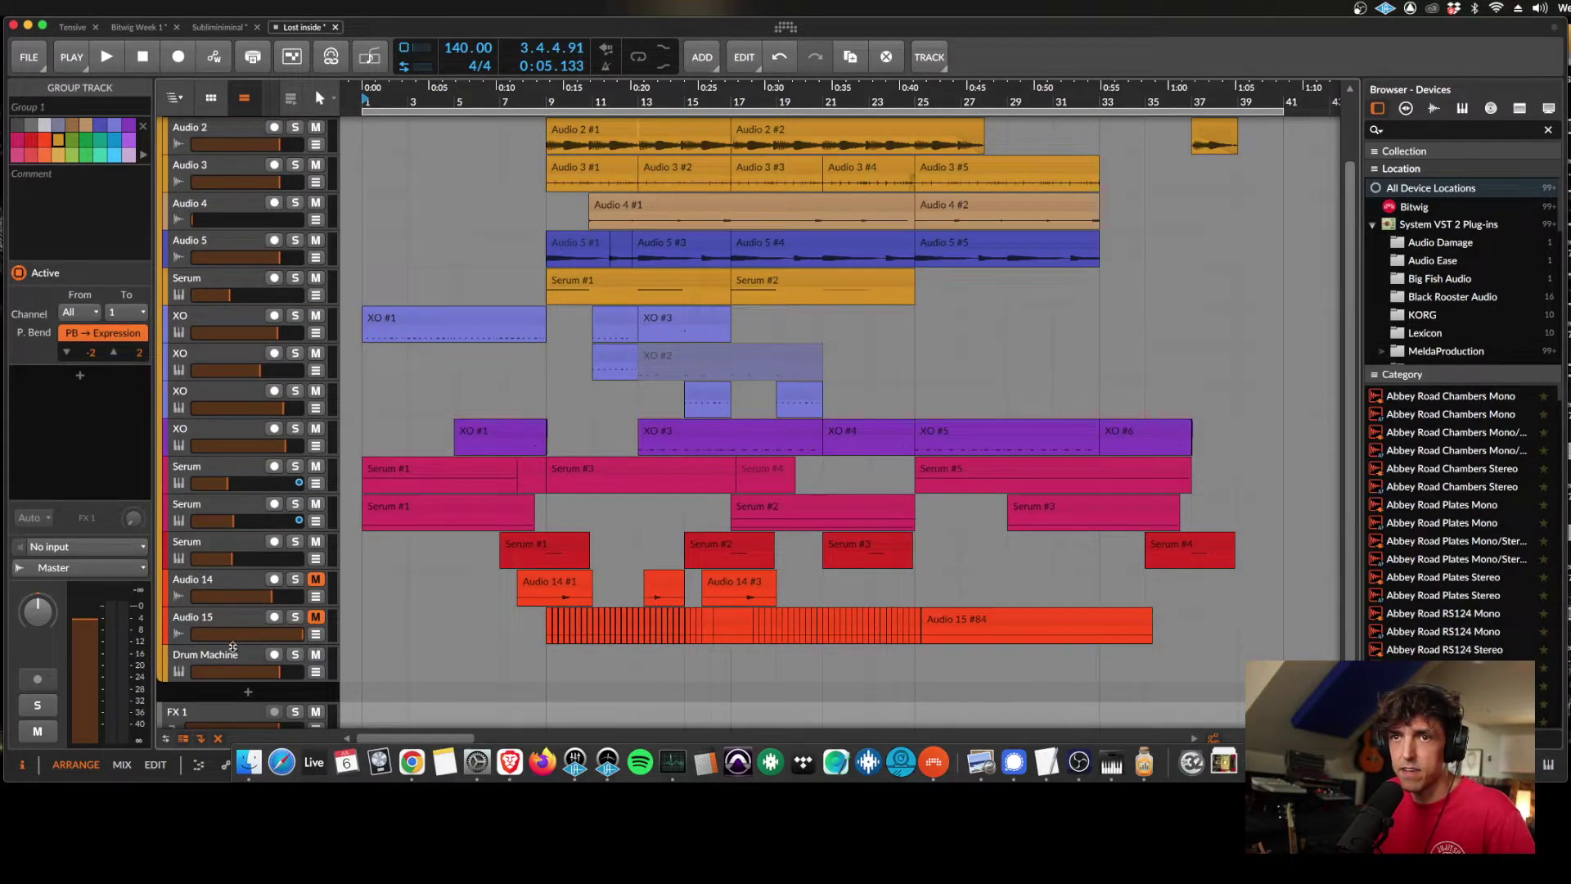
key("super+z")
Group all selected tracks into one group track and fold the group so its member tracks are hidden.
right_click(232, 165)
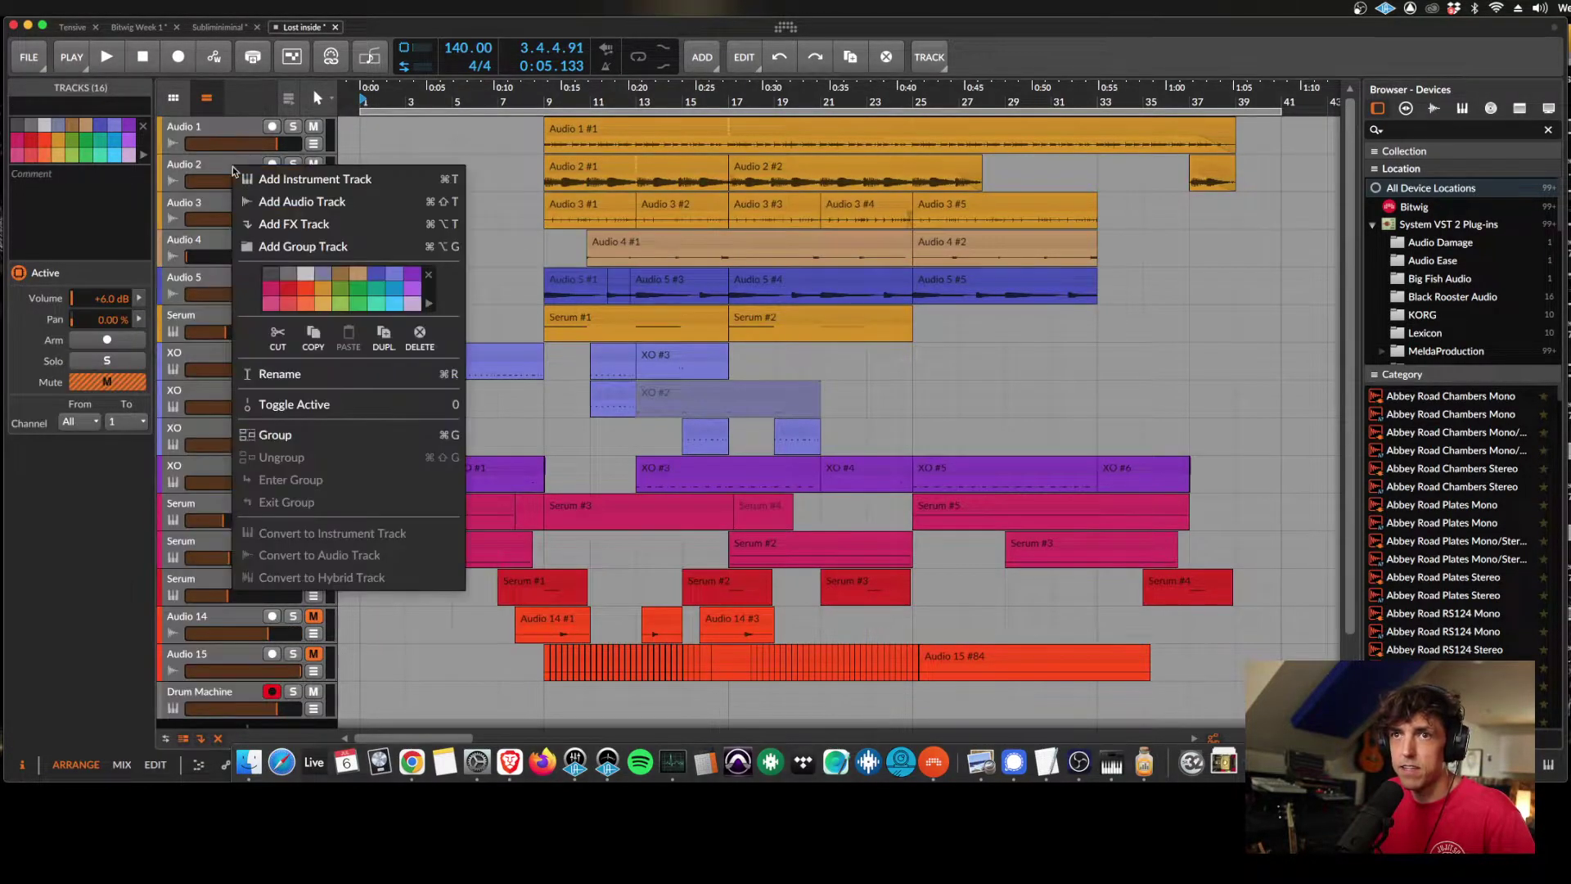
left_click(450, 439)
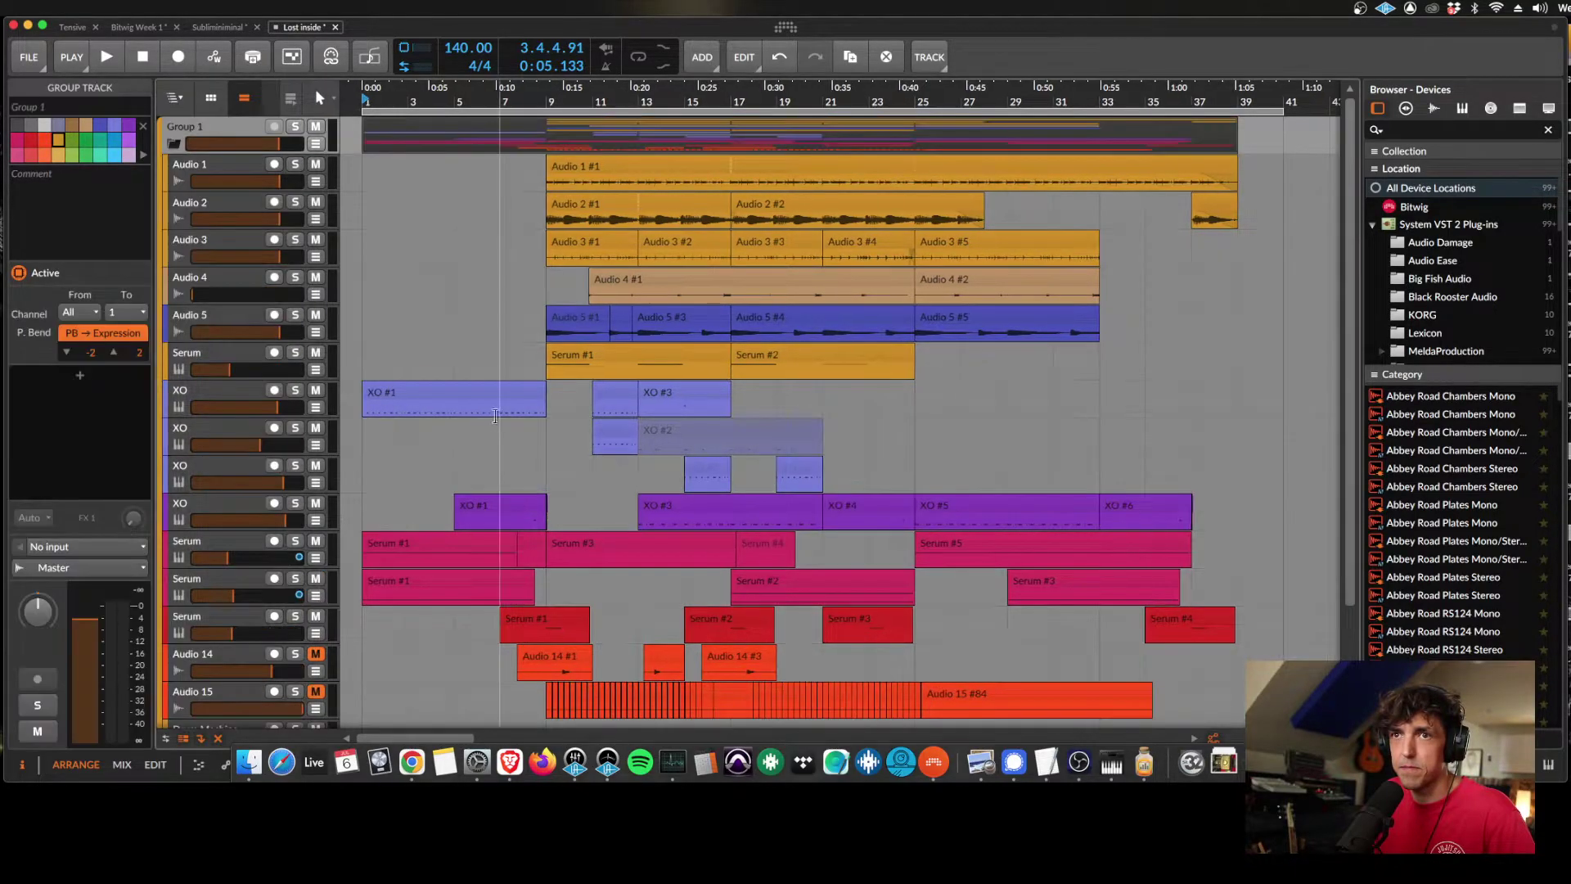
left_click(174, 143)
left_click(174, 144)
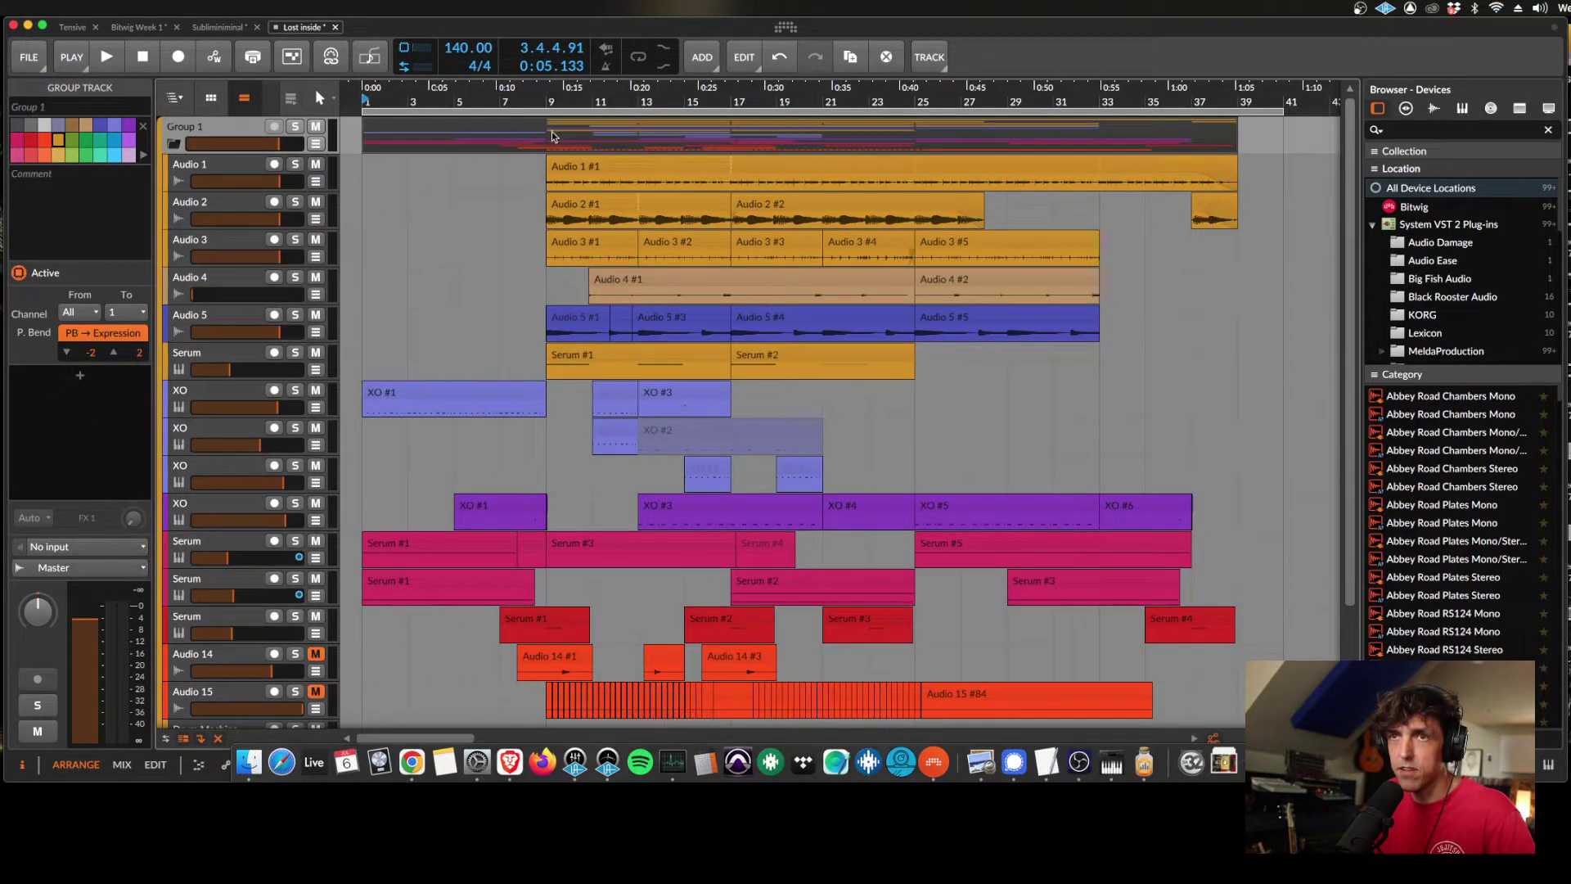
left_click(172, 145)
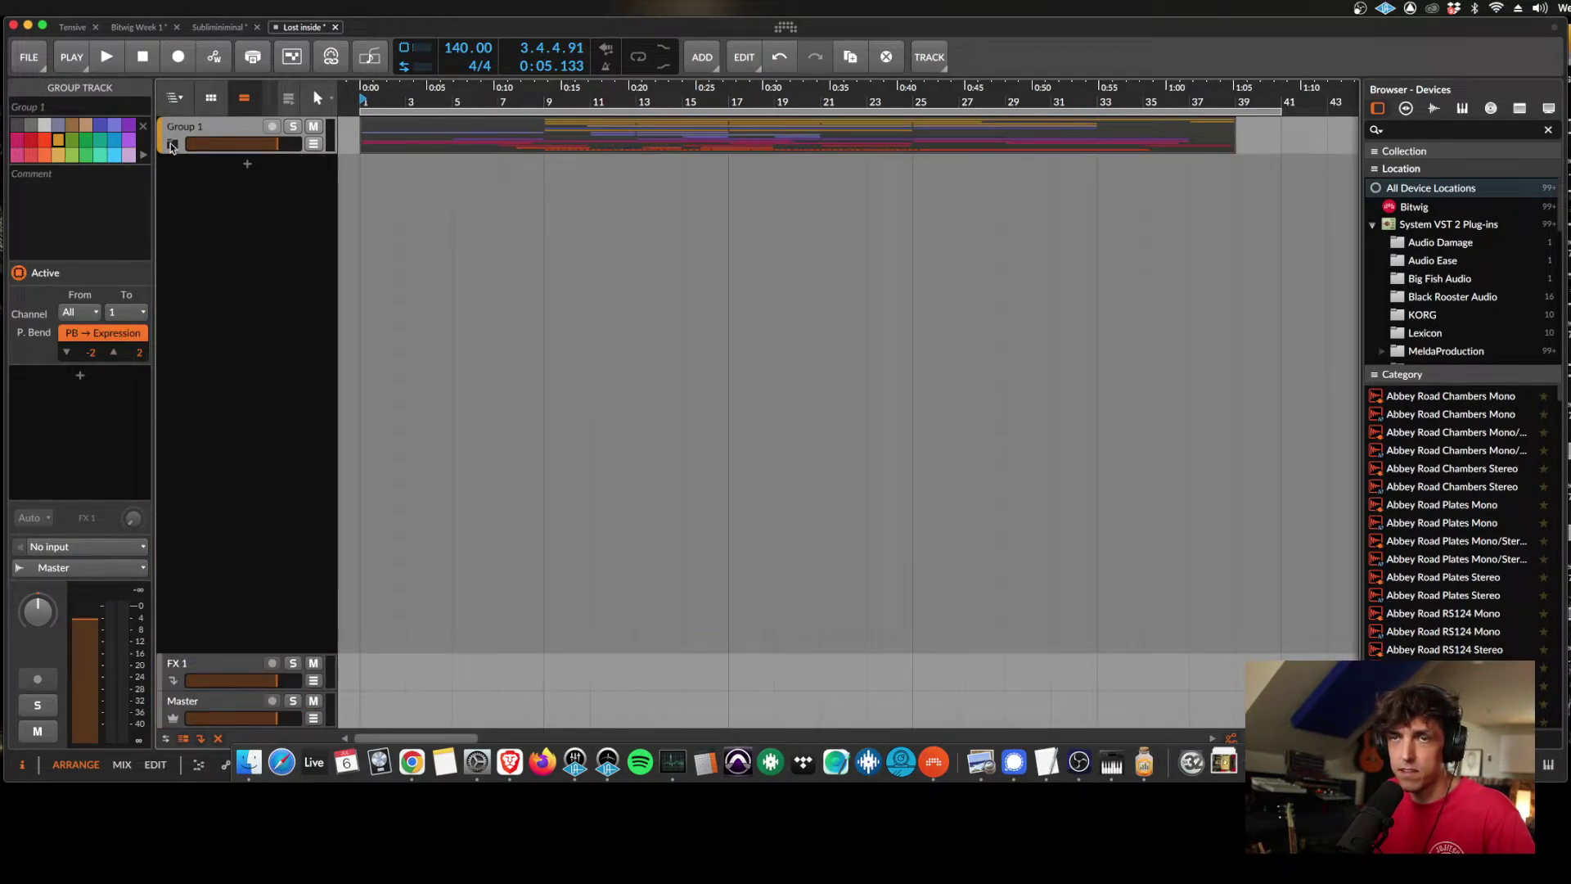
left_click(173, 145)
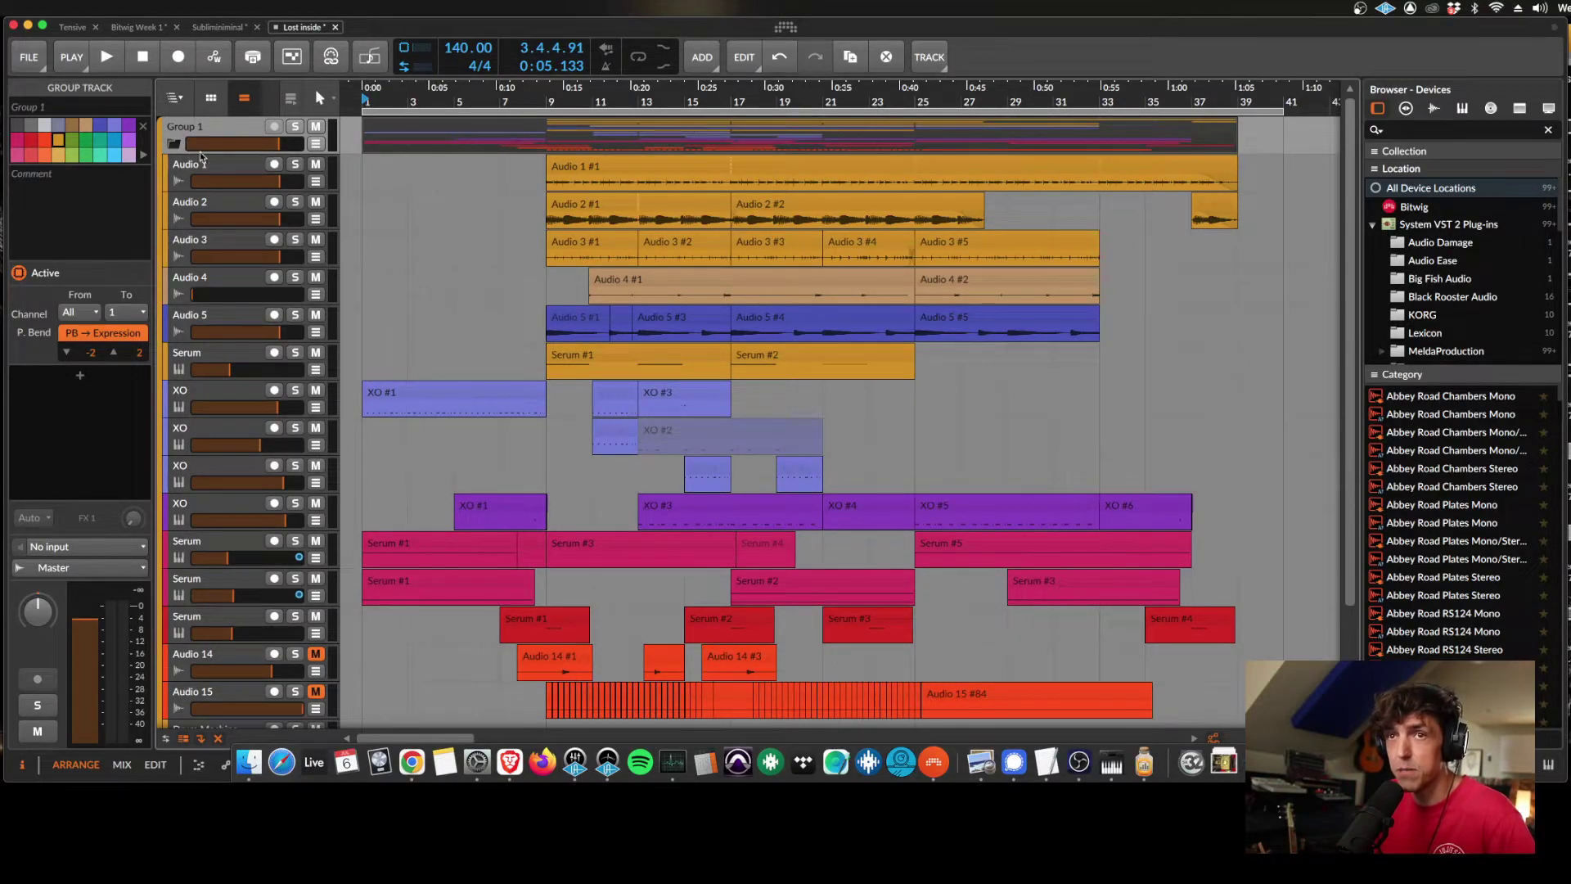
left_click(175, 145)
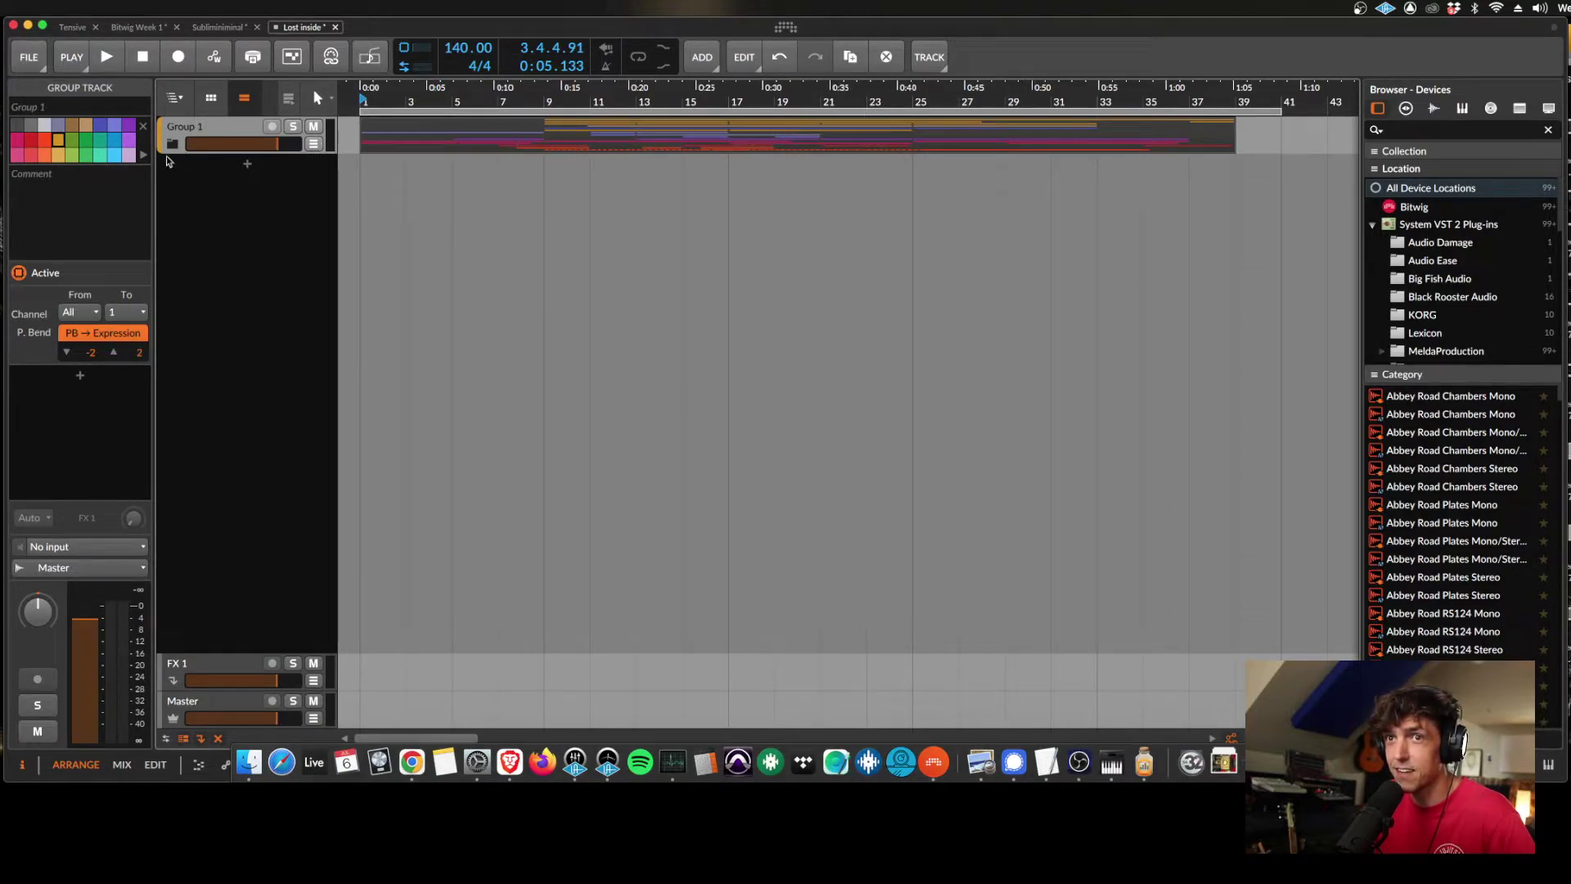
Bounce the group track's full content to a new audio track with Post-Fader as the source and 32-bit floating-point depth.
right_click(513, 127)
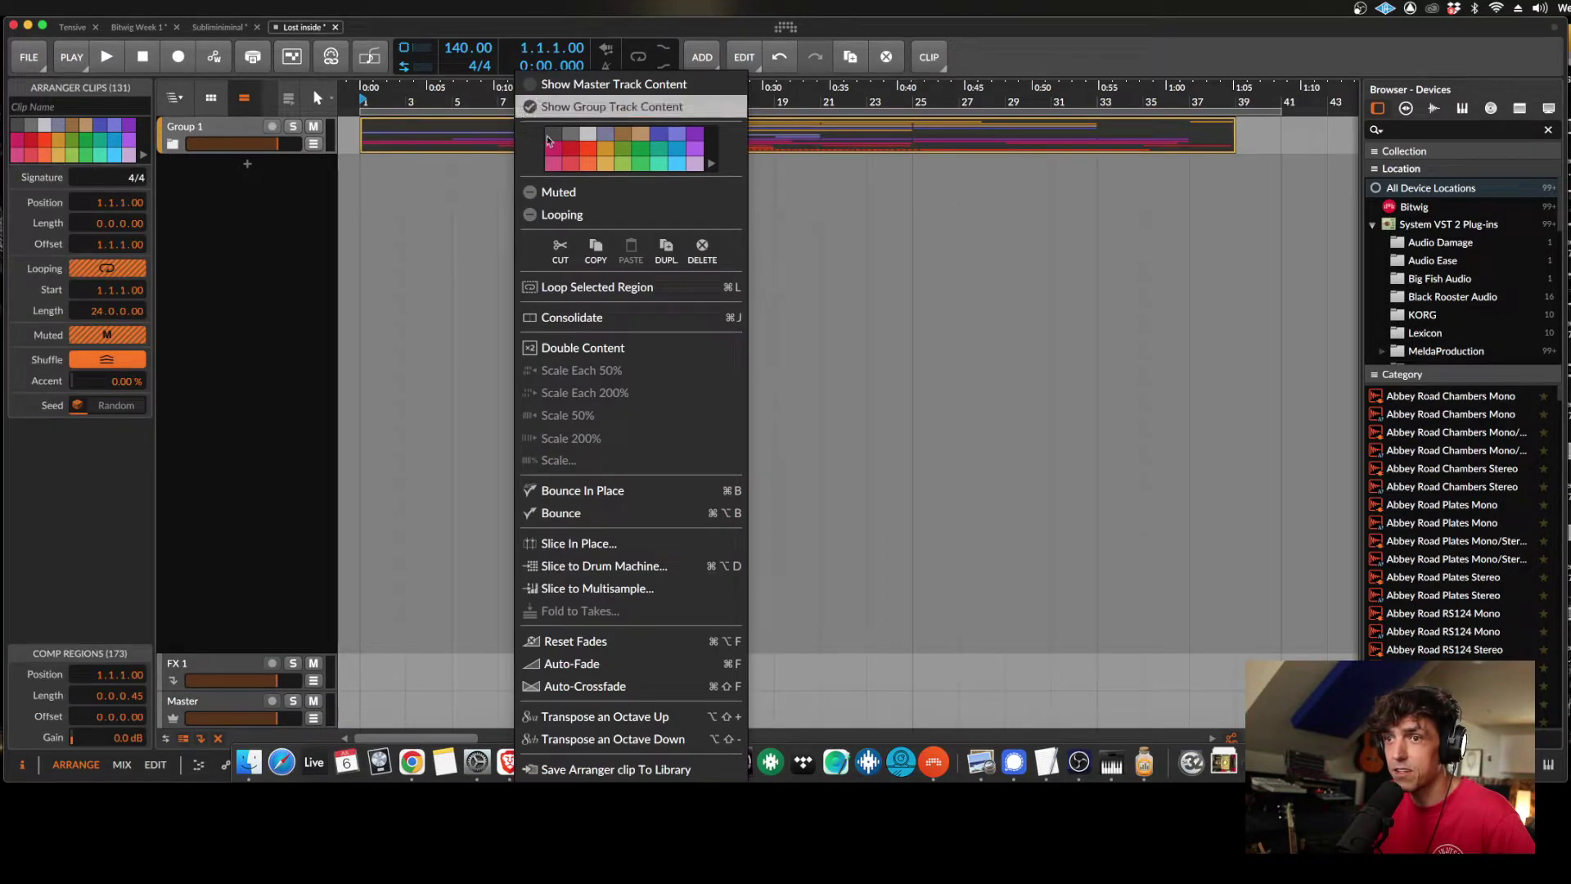
left_click(588, 513)
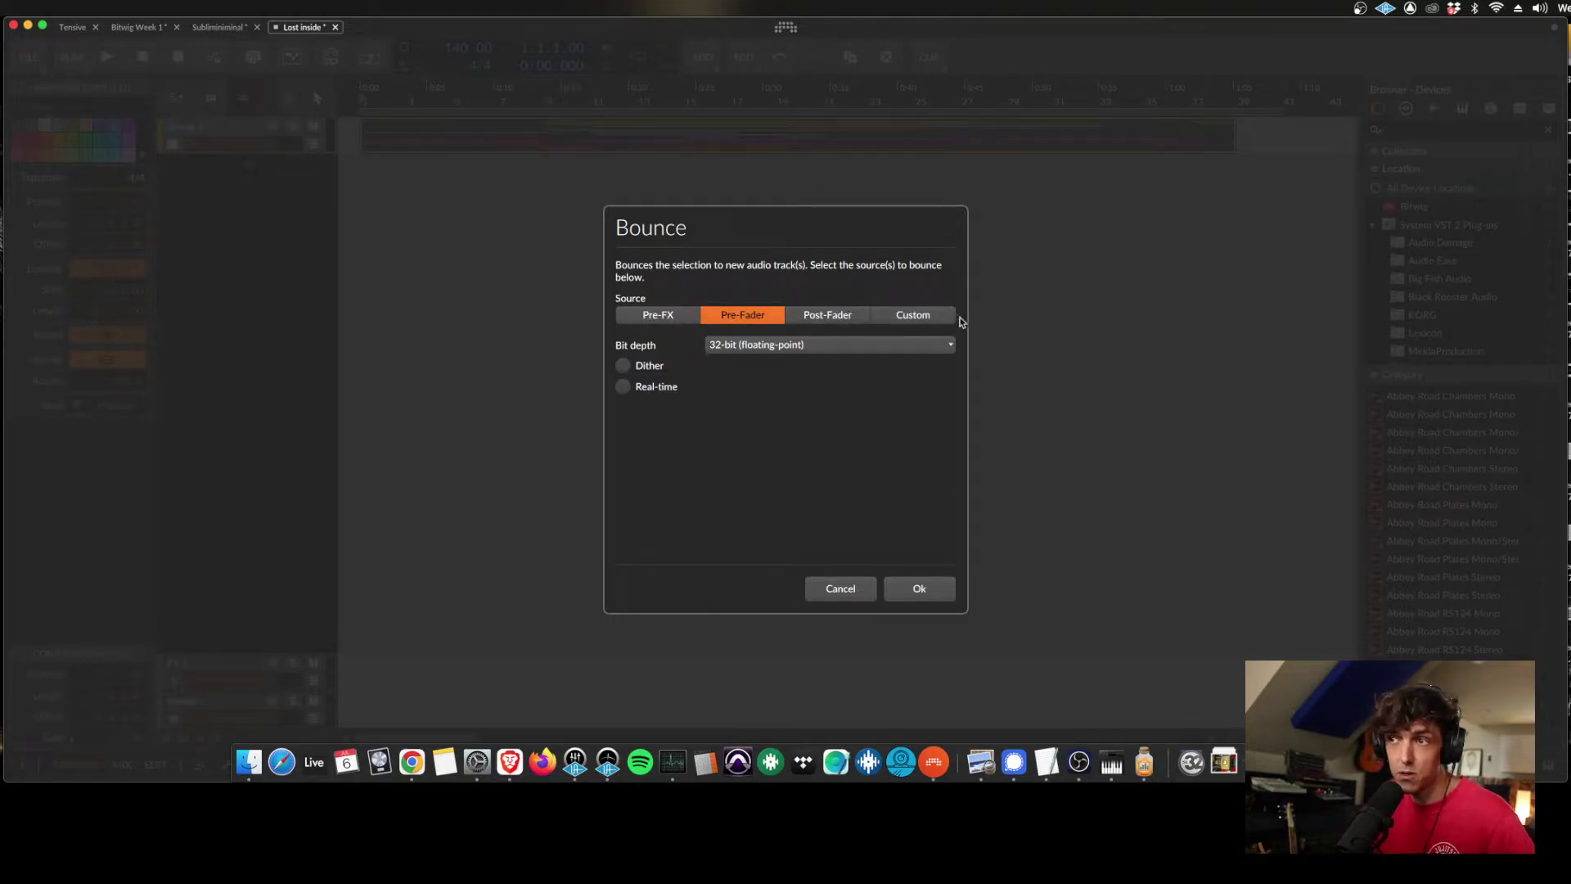
left_click(845, 318)
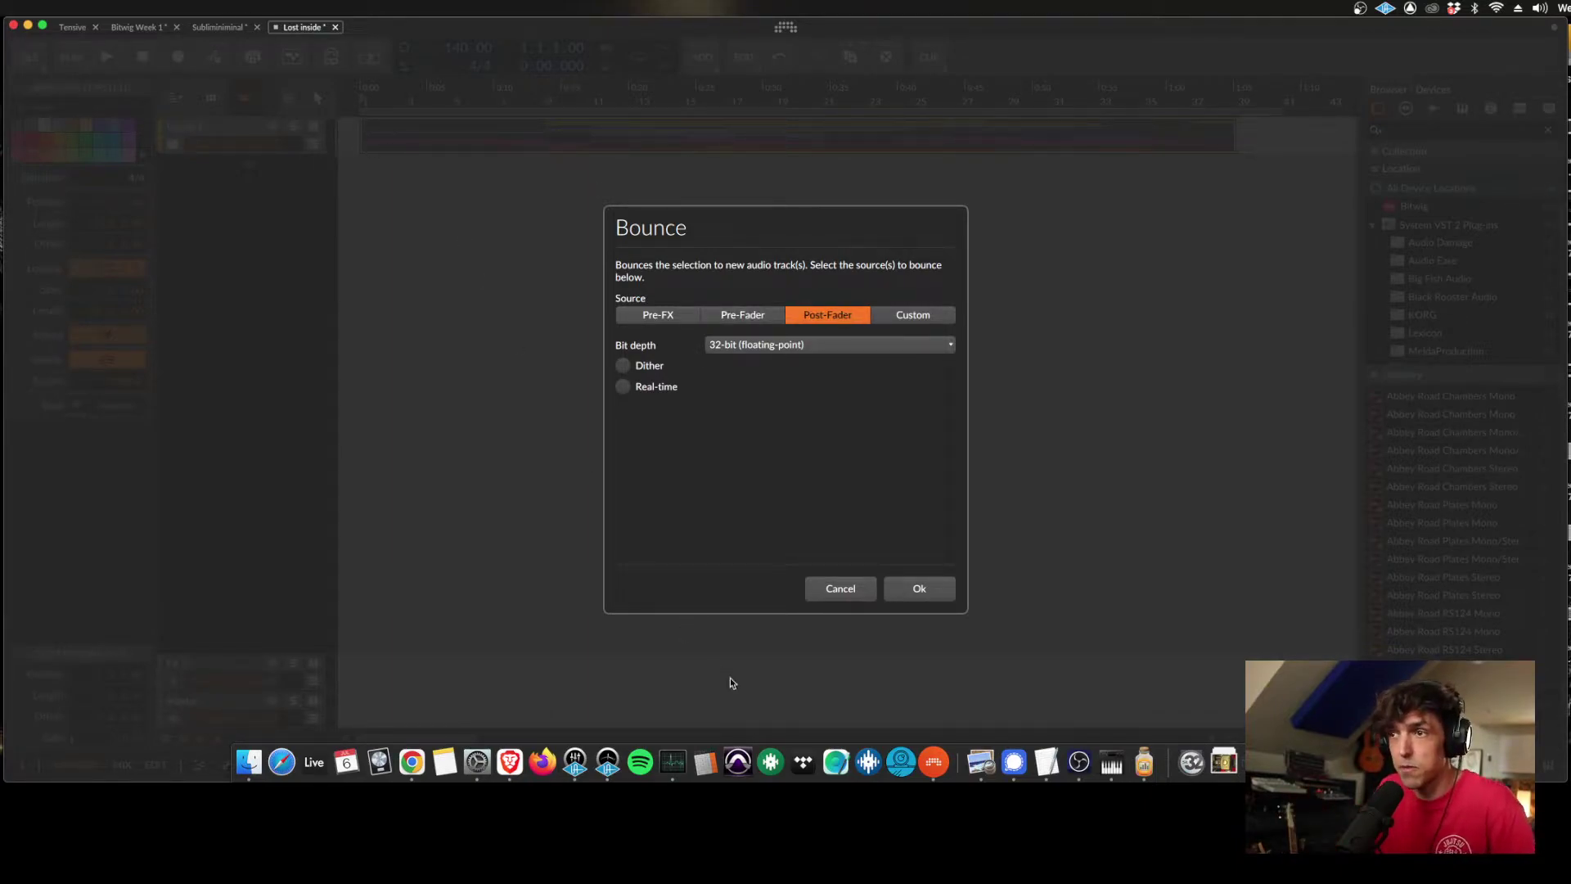
left_click(920, 589)
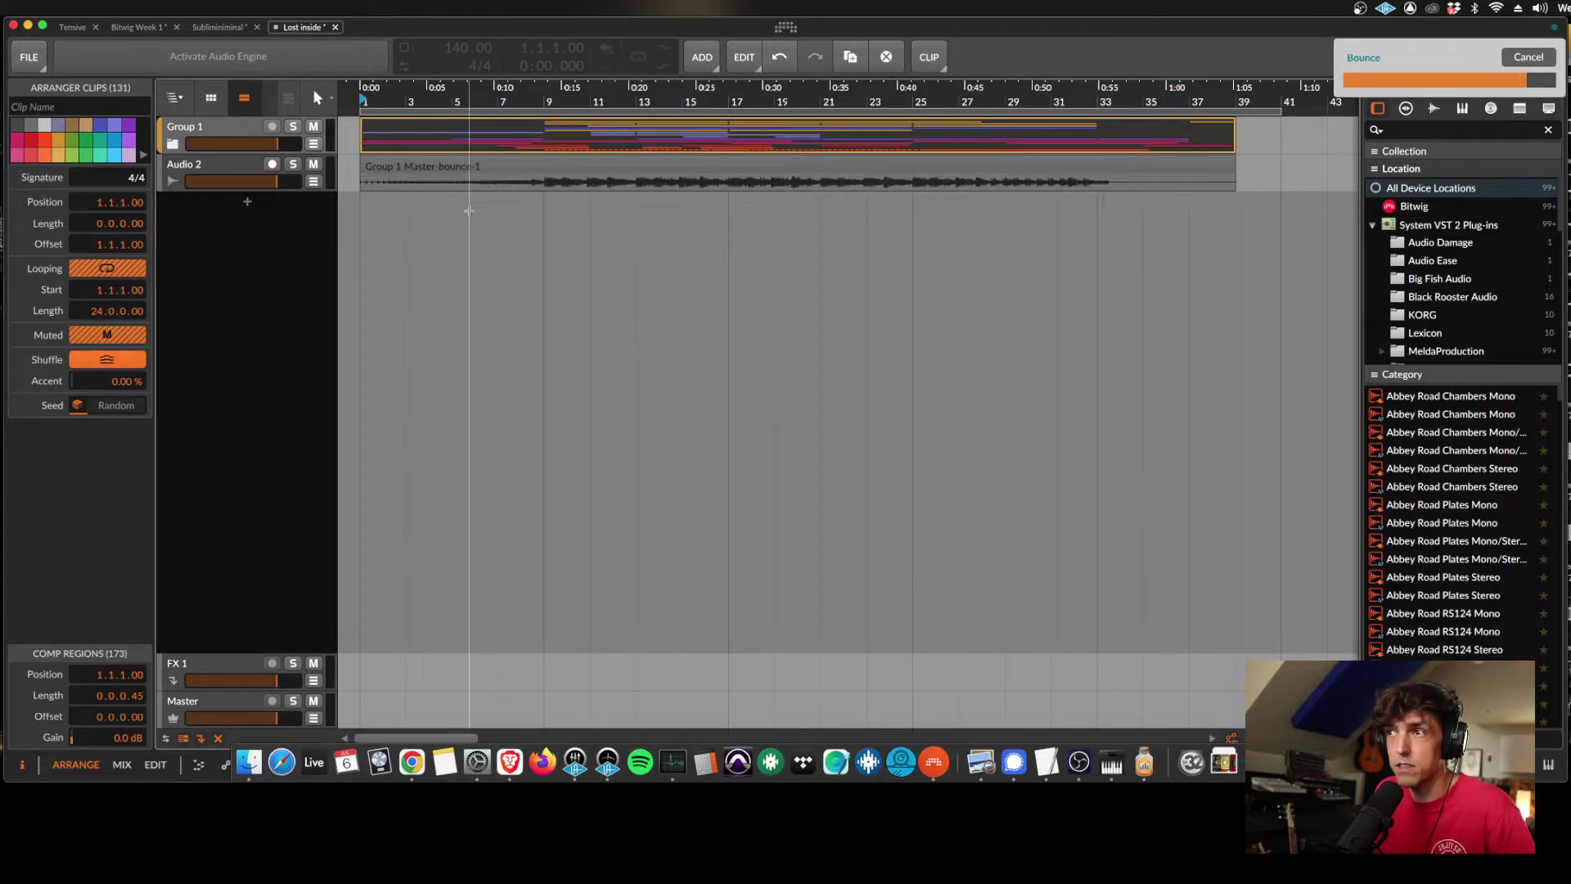
left_click(515, 271)
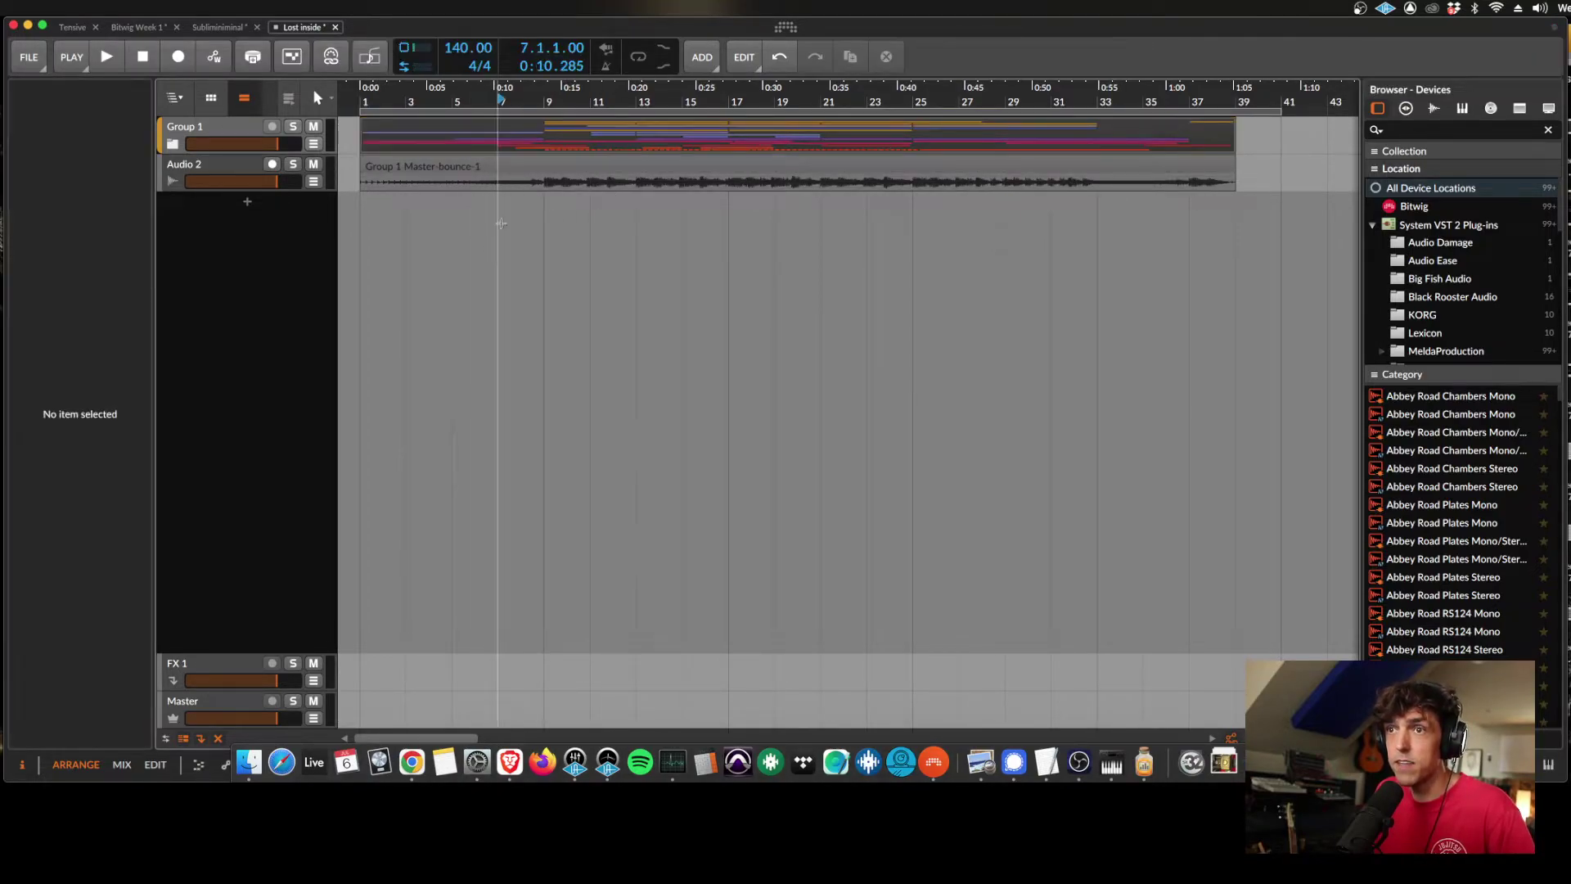
Open the bounced Group 1 Master clip in the audio editor and enlarge the editor area.
right_click(525, 167)
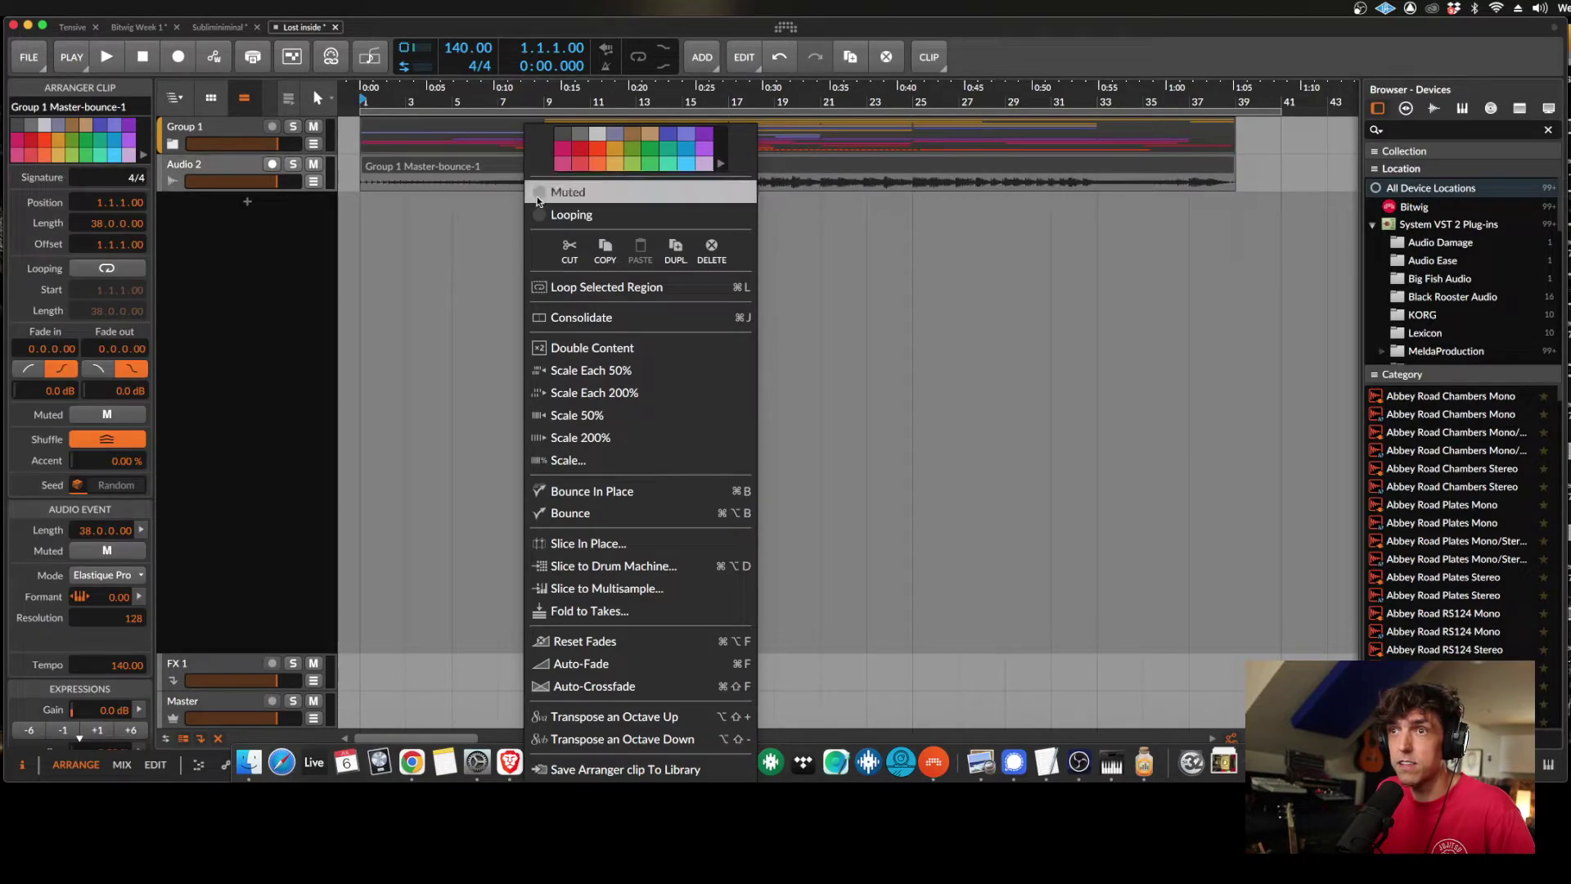
left_click(279, 257)
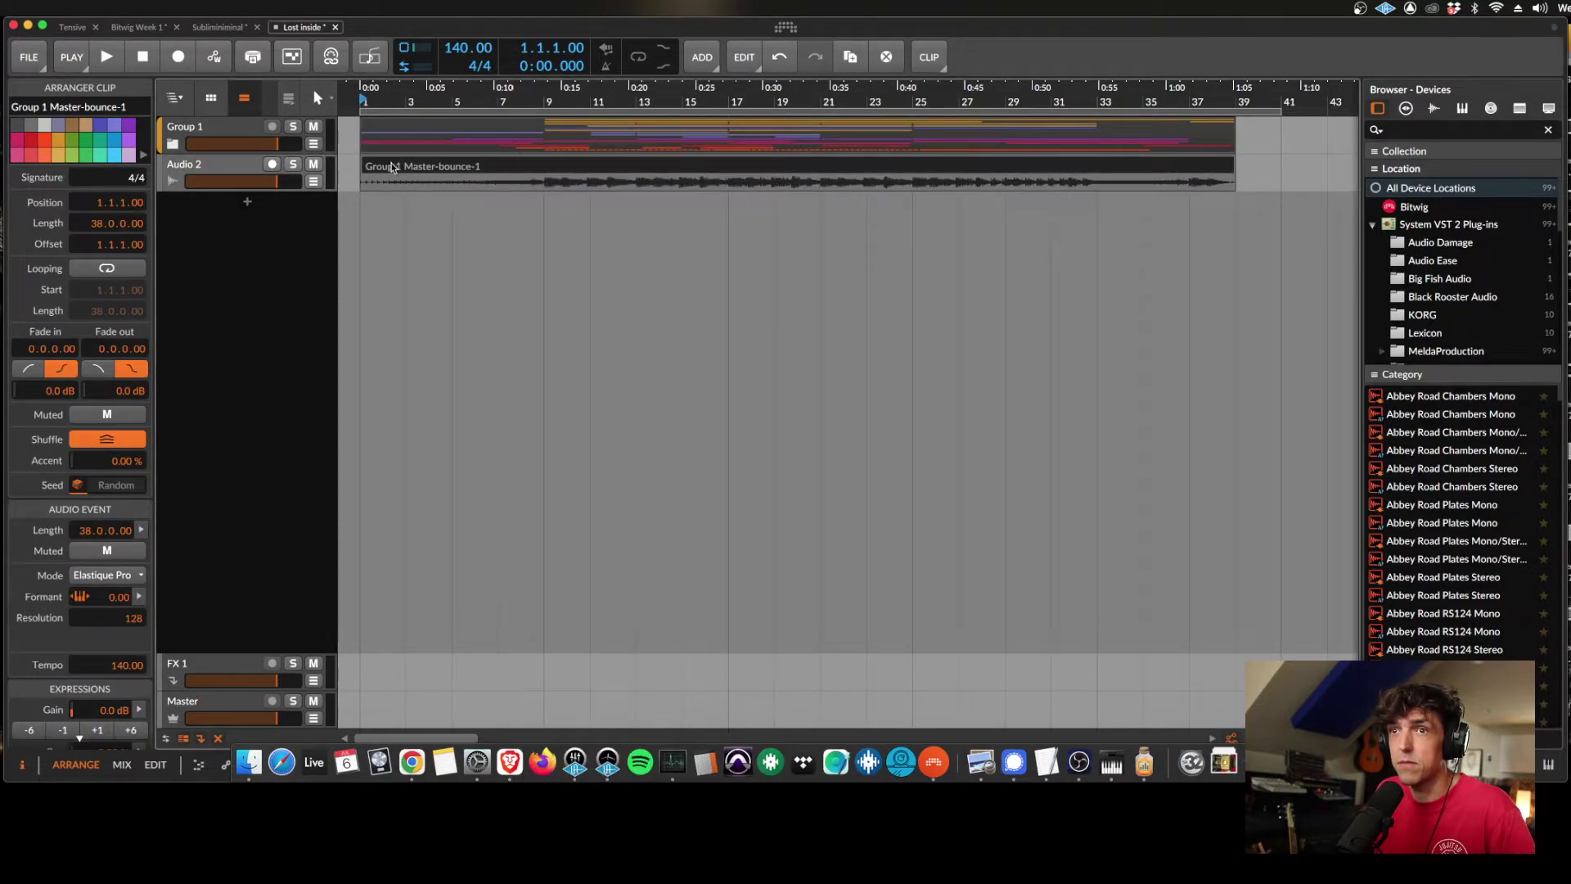
double_click(537, 166)
left_click_drag(538, 446, 547, 242)
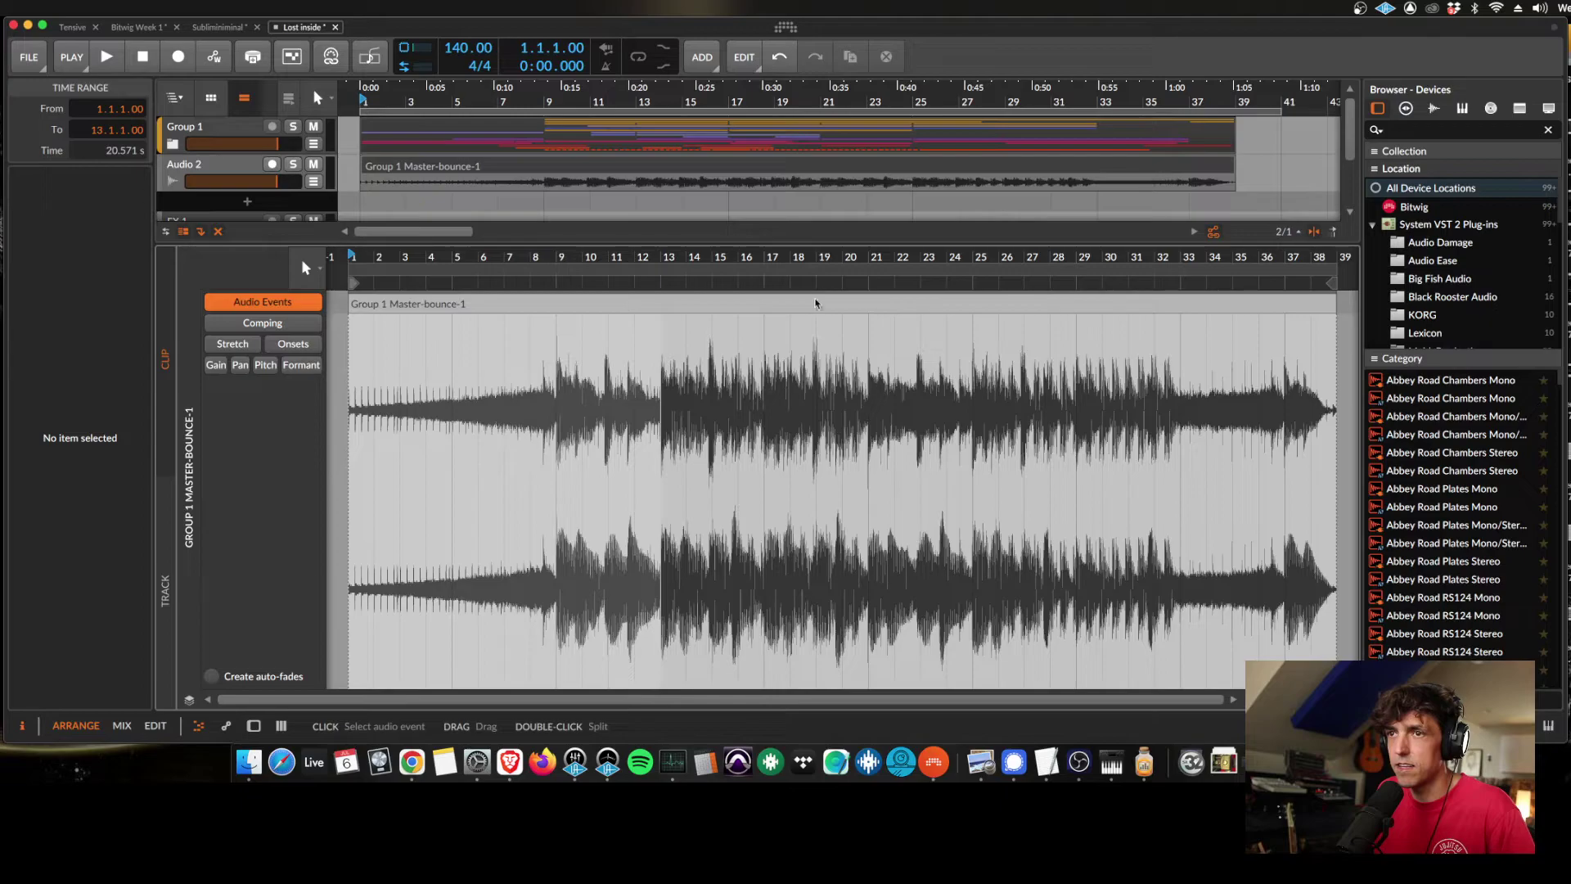
Reveal the bounced audio event's source file in Finder, inspect it in the bounce folder, and close the window.
right_click(533, 311)
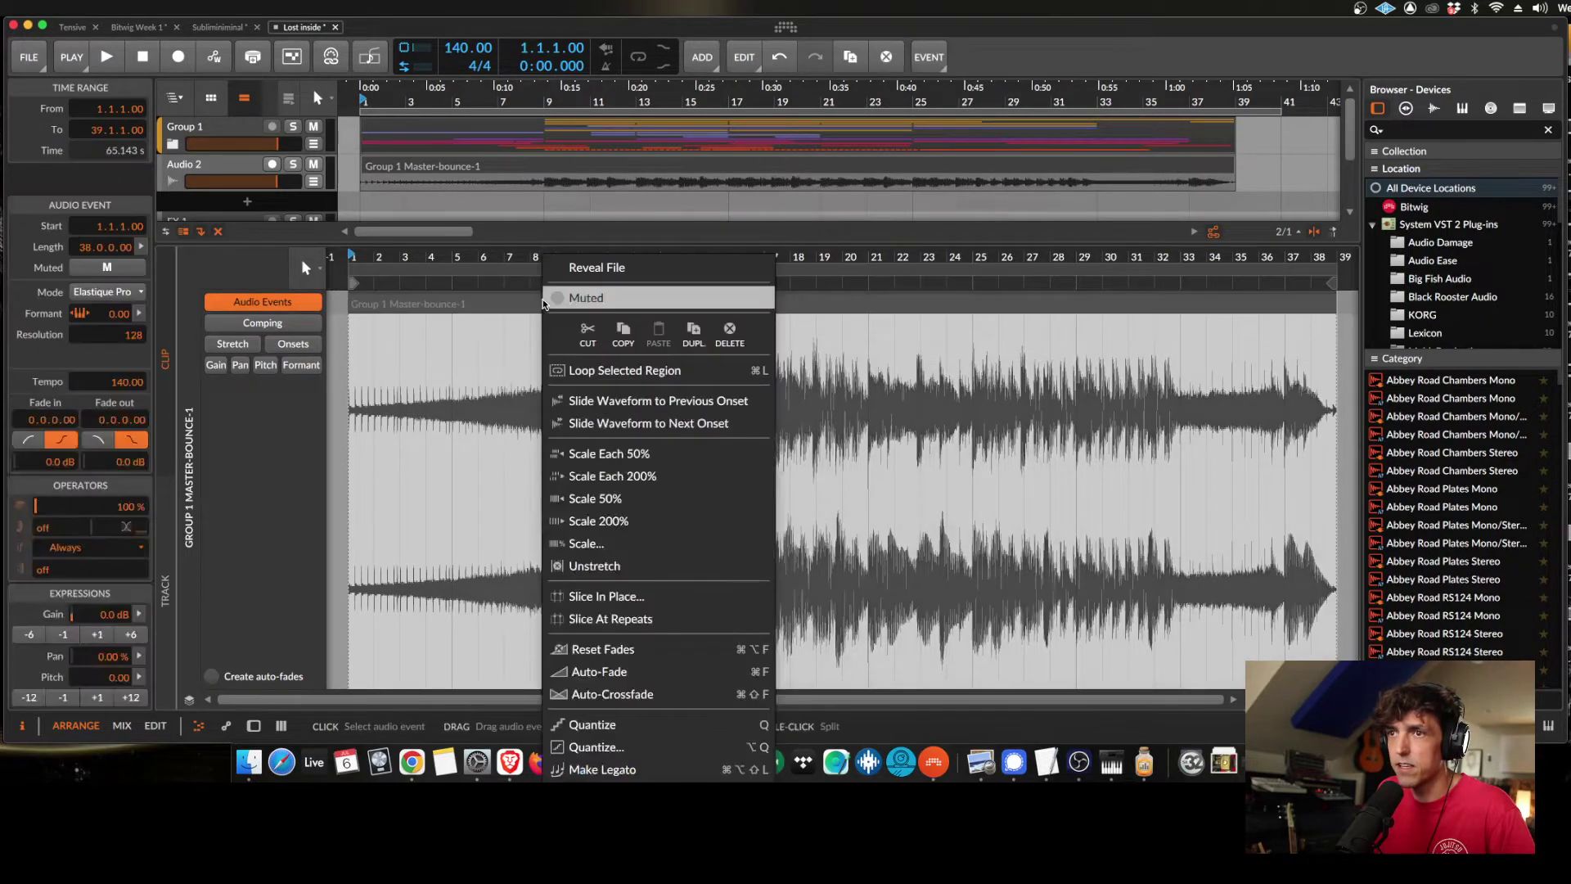
left_click(577, 274)
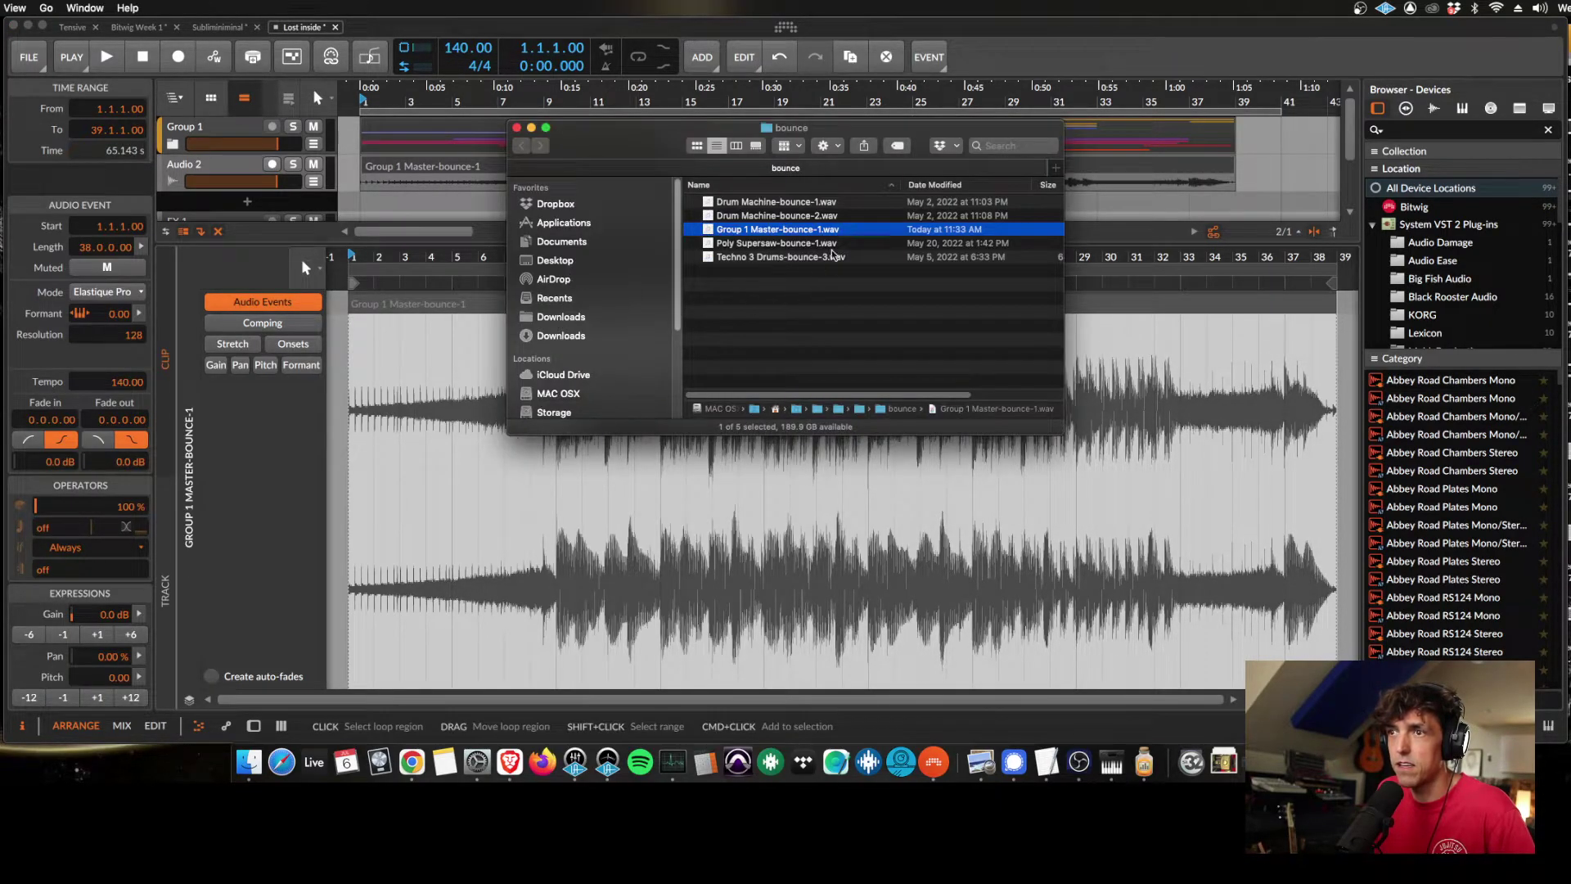
left_click_drag(869, 128, 732, 172)
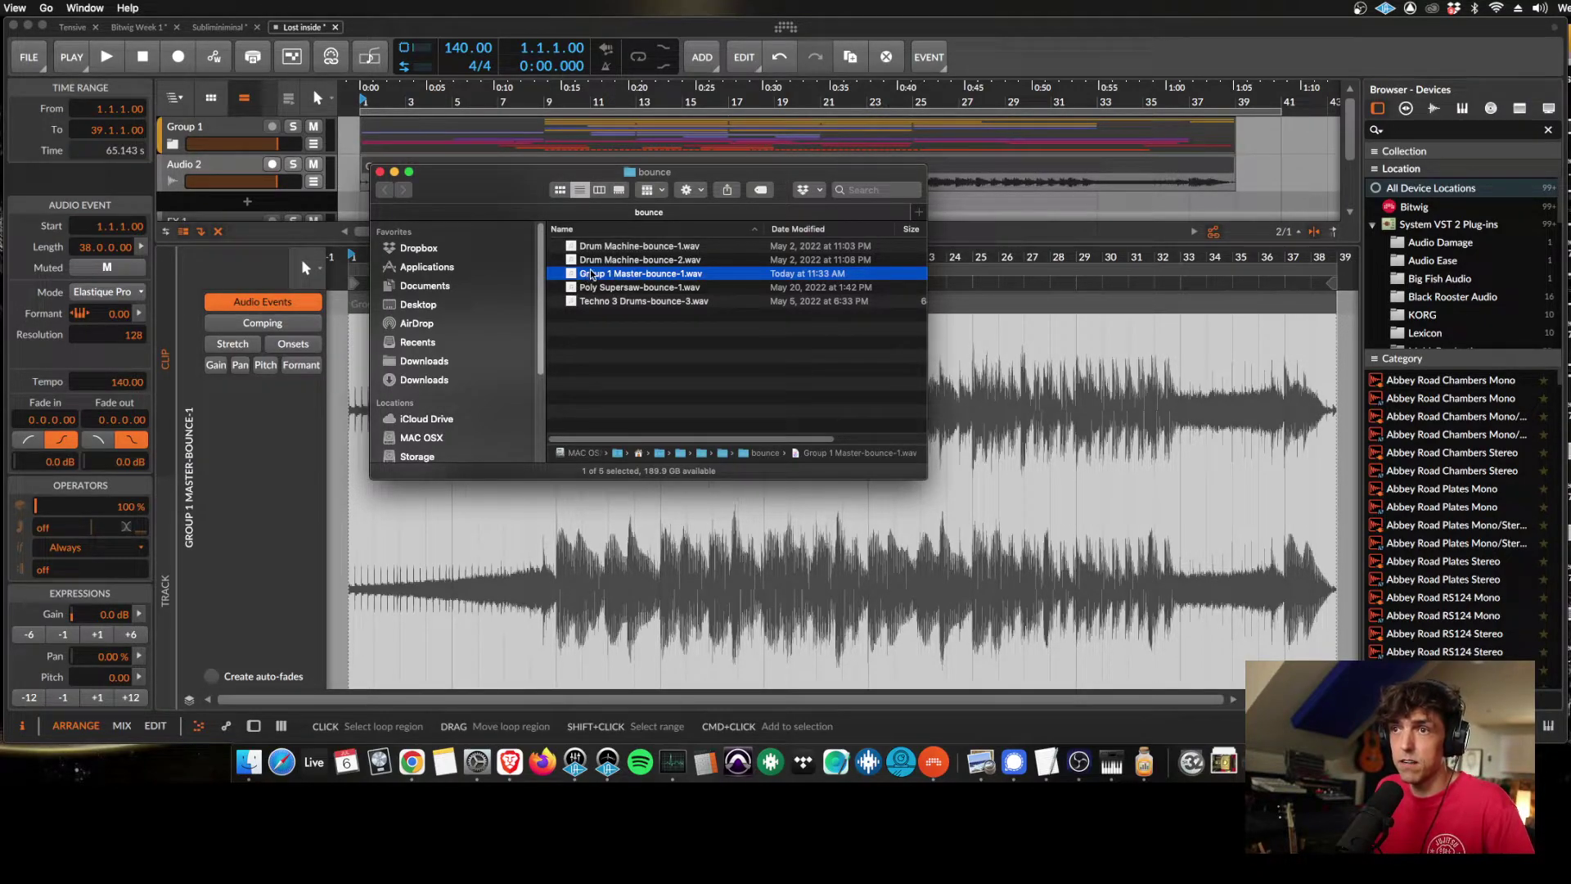
left_click_drag(698, 275, 698, 276)
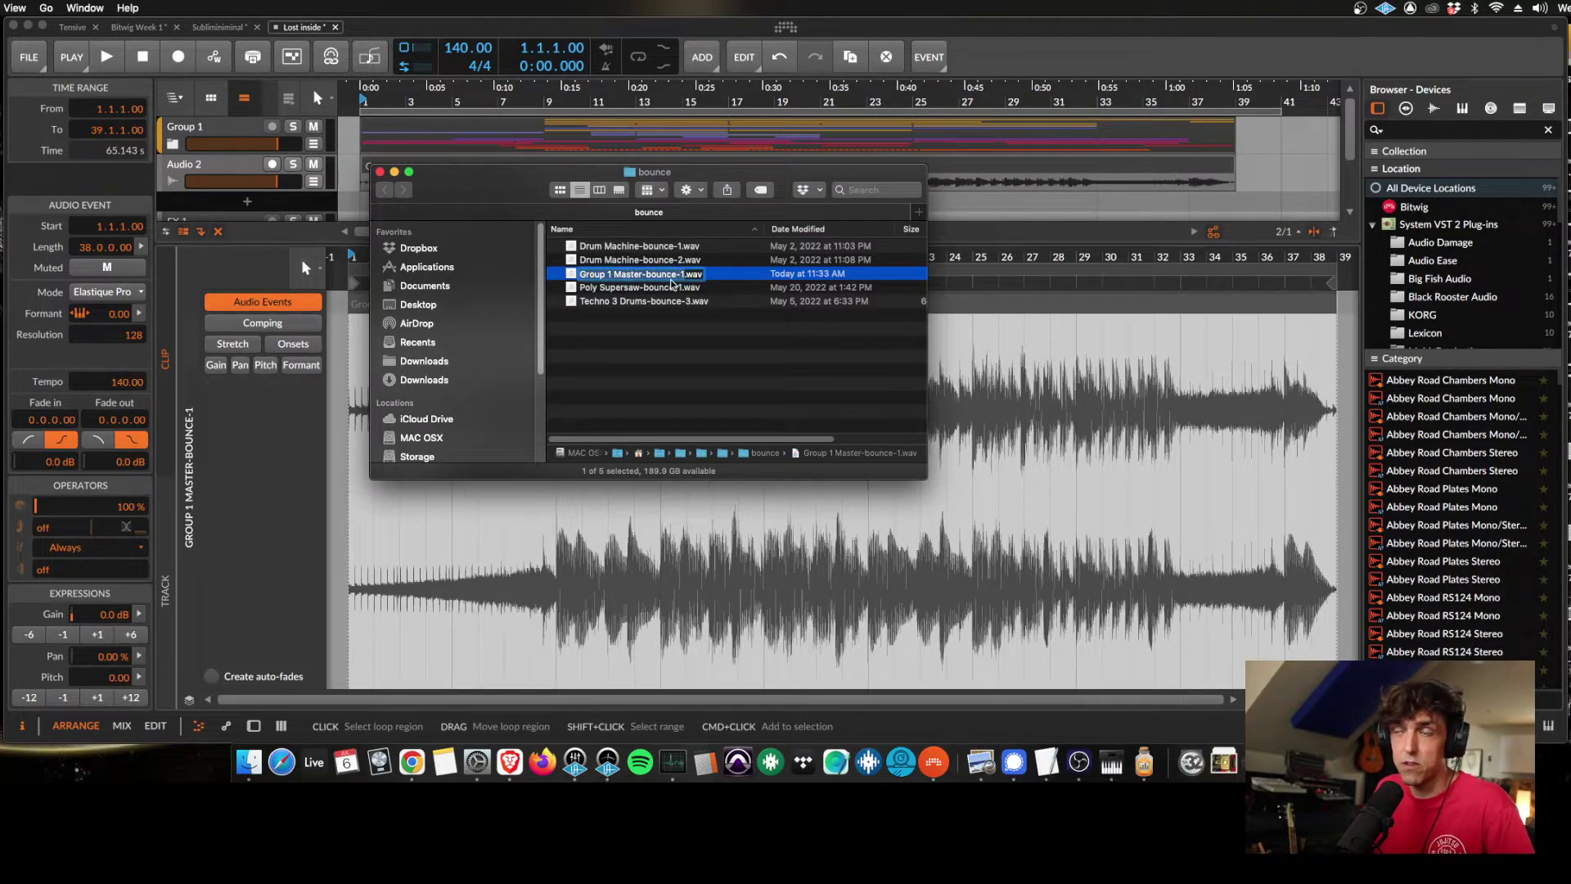
left_click(701, 279)
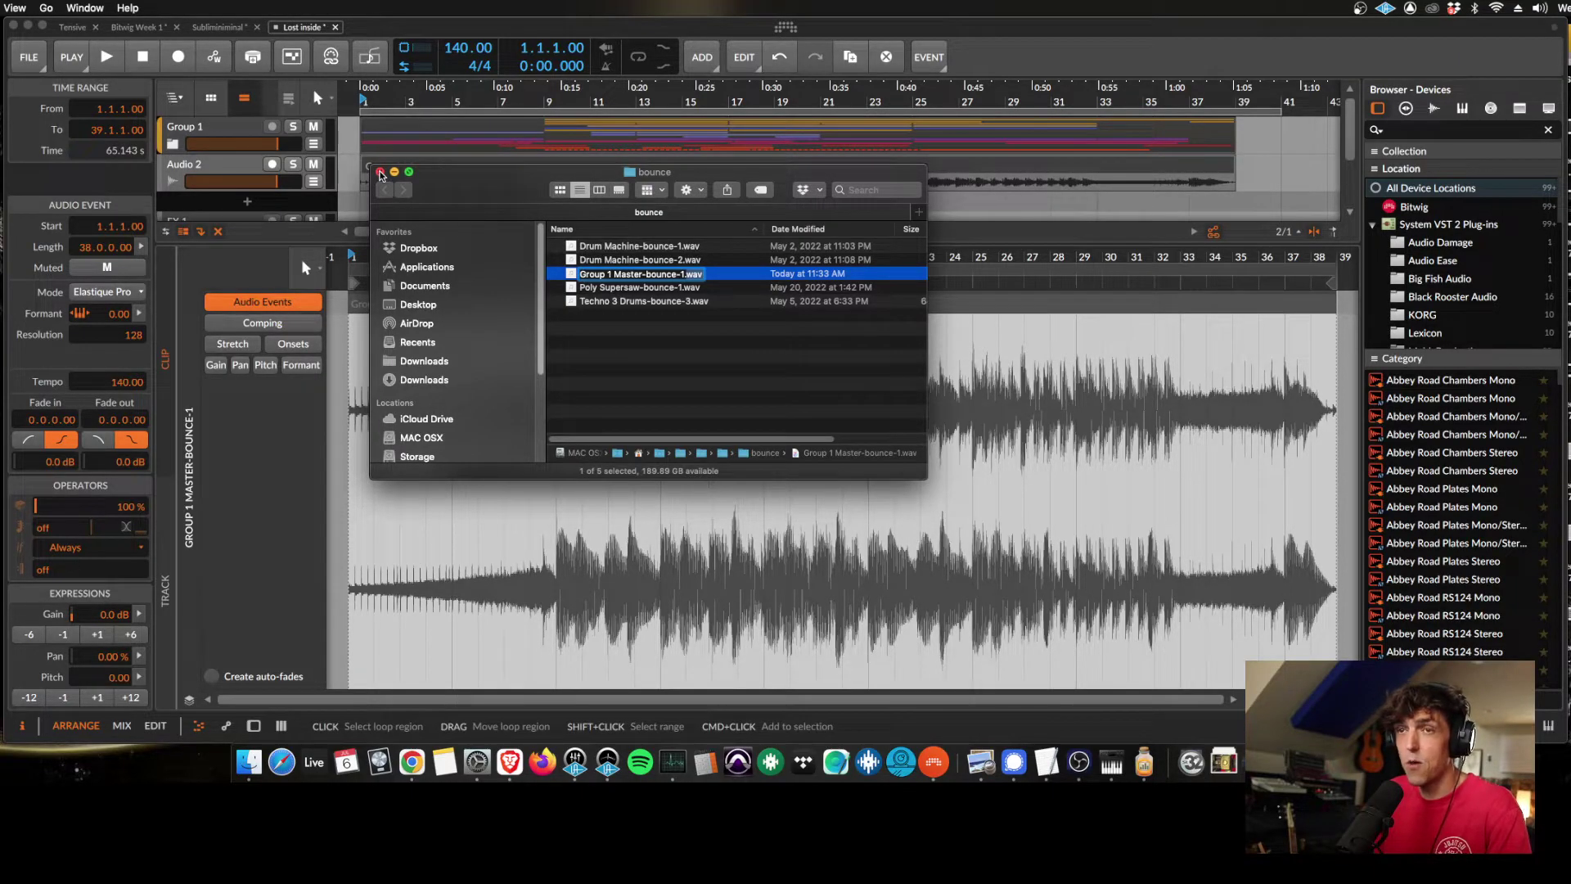
left_click(381, 173)
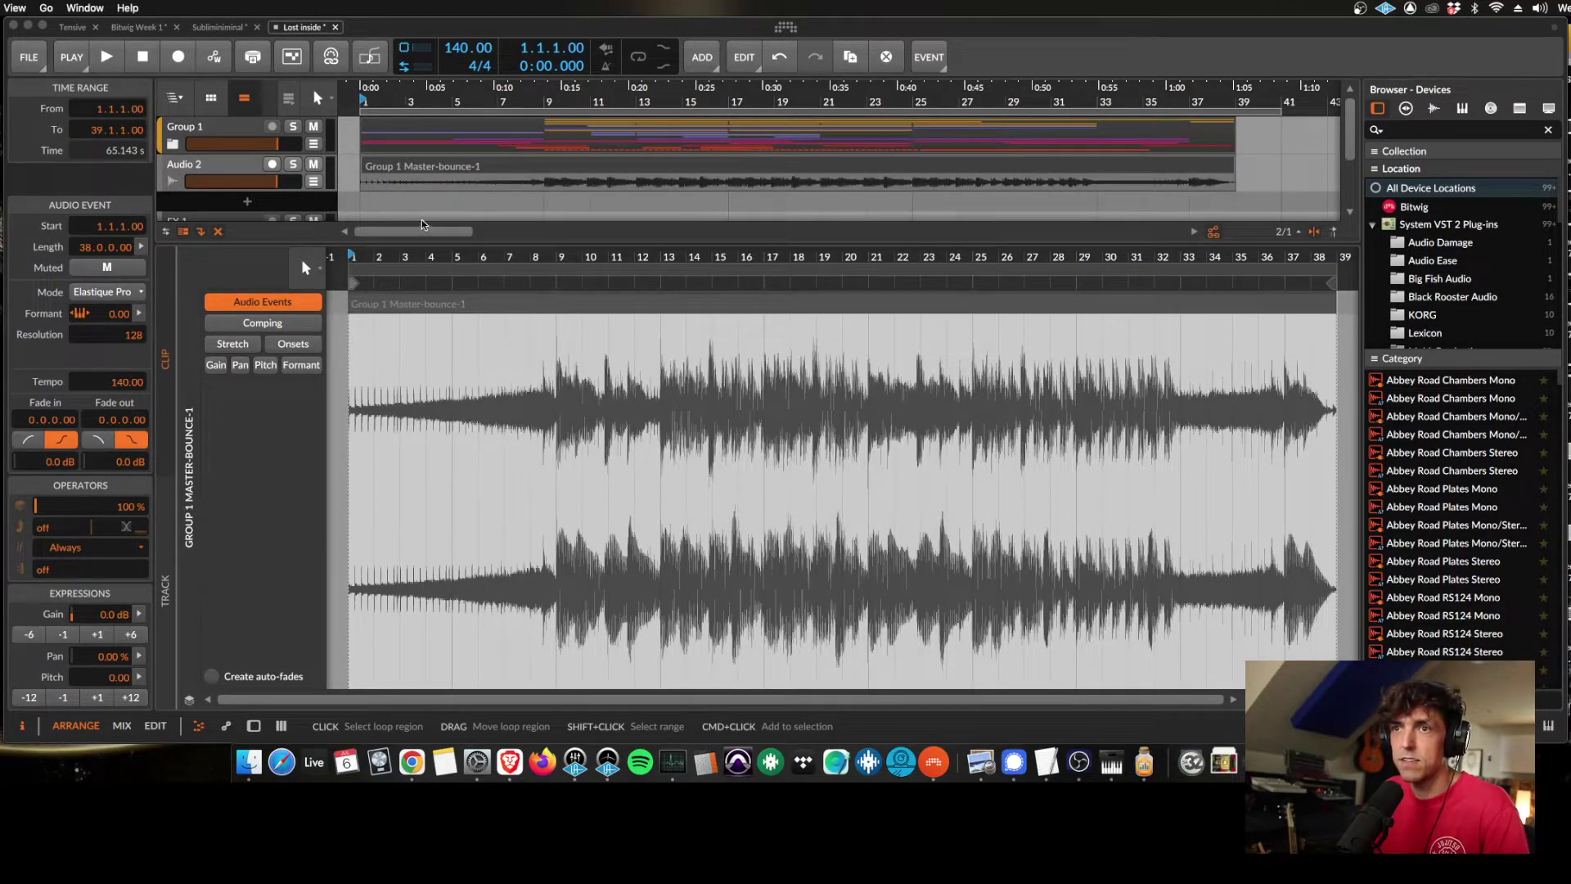
Unfold the Group 1 track and select the clips on tracks Audio 1 through Audio 5.
left_click_drag(573, 243, 532, 567)
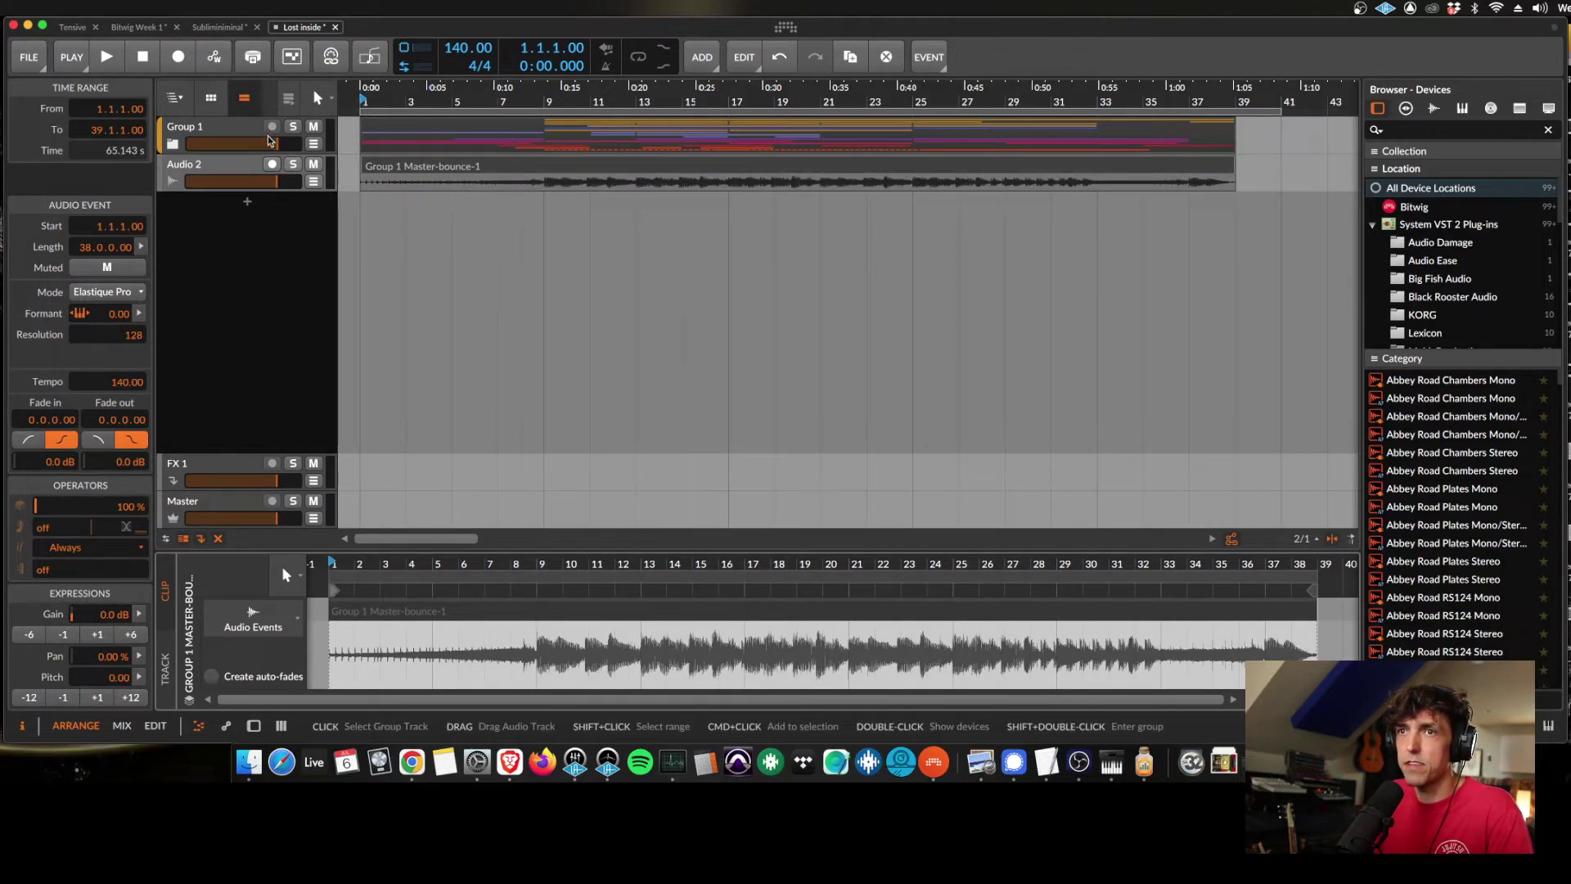
left_click(174, 145)
scroll(597, 223, "down", 1)
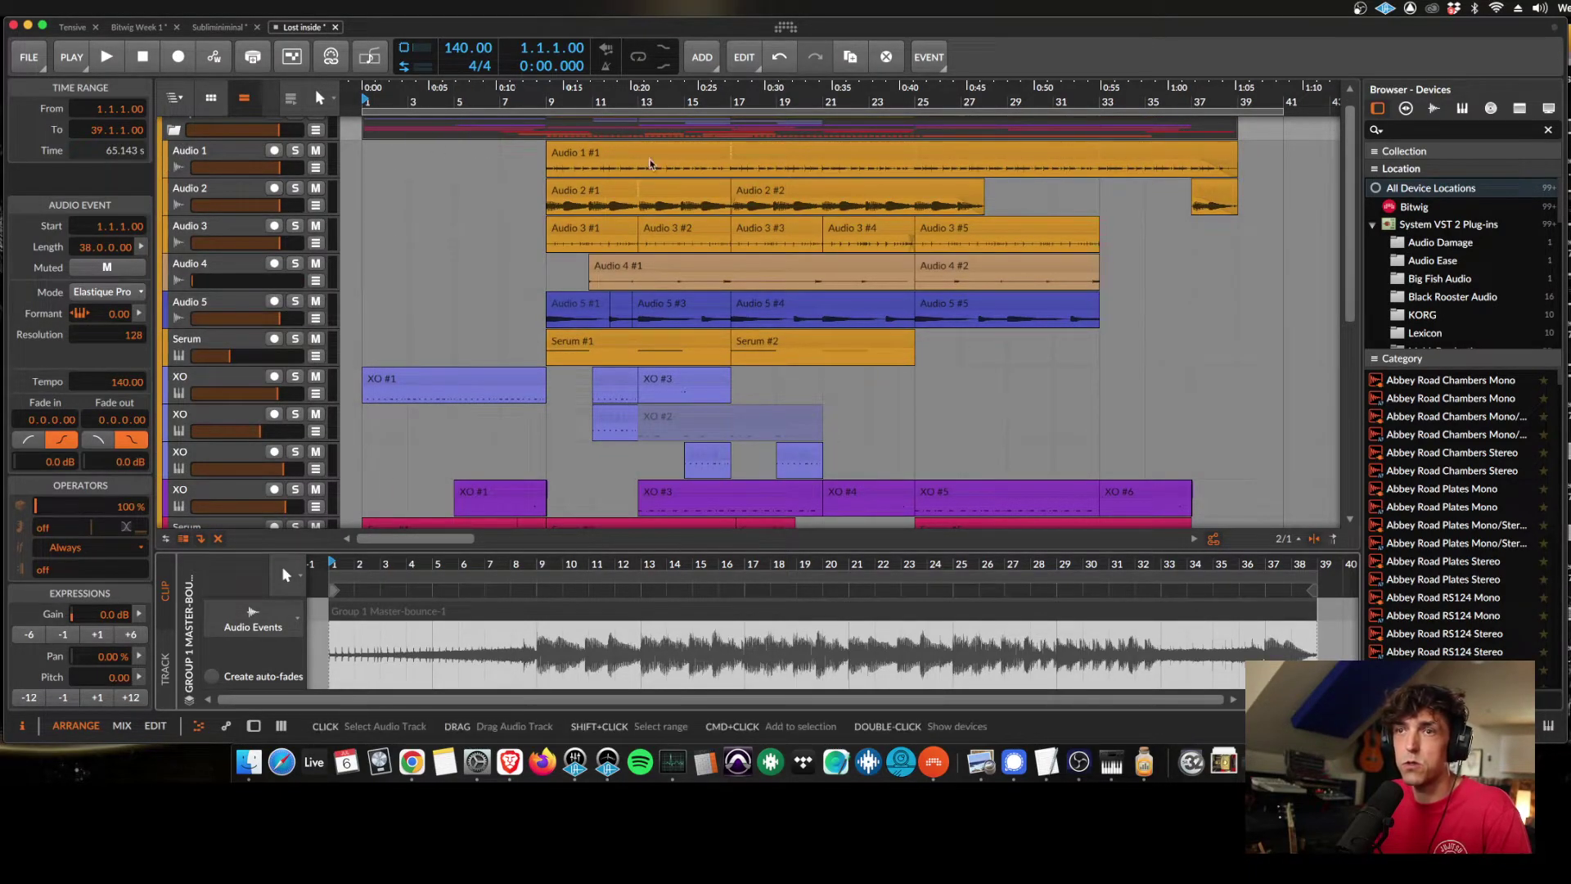
left_click_drag(1255, 156, 487, 295)
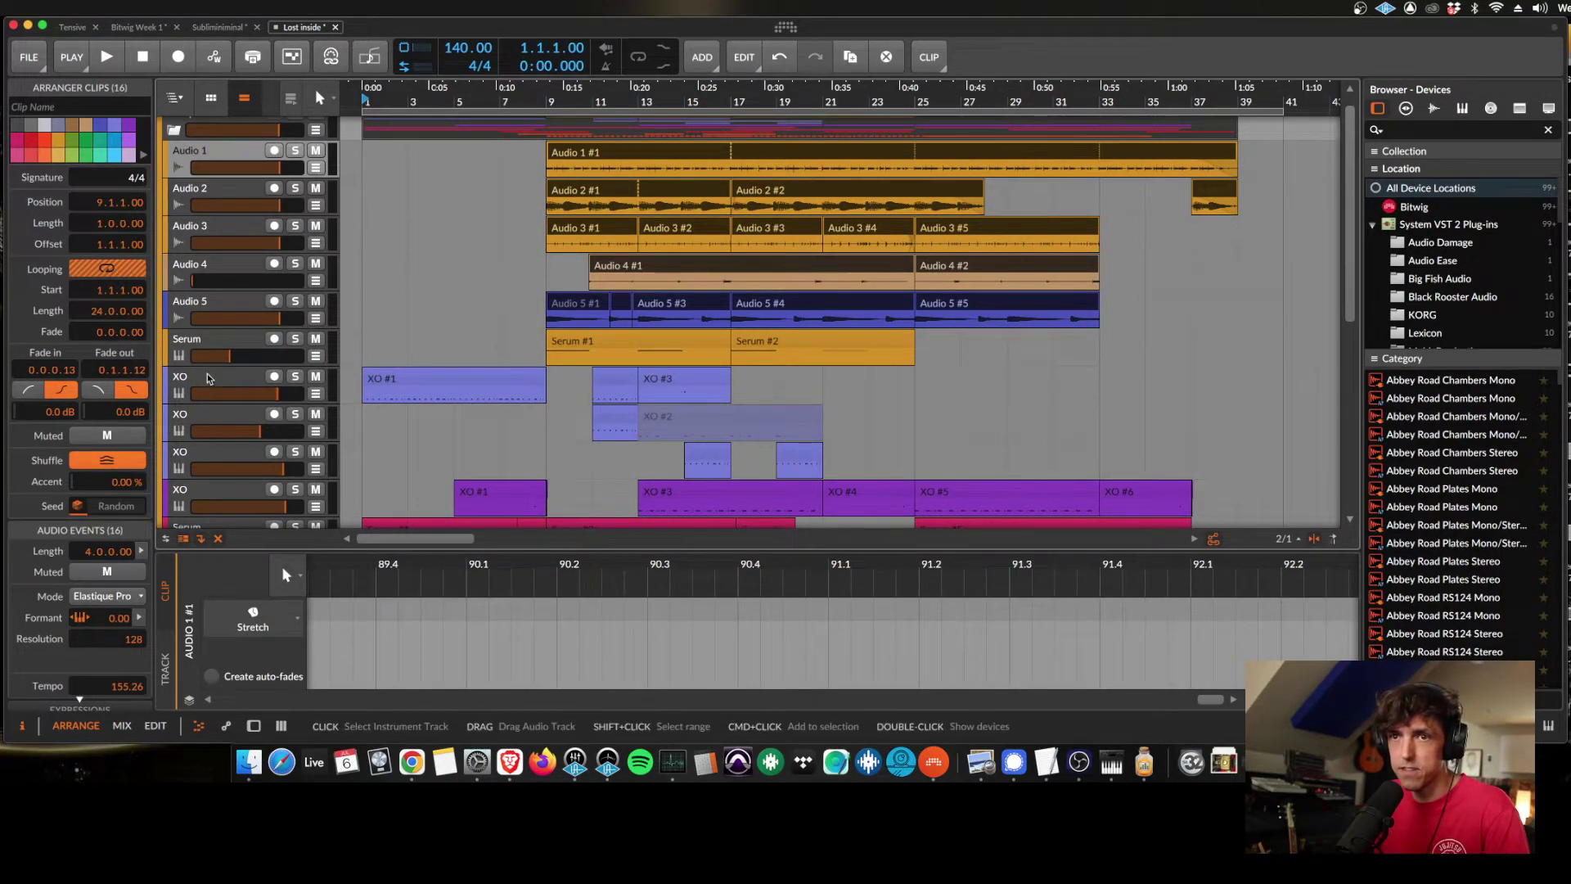
Group the four adjacent XO tracks into their own group track and name it Drums.
left_click(228, 377)
scroll(227, 377, "down", 2)
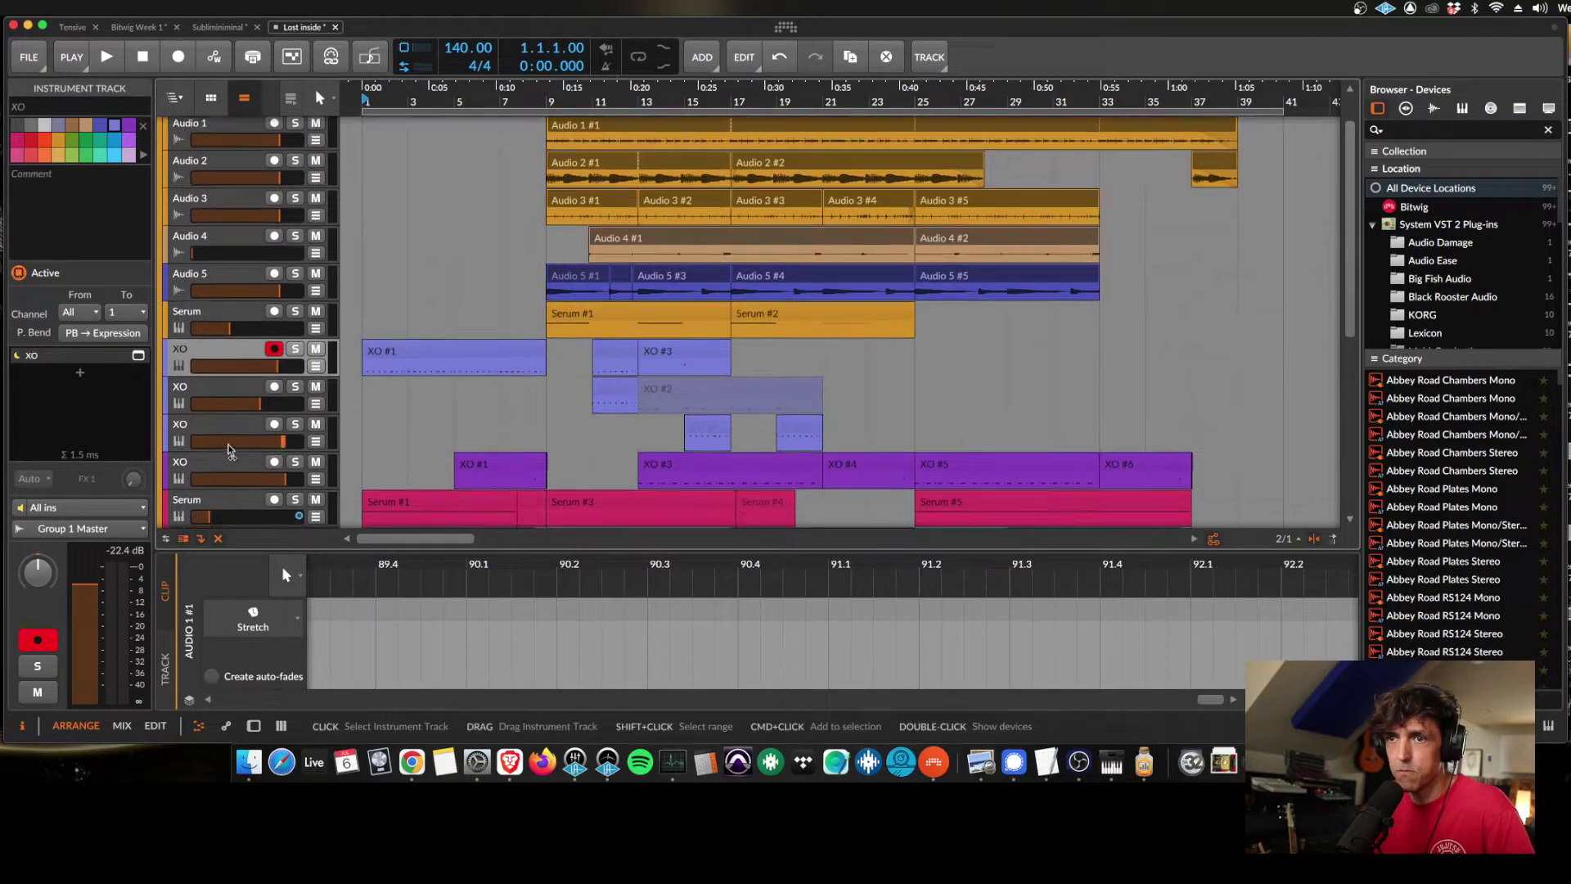
left_click(222, 464, "shift")
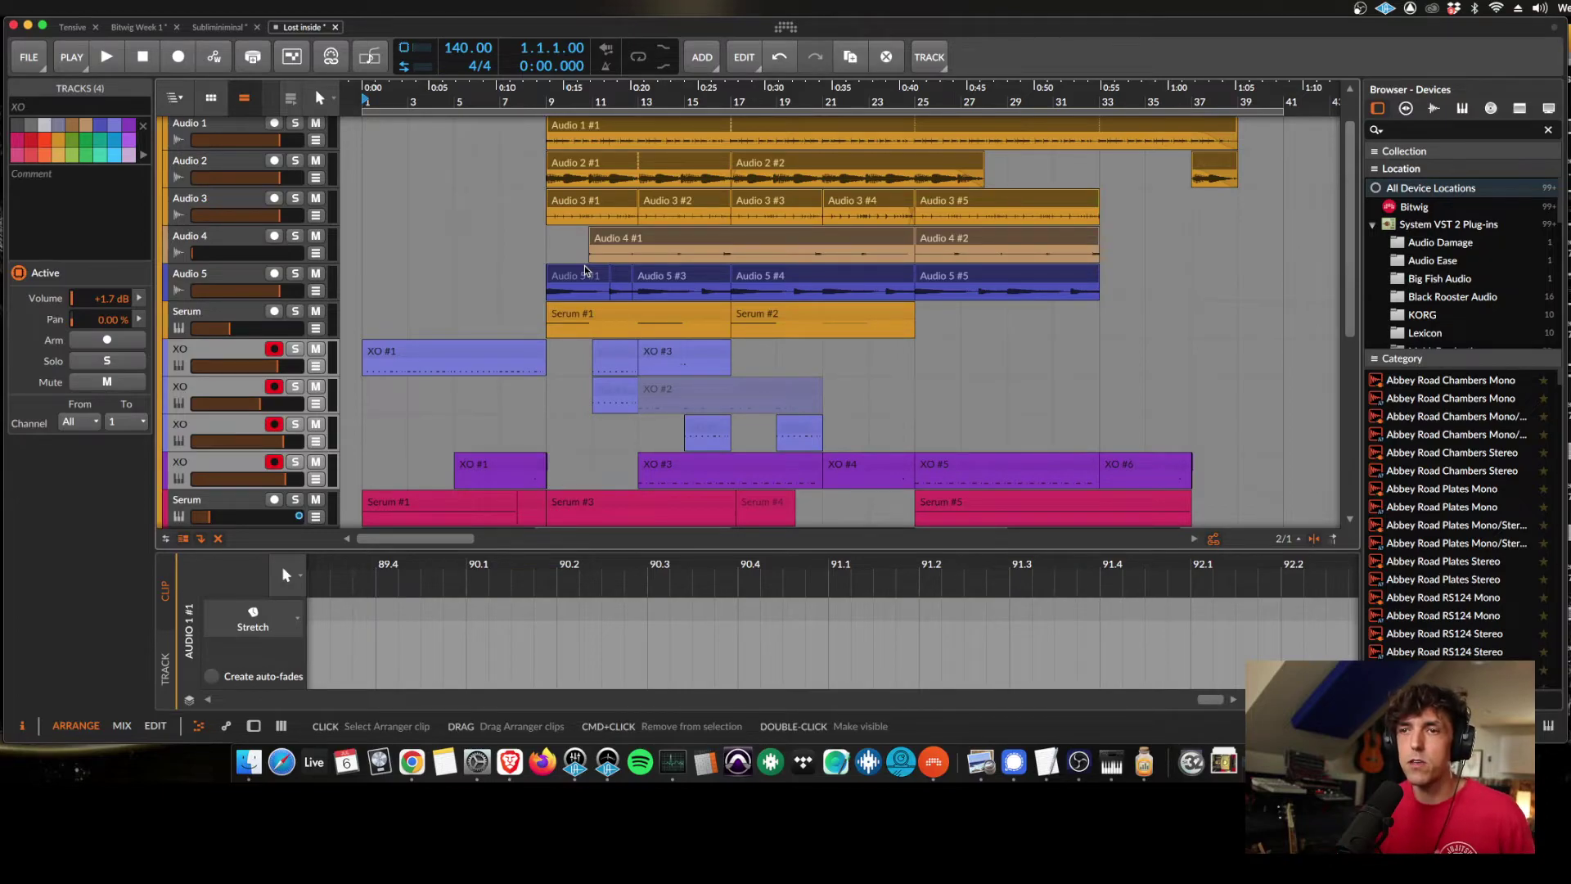
left_click(553, 326)
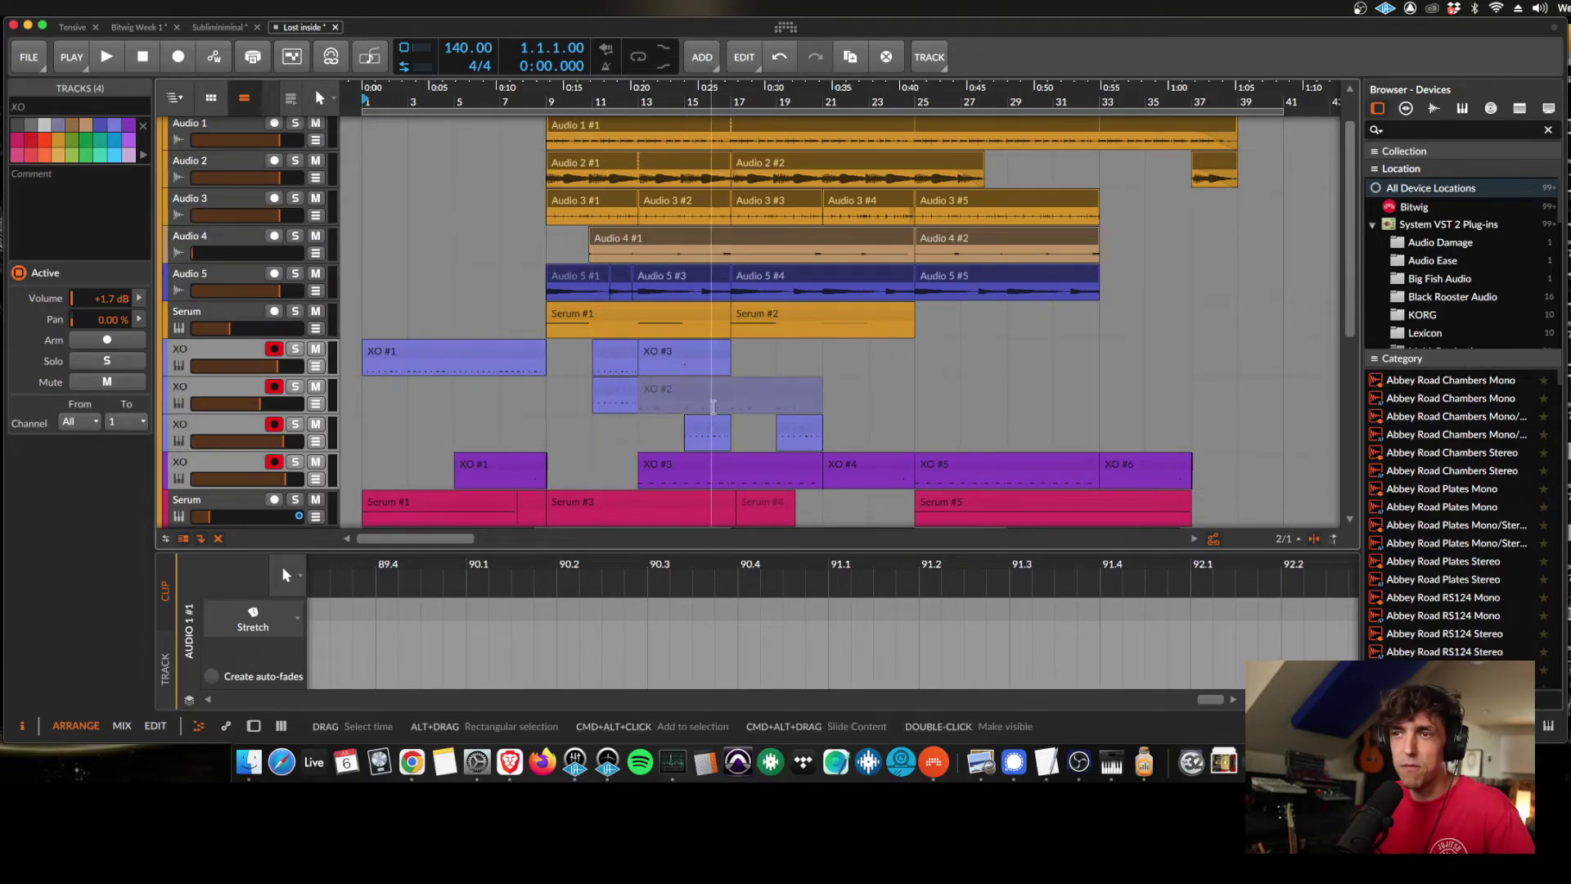
scroll(633, 355, "down", 1)
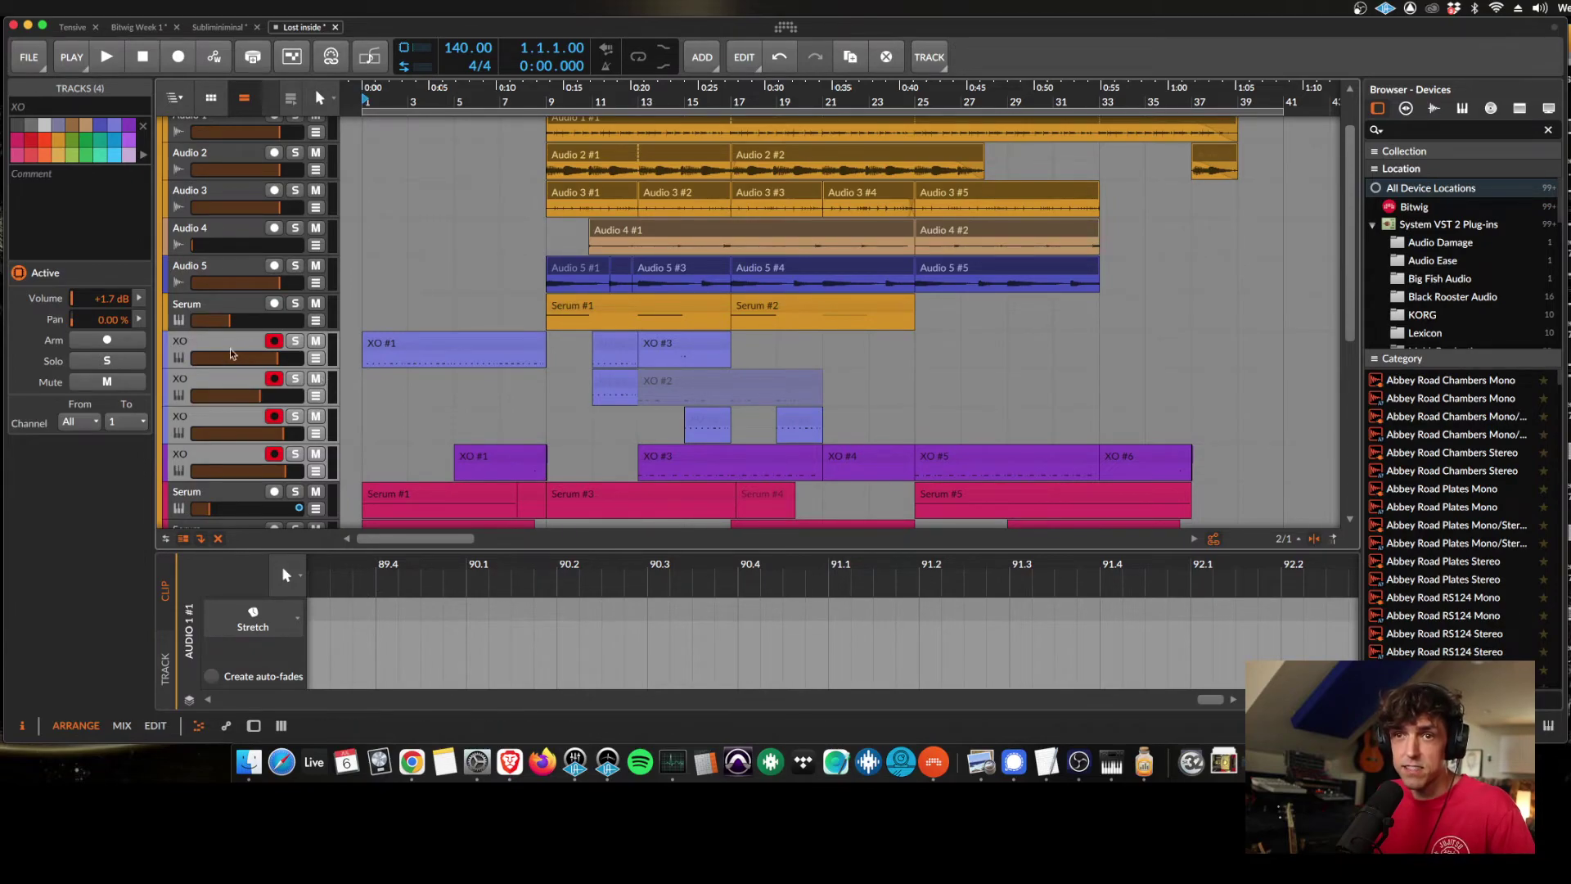
right_click(227, 458)
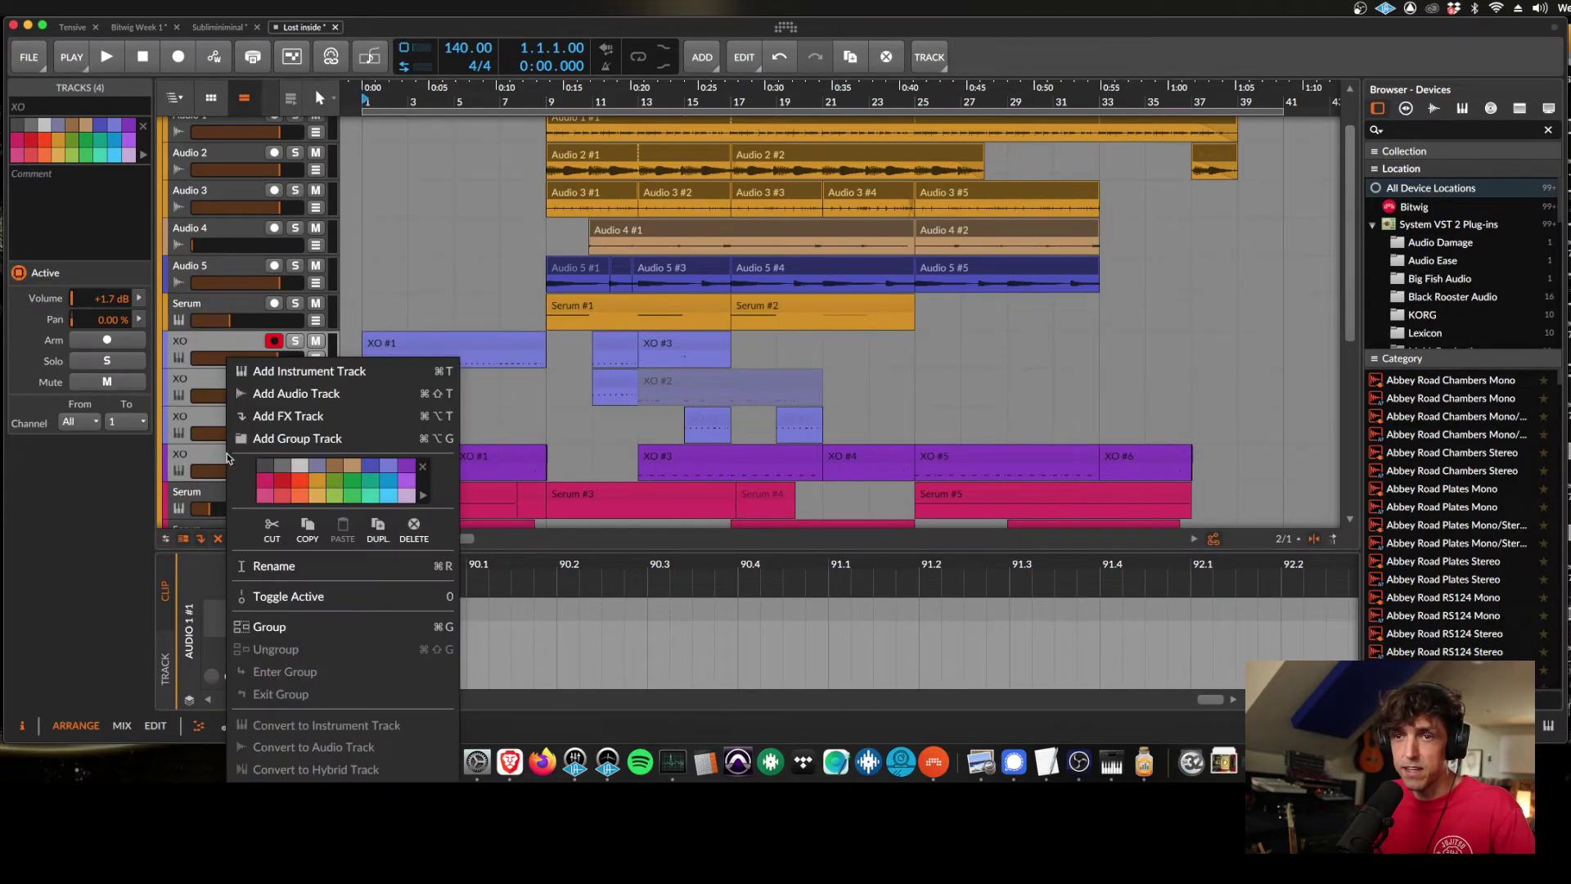
left_click(278, 627)
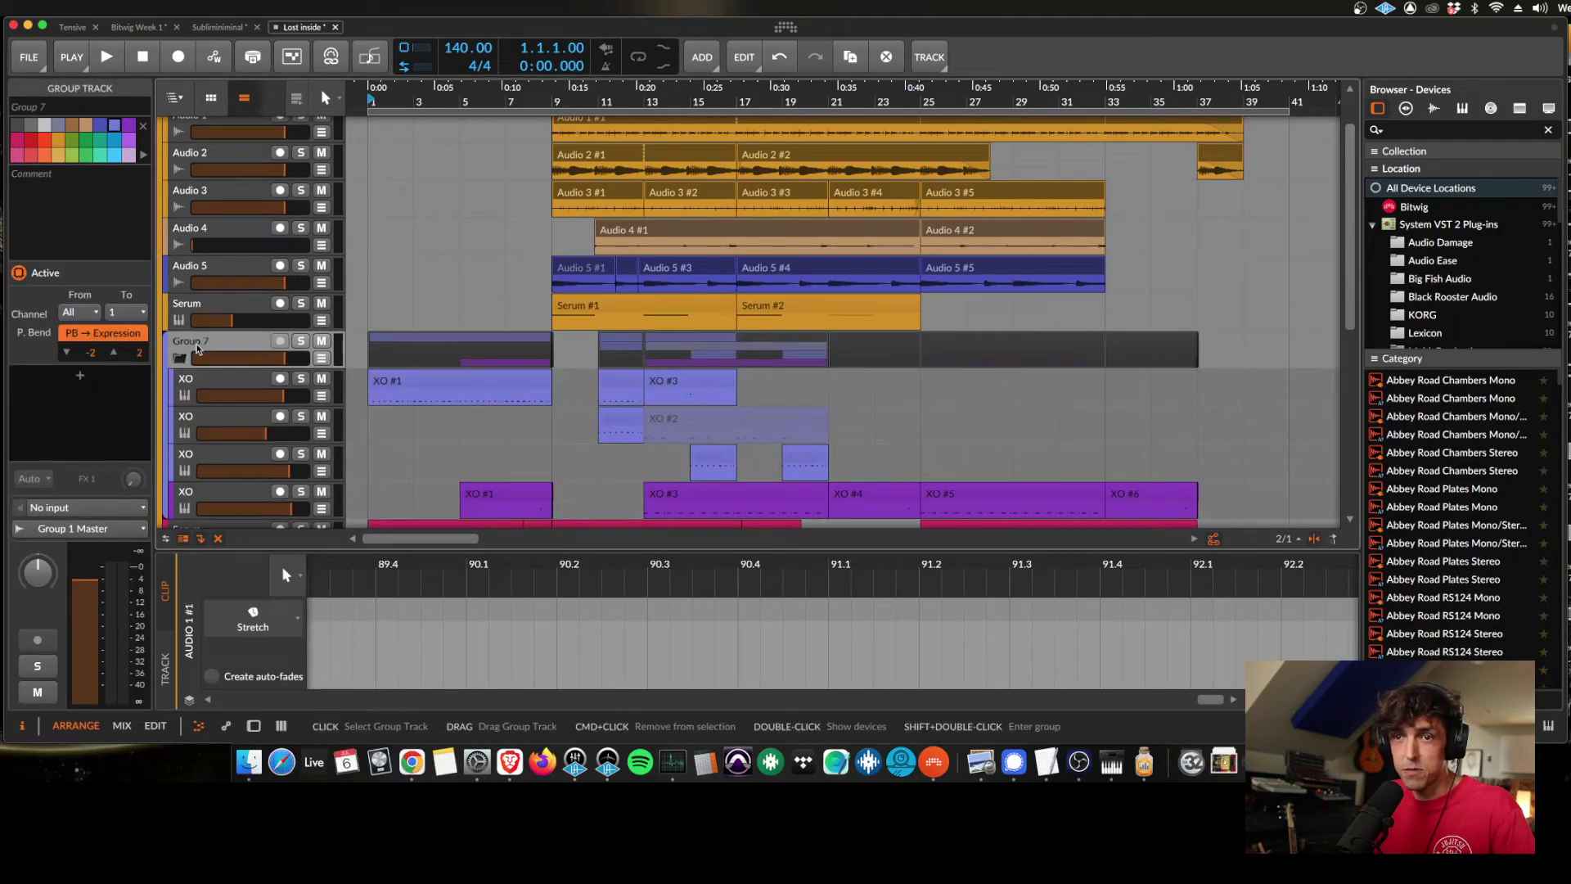
double_click(238, 339)
type("Drums")
key("Return")
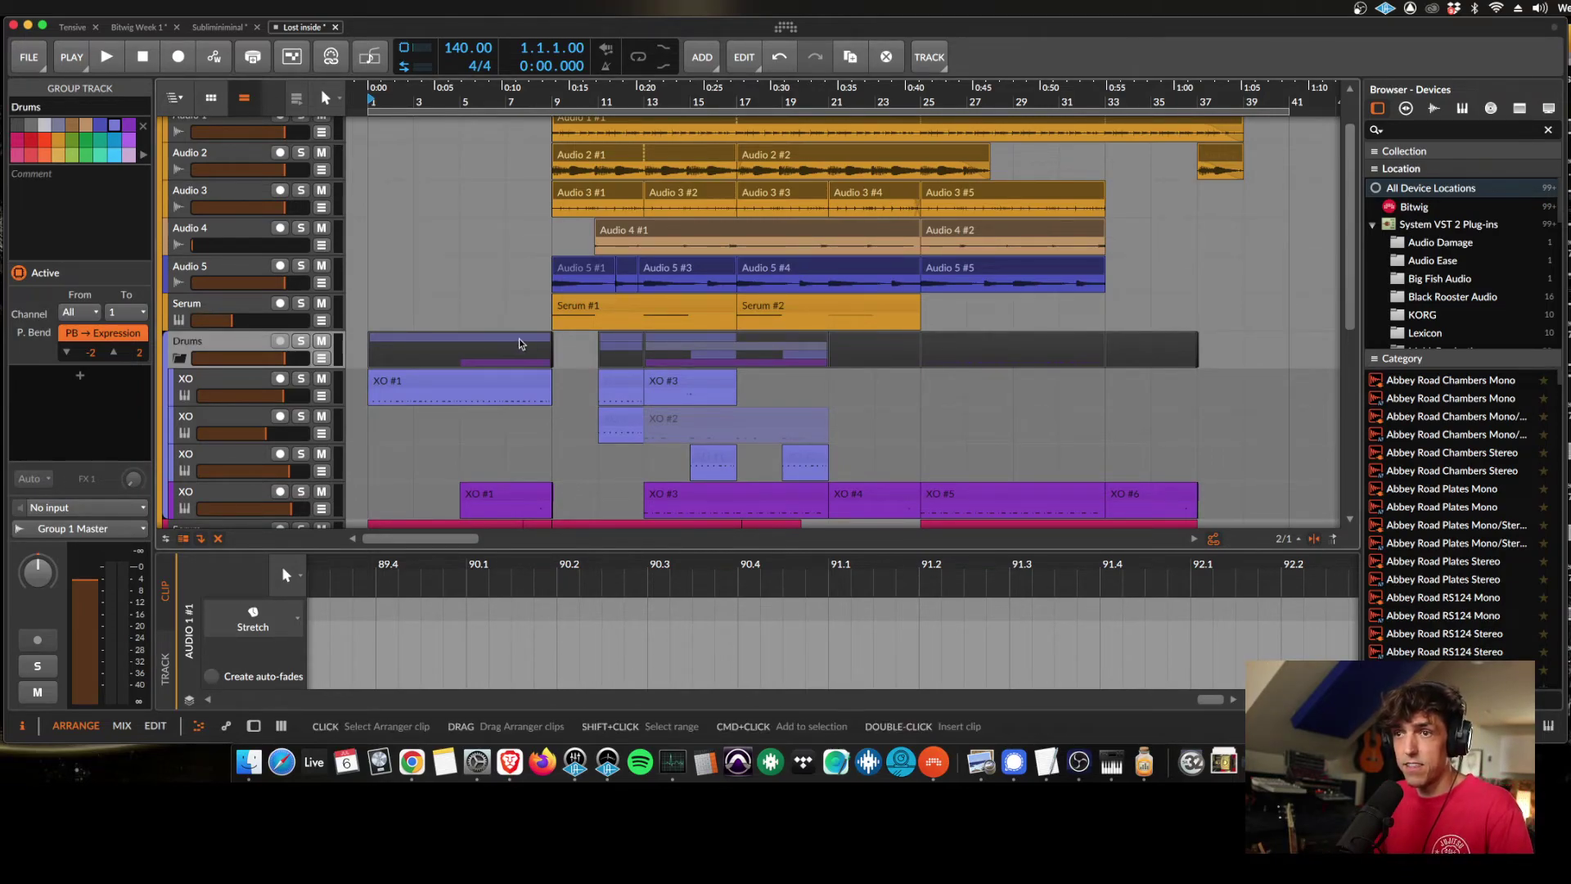
Bounce the Drums group from bar 1 to bar 37 to a new audio track, using Post-Fader and 32-bit floating-point.
left_click(1193, 357)
left_click_drag(1200, 362, 396, 347)
right_click(405, 341)
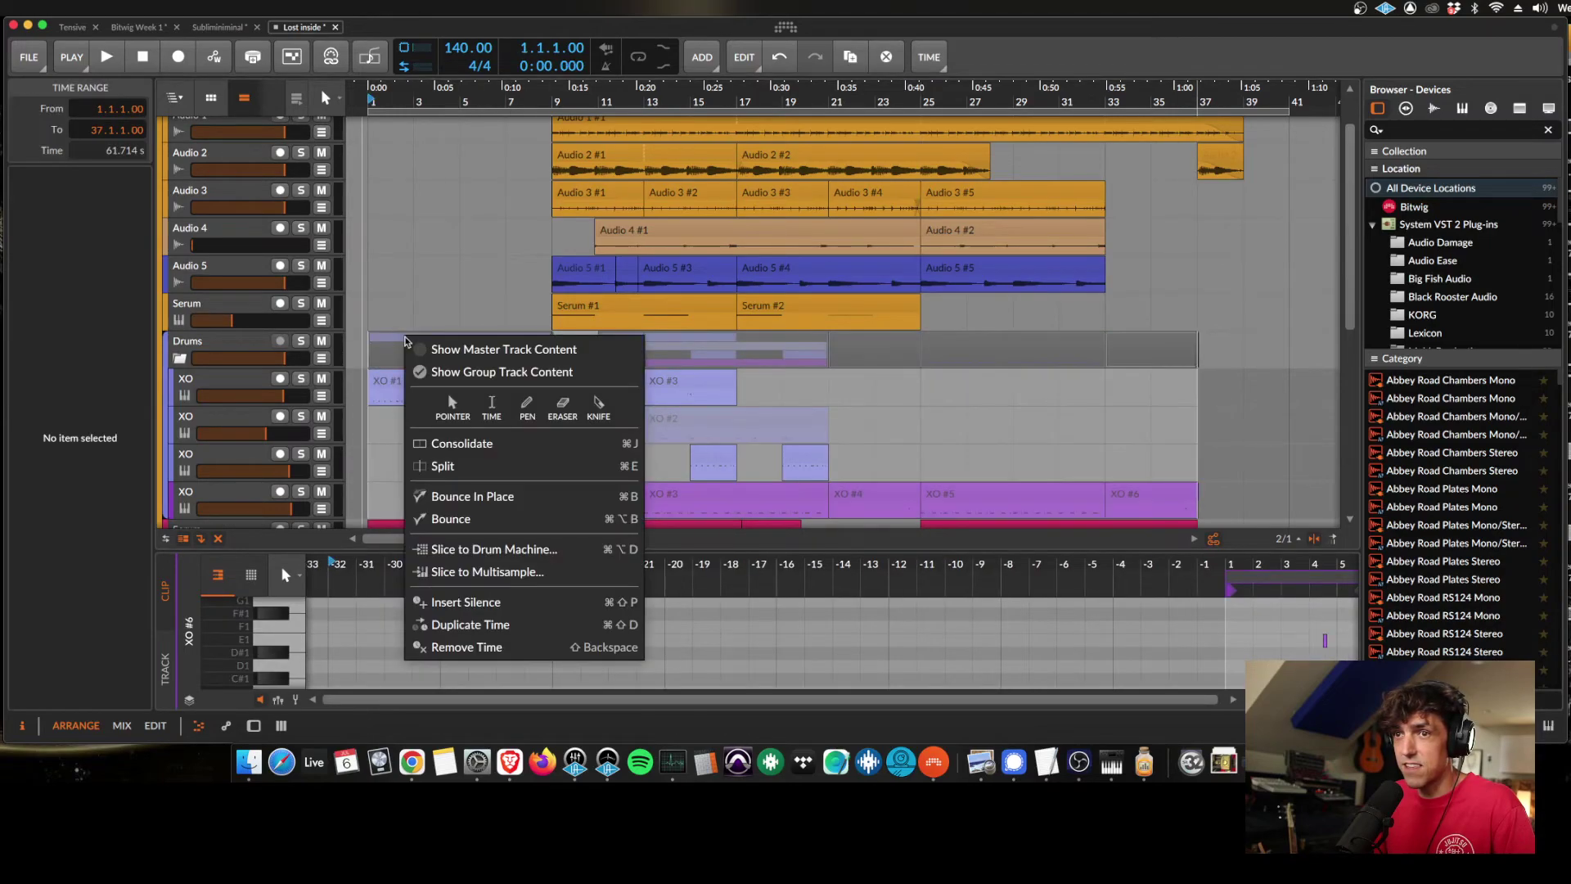
left_click(490, 521)
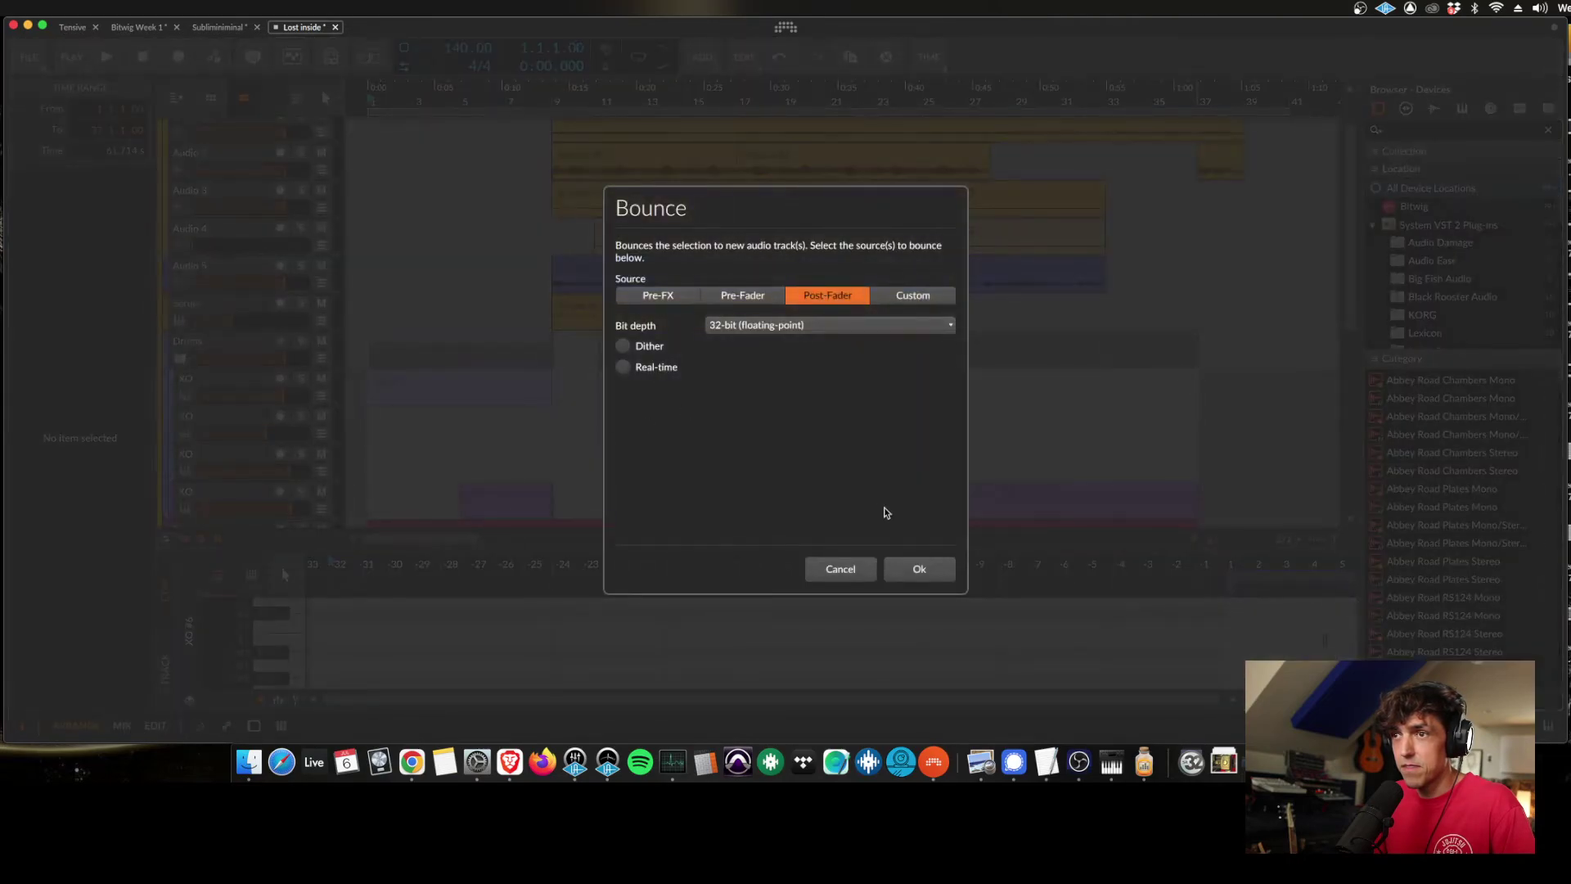
left_click(918, 573)
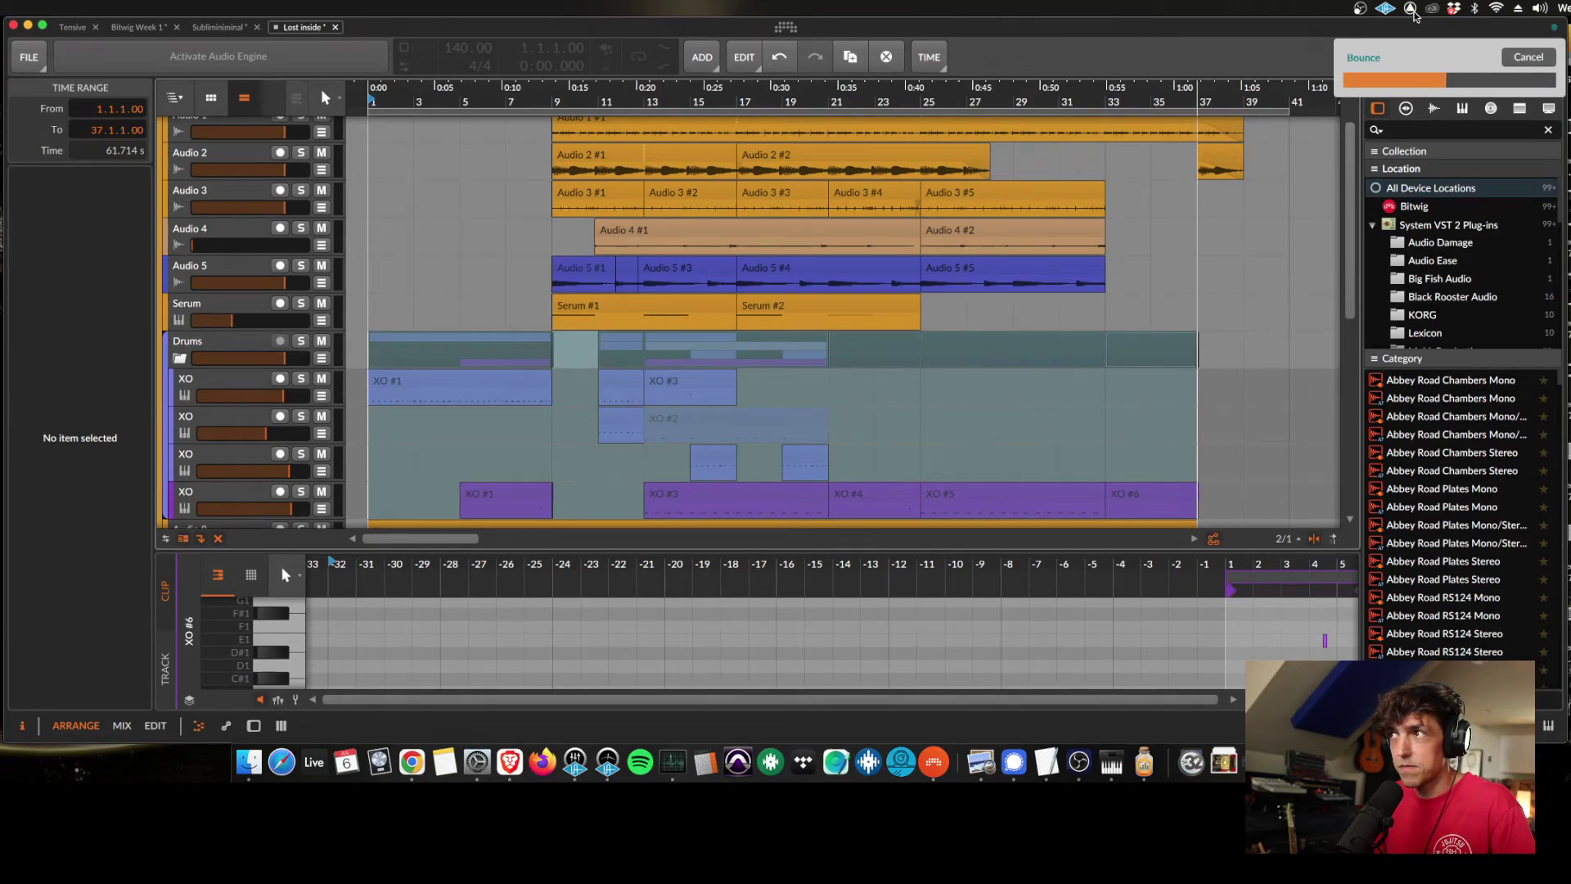
scroll(1318, 377, "down", 10)
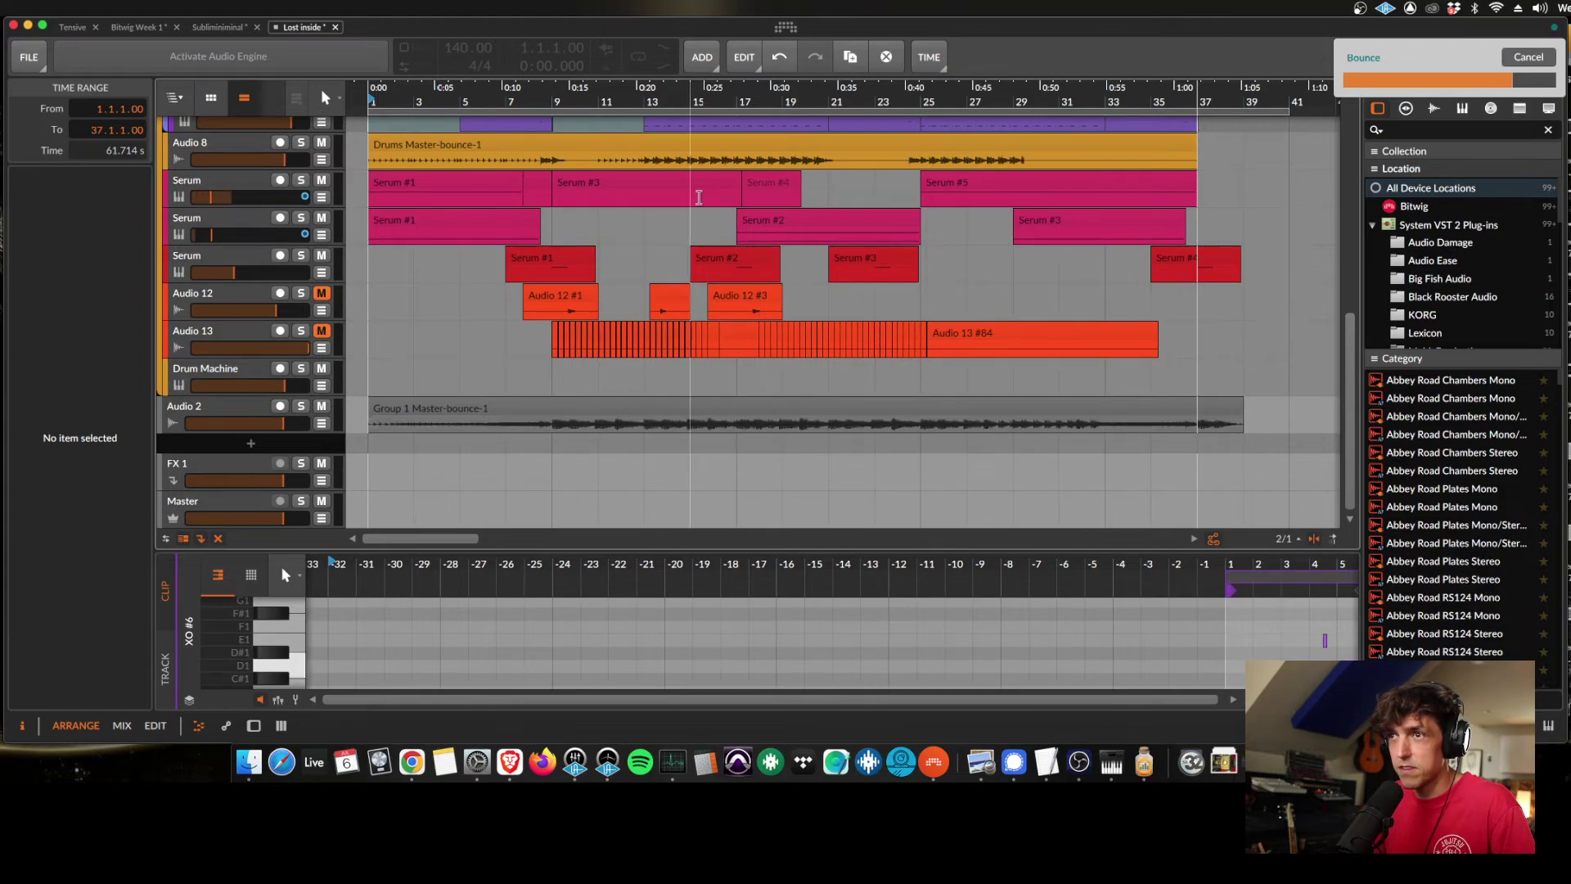
scroll(483, 419, "up", 6)
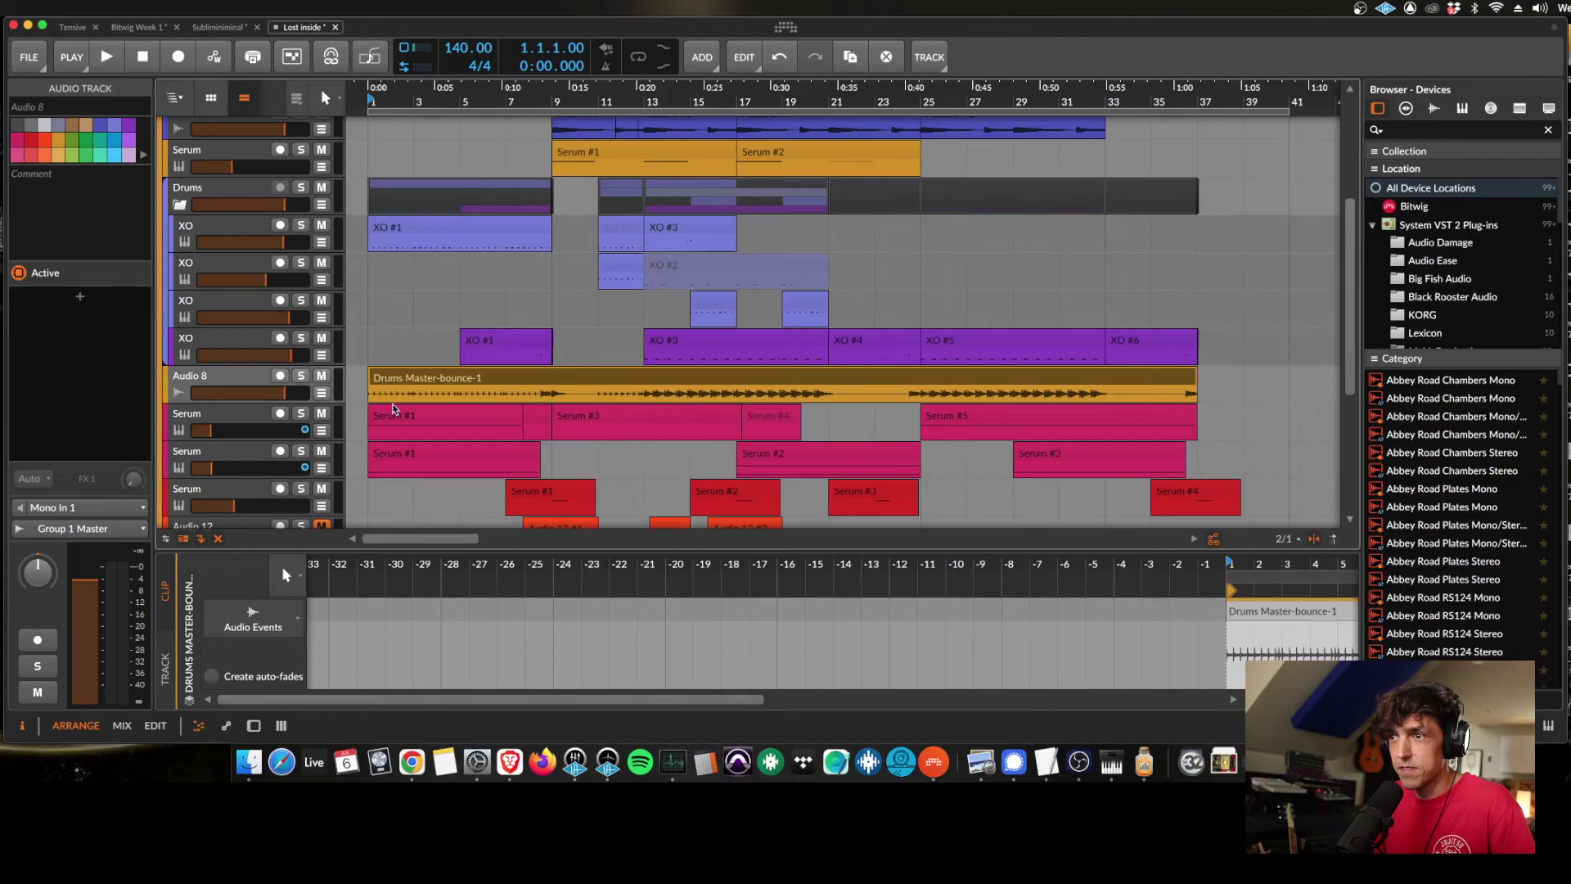
Open the Drums Master-bounce-1 clip in an enlarged detail editor and reveal its audio event's source file in Finder.
double_click(488, 378)
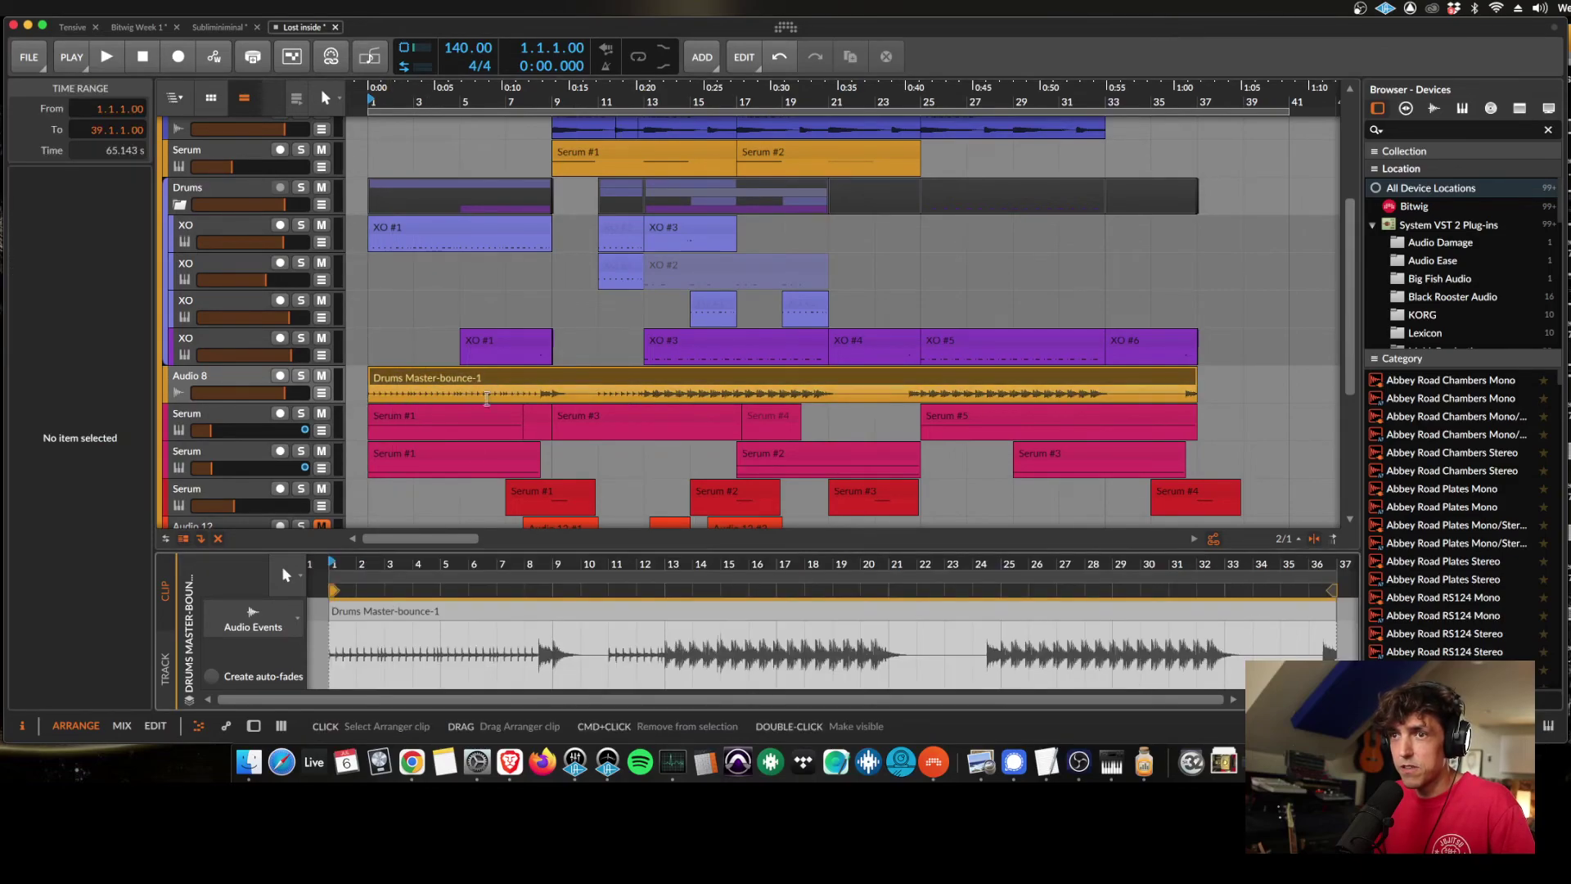
left_click_drag(471, 542, 471, 399)
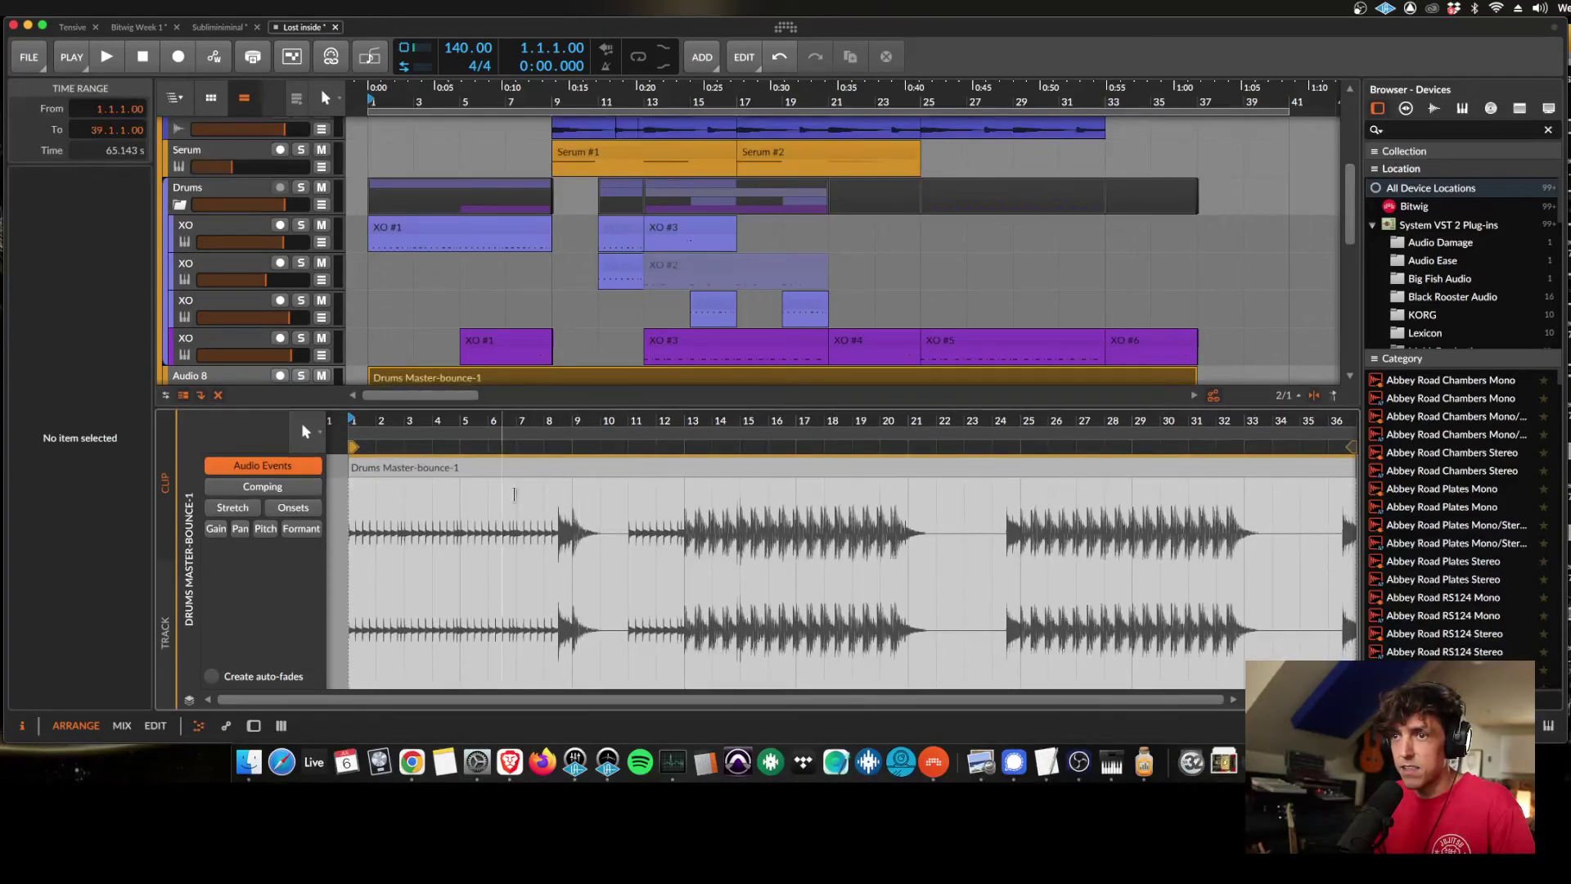
left_click(563, 471)
right_click(563, 470)
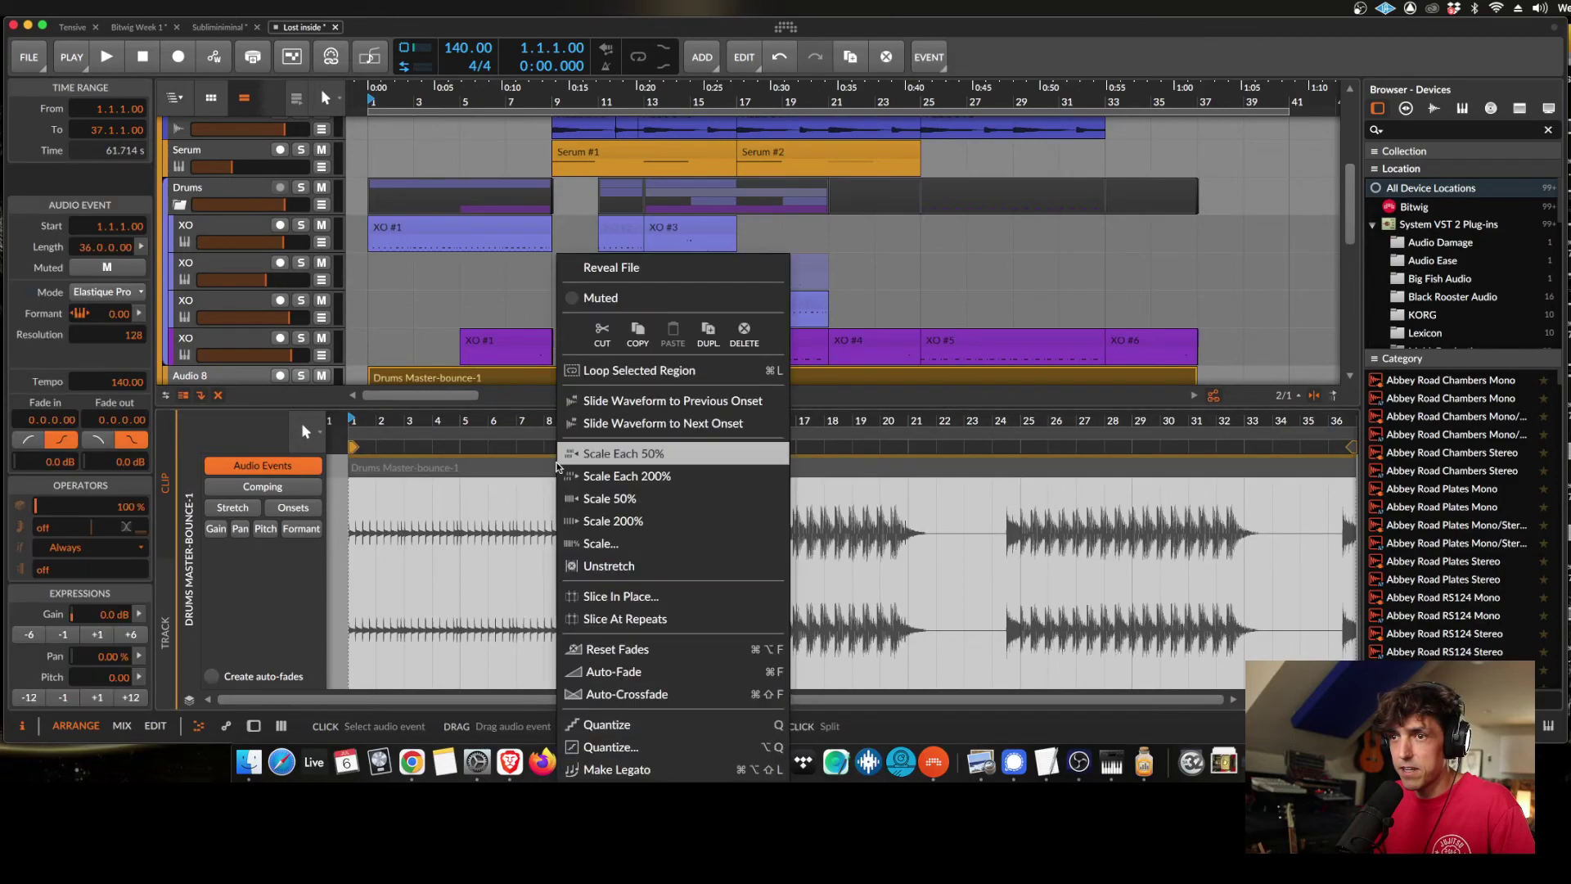
left_click(637, 269)
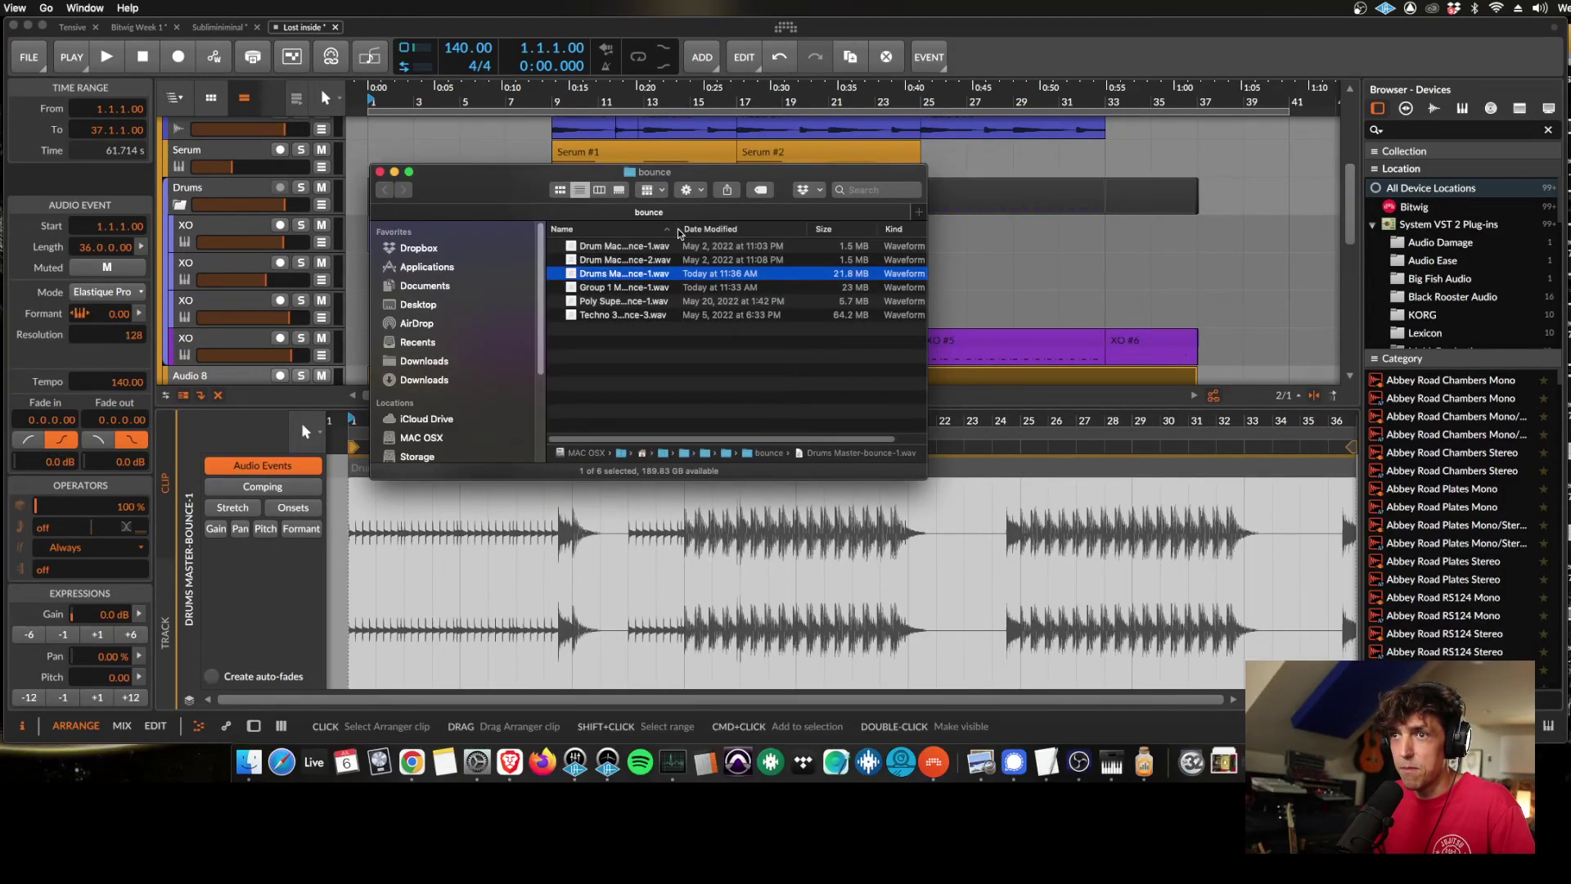
Widen the Name column to inspect the full file names in the bounce folder, and close the Finder window.
left_click_drag(675, 228, 823, 228)
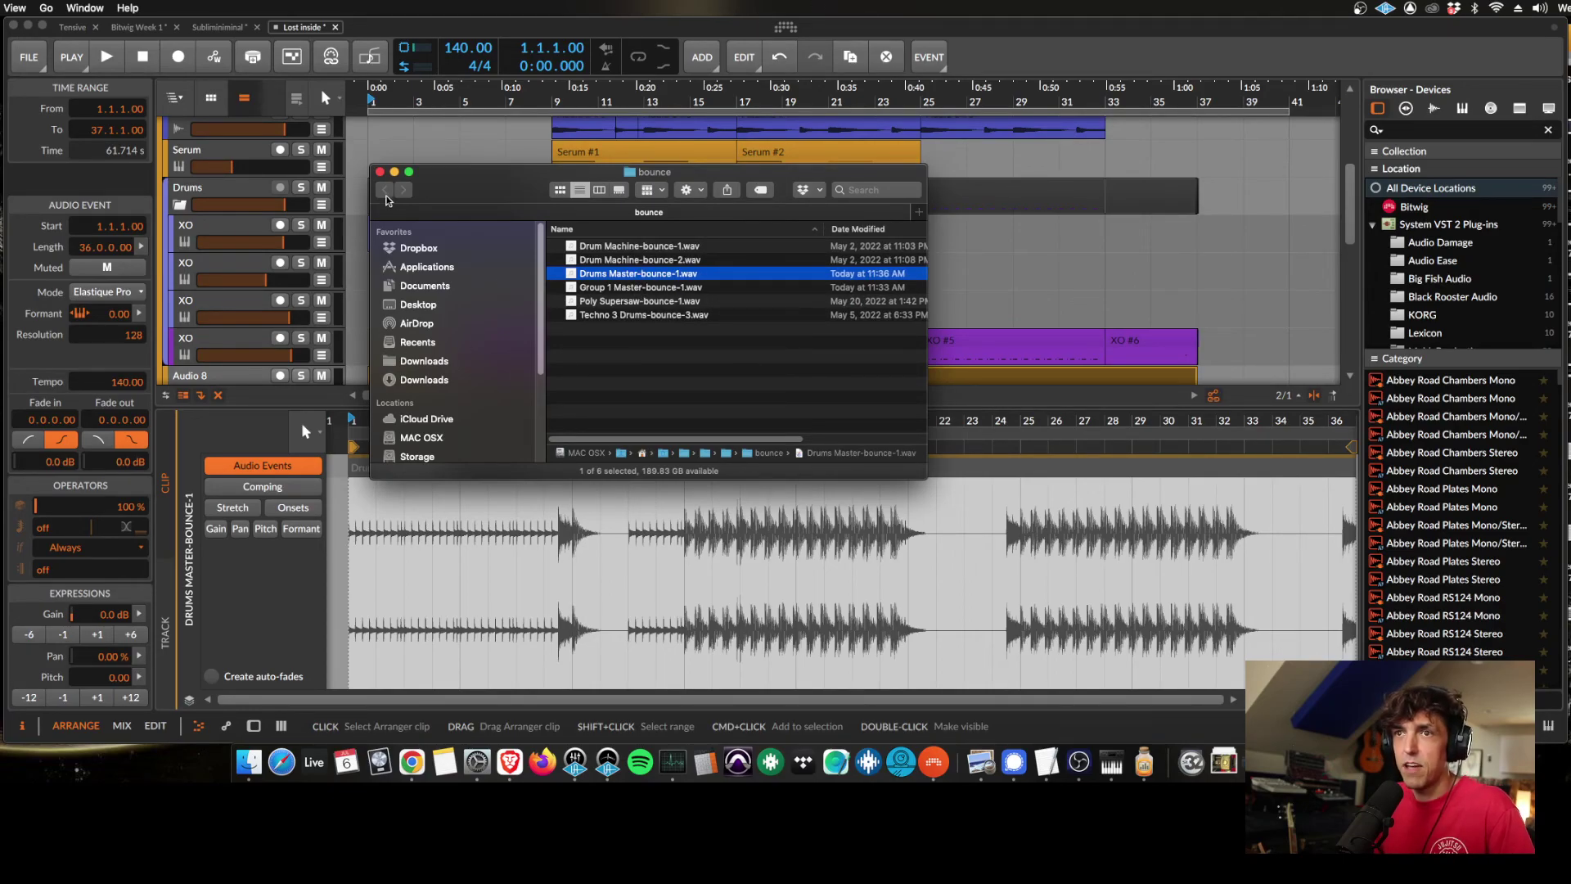
left_click_drag(432, 174, 845, 394)
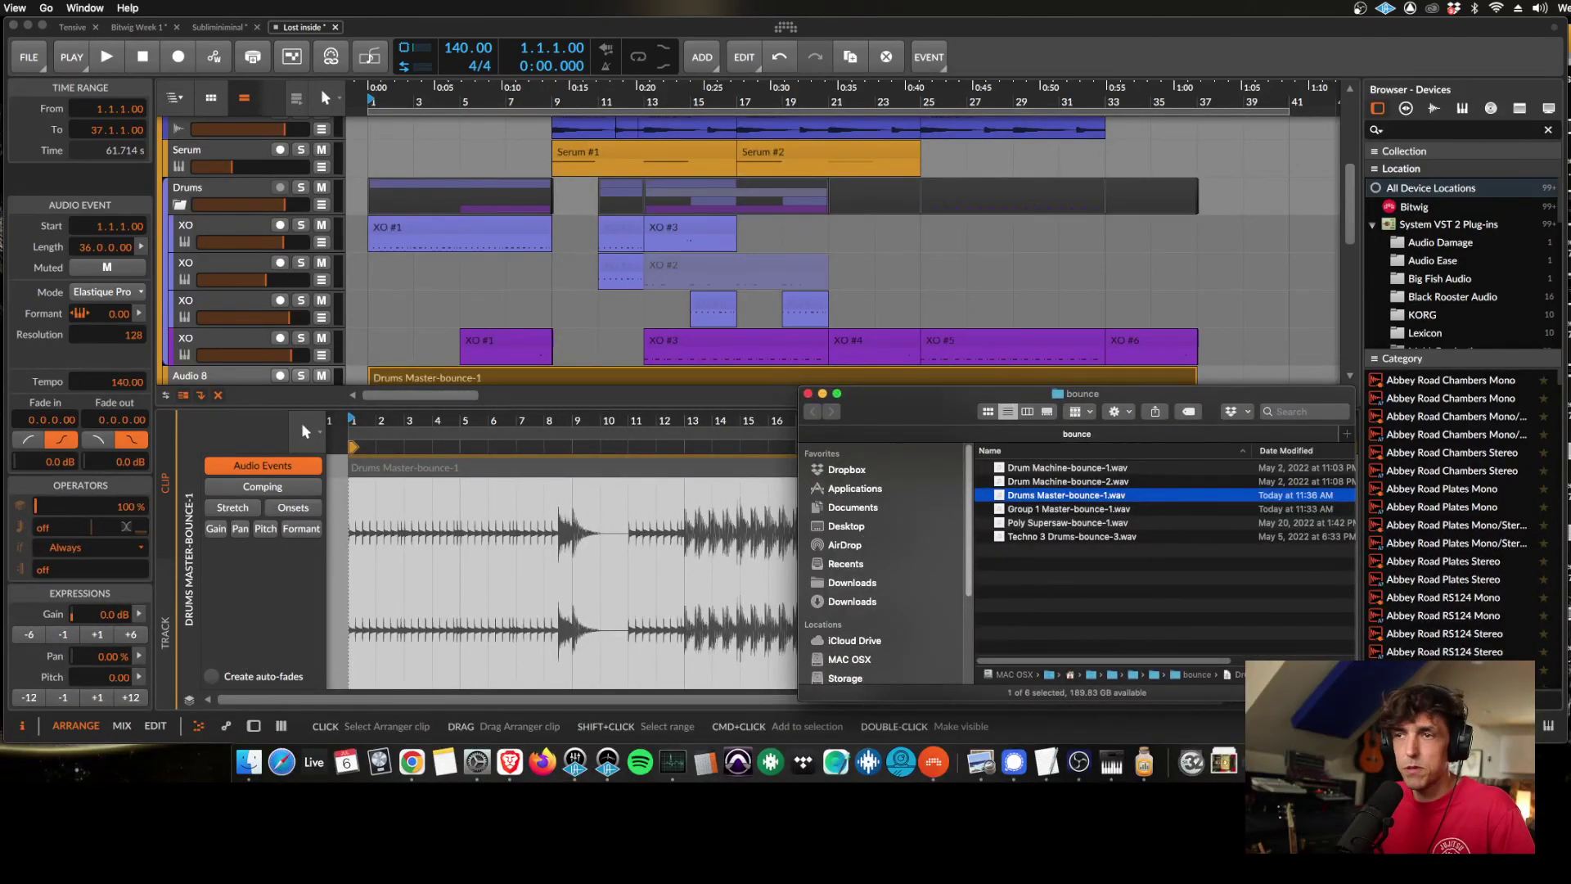
left_click(807, 394)
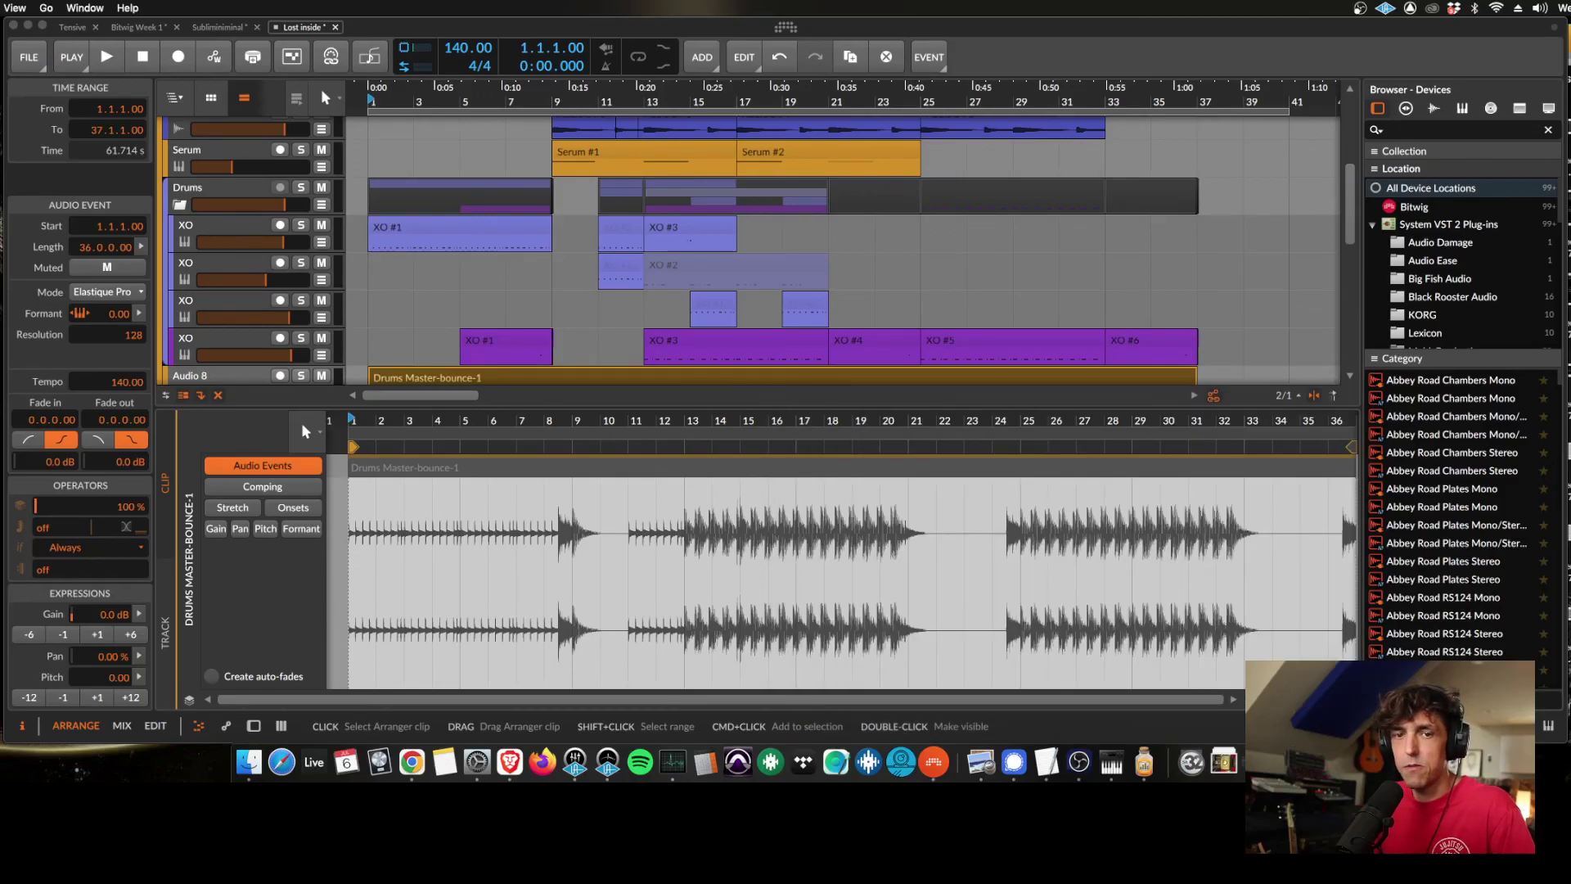